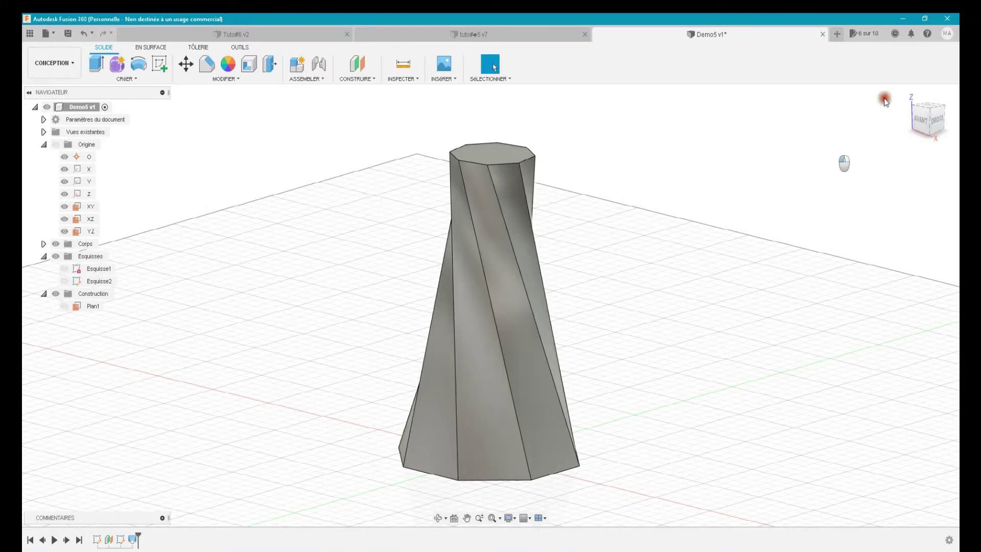
- Reset to the home view and start a new sketch on the twisted octagonal body
click(906, 94)
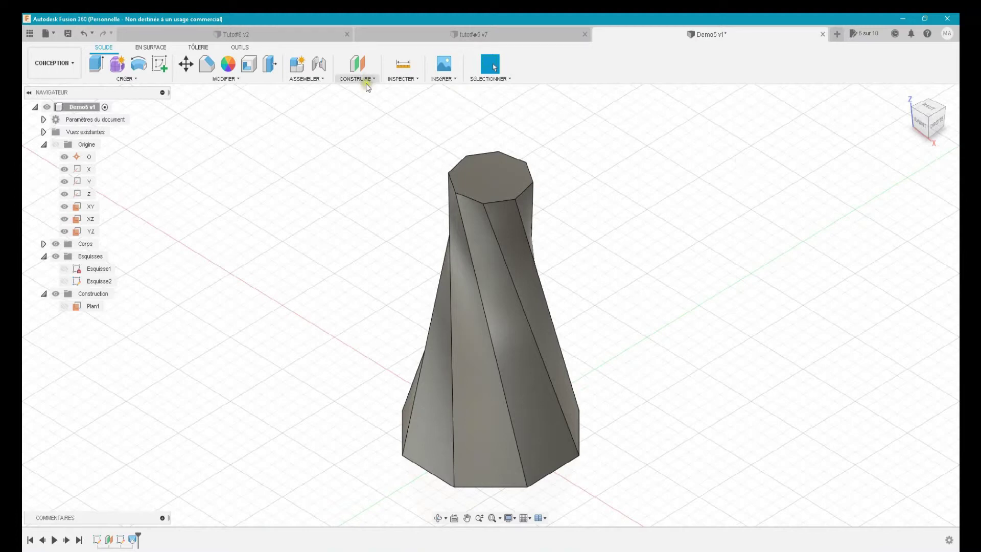
click(360, 153)
- Place a new sketch on the body's top face, viewed from the top
click(158, 61)
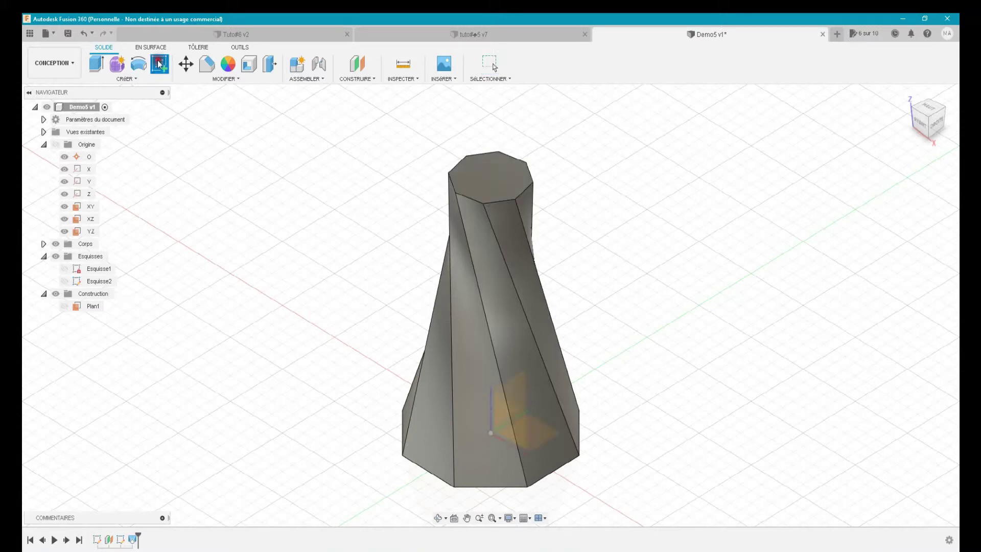
click(470, 179)
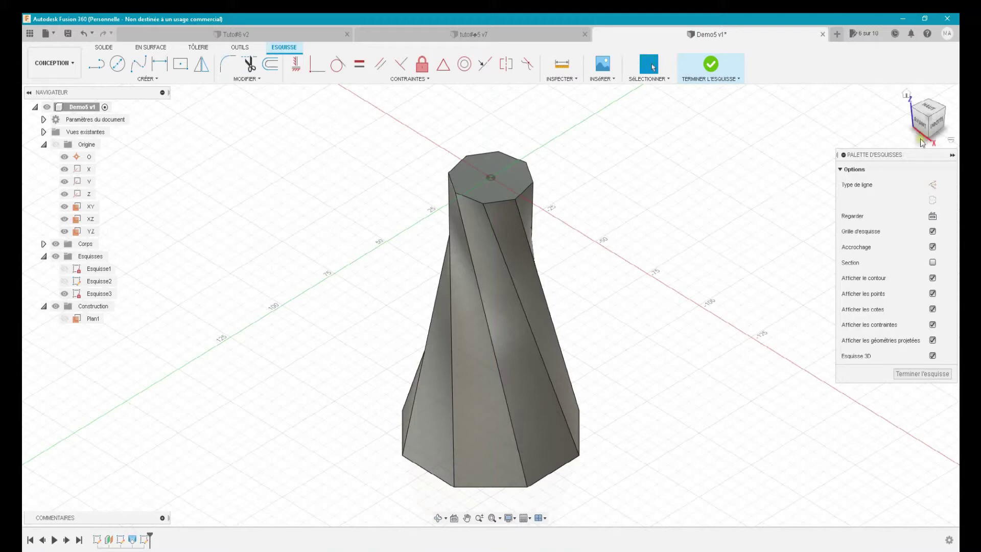
click(932, 215)
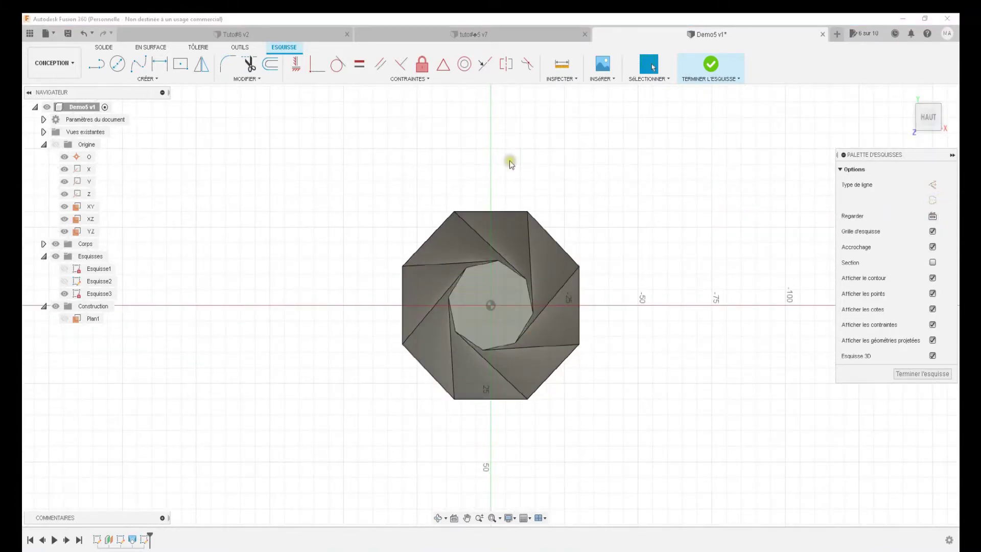
- Draw a 50 mm diameter circle centred on the origin
click(157, 79)
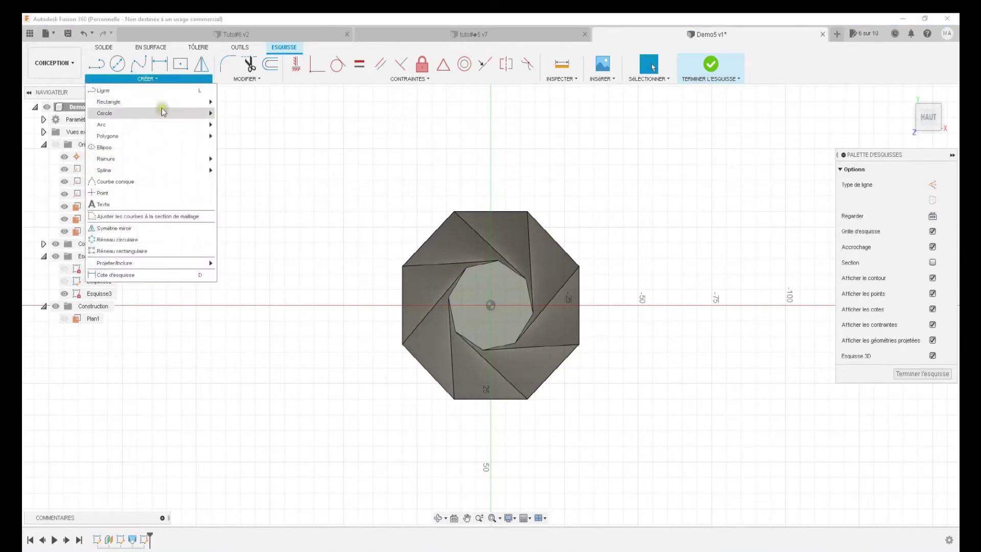
mouse_move(137, 113)
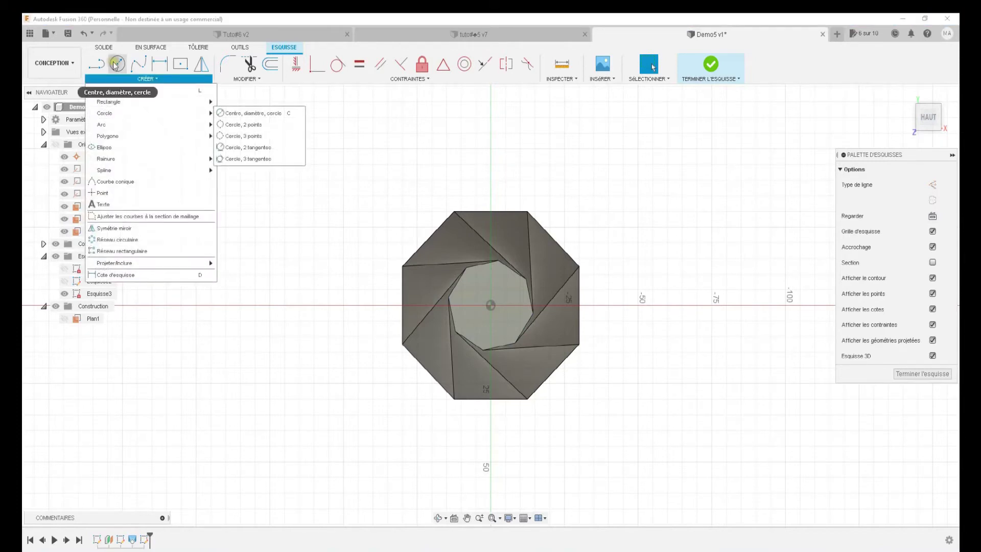
click(253, 113)
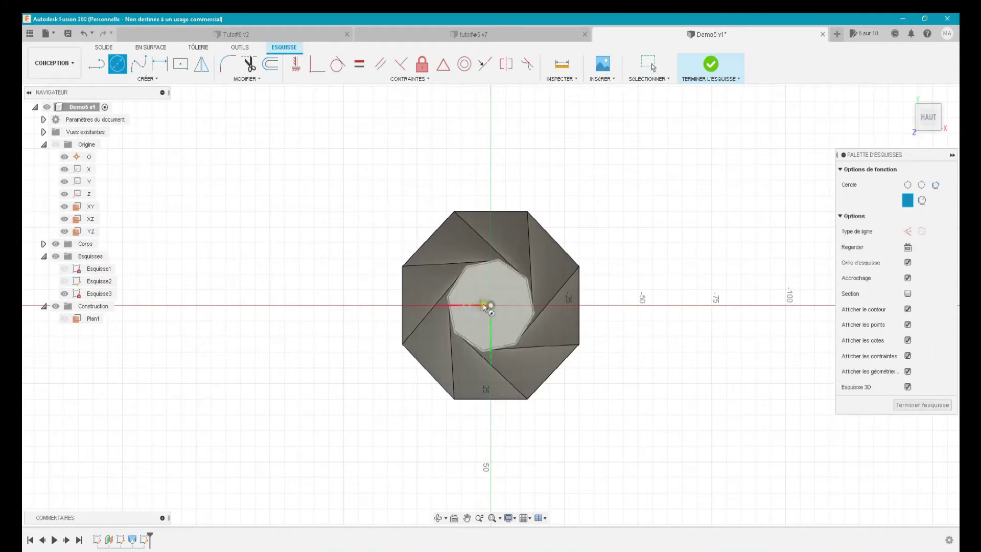
click(490, 305)
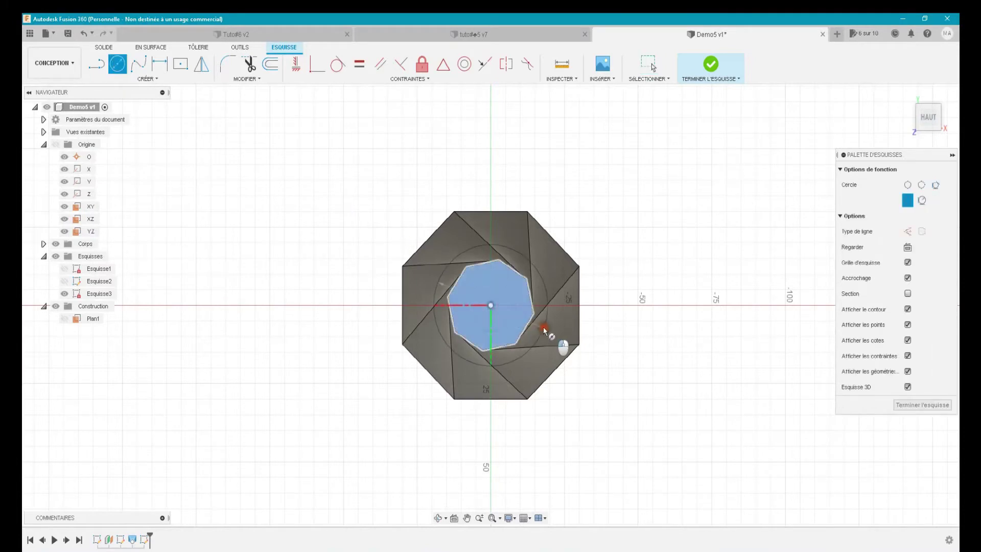
text(50)
key(Return)
key(Escape)
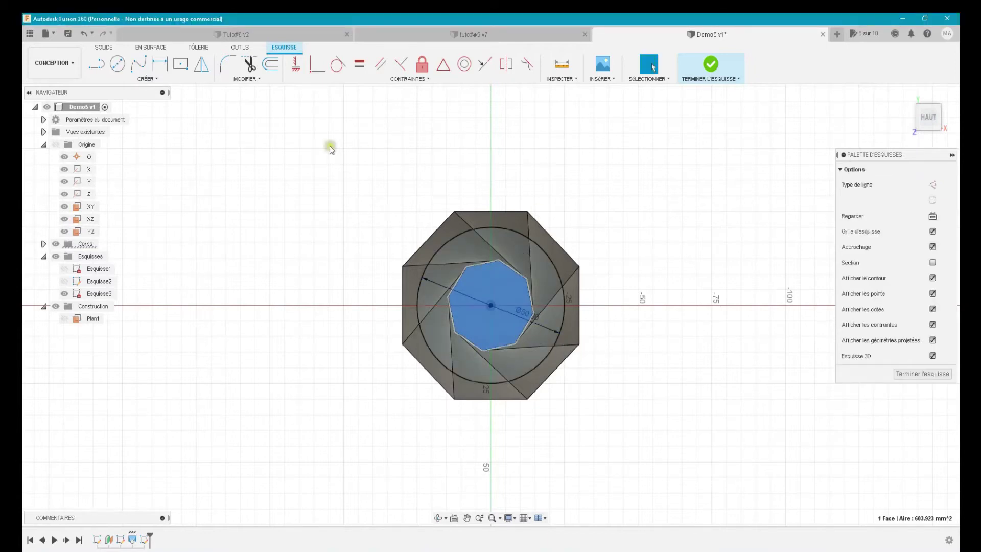
click(273, 72)
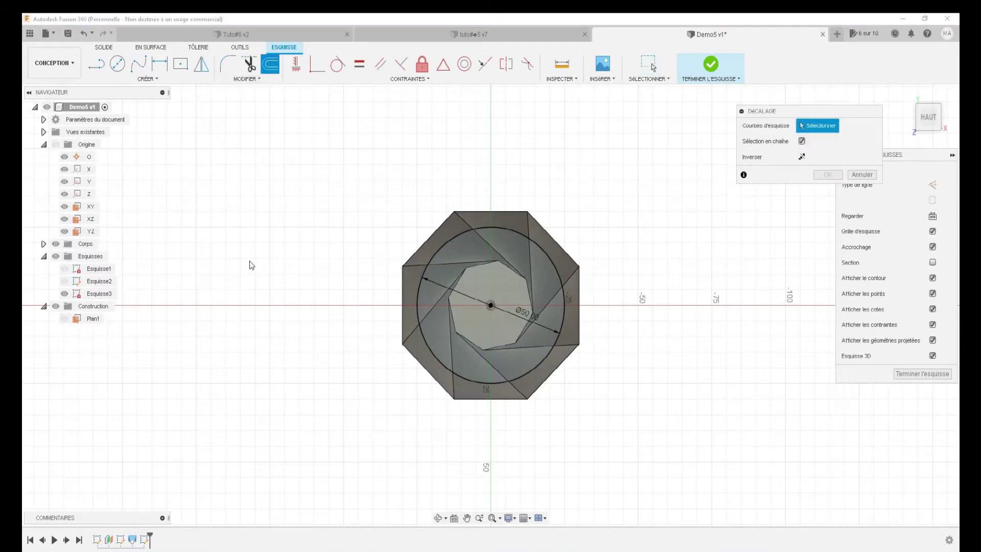
- Hide Corps1, offset the 50 mm circle 5 mm inward, and finish the sketch
click(43, 244)
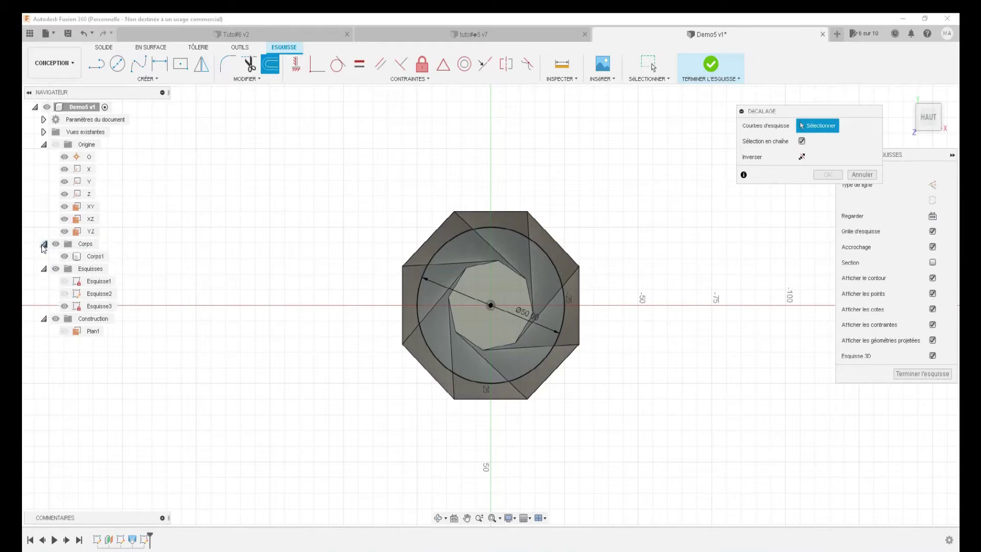
click(64, 257)
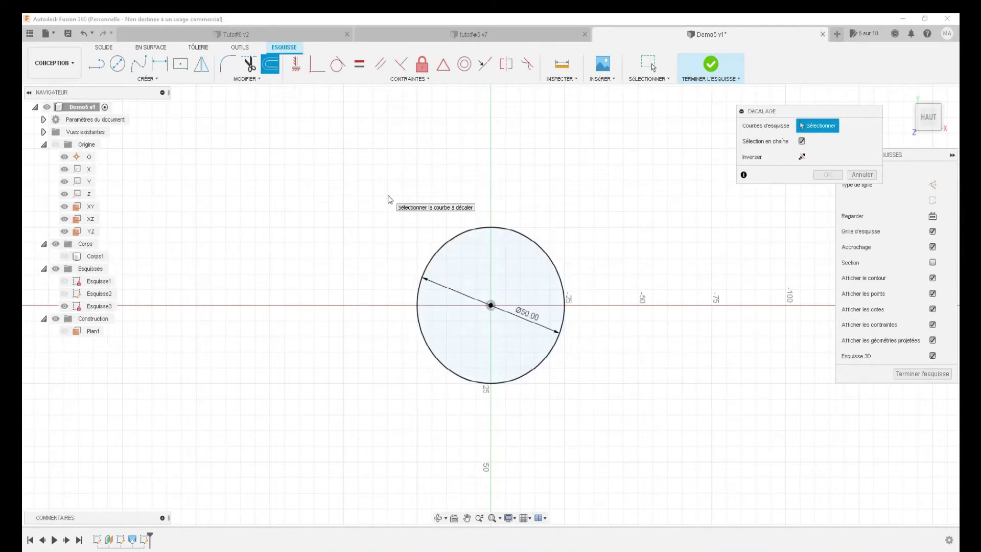
click(449, 236)
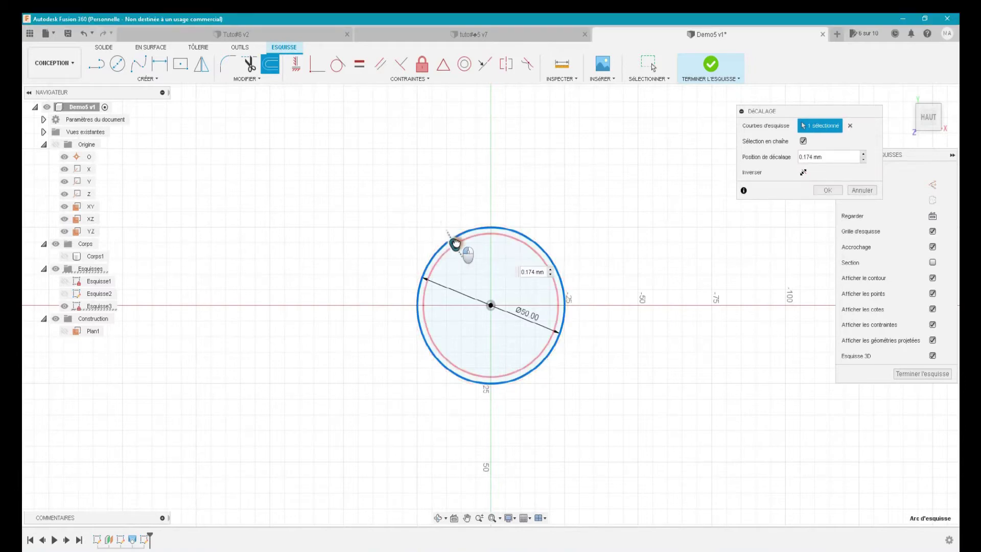
text(-)
key(Return)
key(Return)
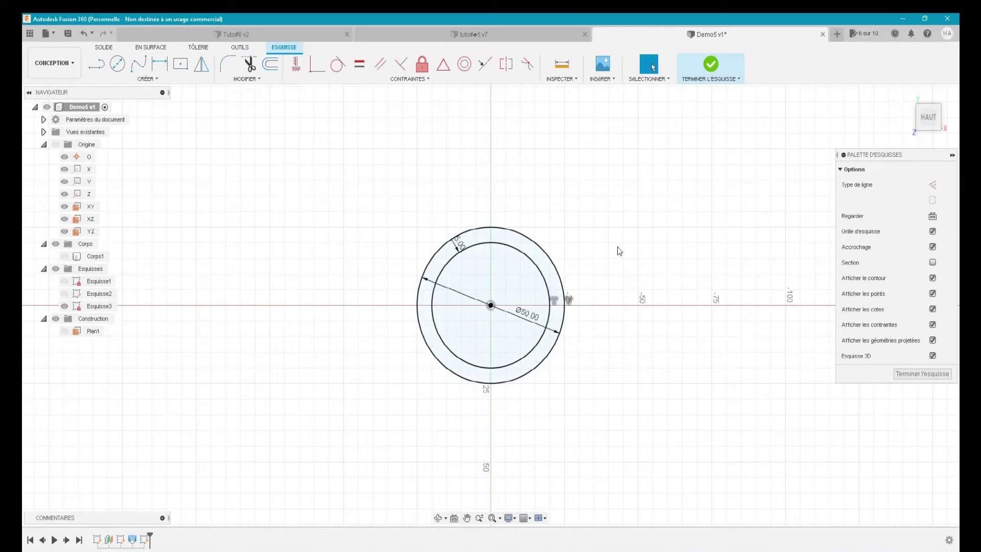
click(919, 374)
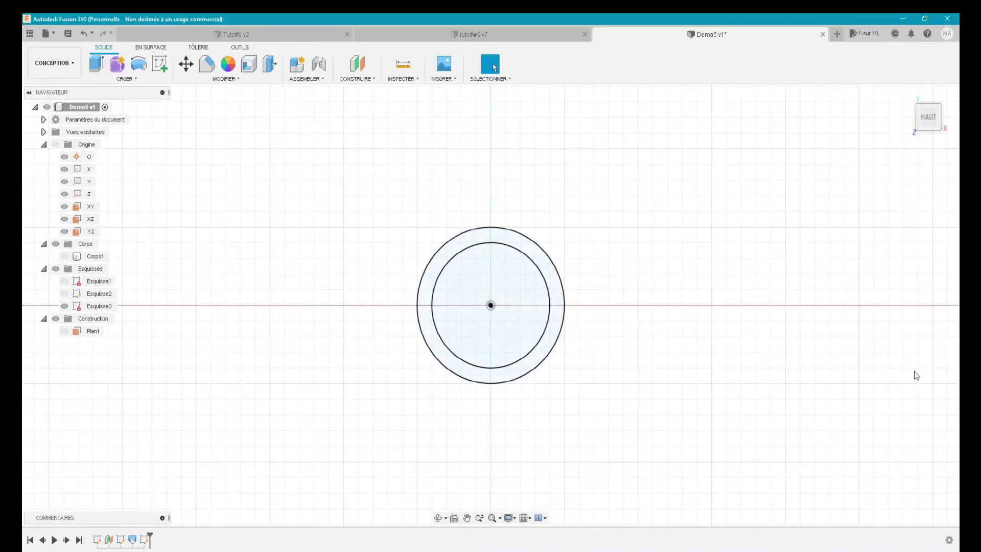
- Glance at the tuto#5 reference, then show Corps1 again in the home view
click(504, 37)
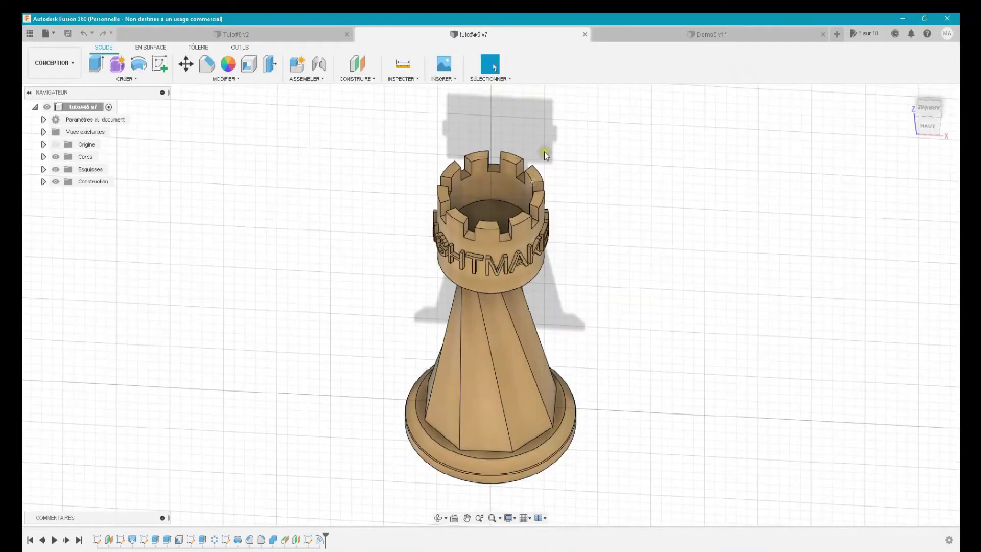
click(653, 27)
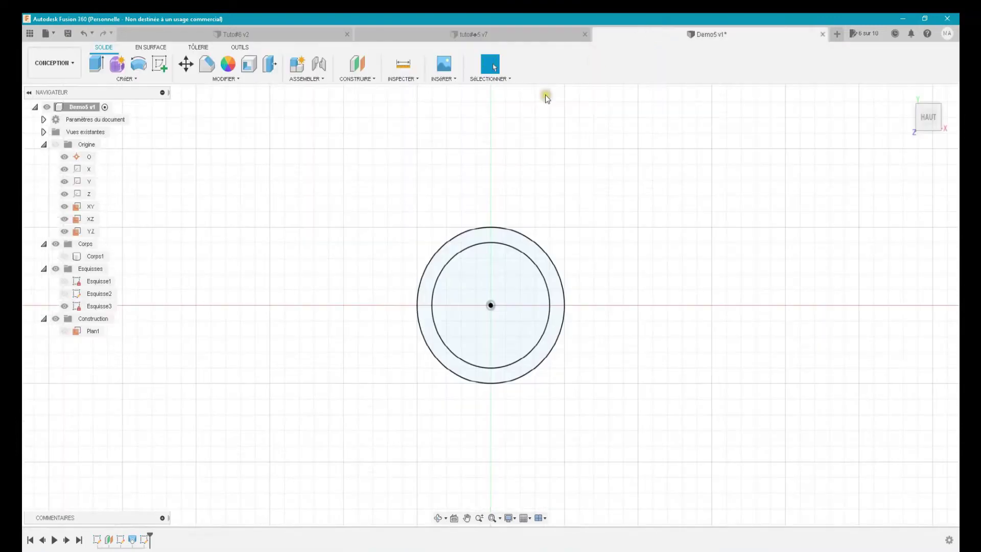
click(87, 256)
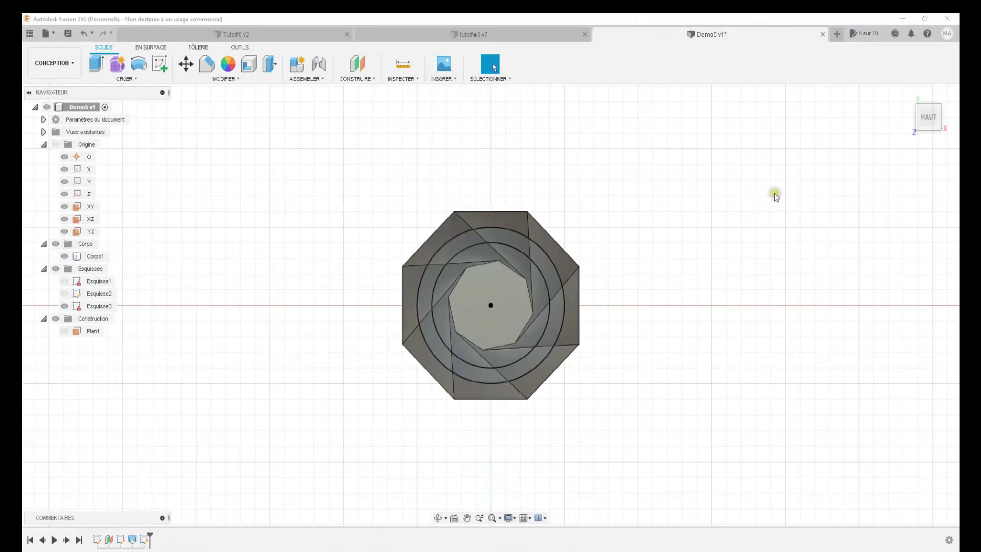
drag(939, 134, 923, 101)
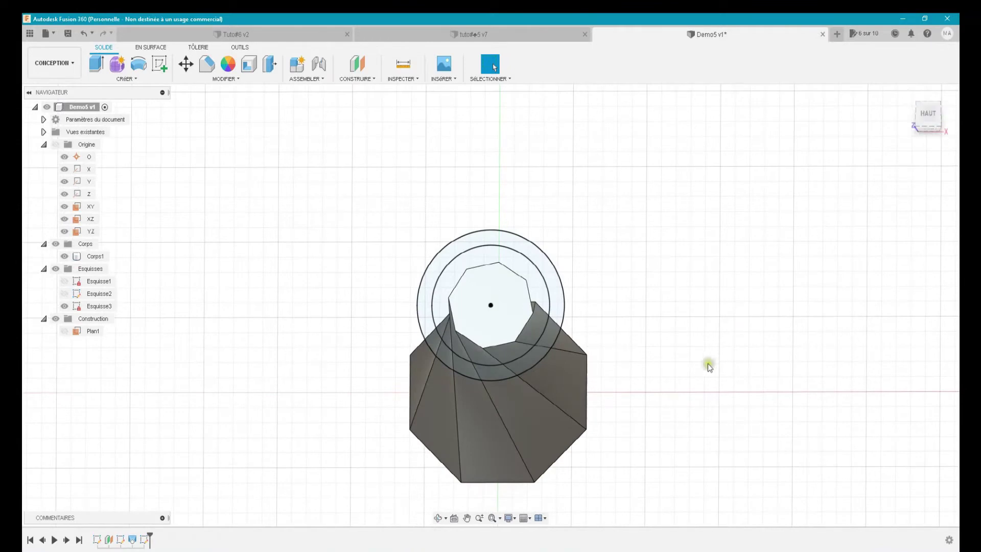
click(906, 94)
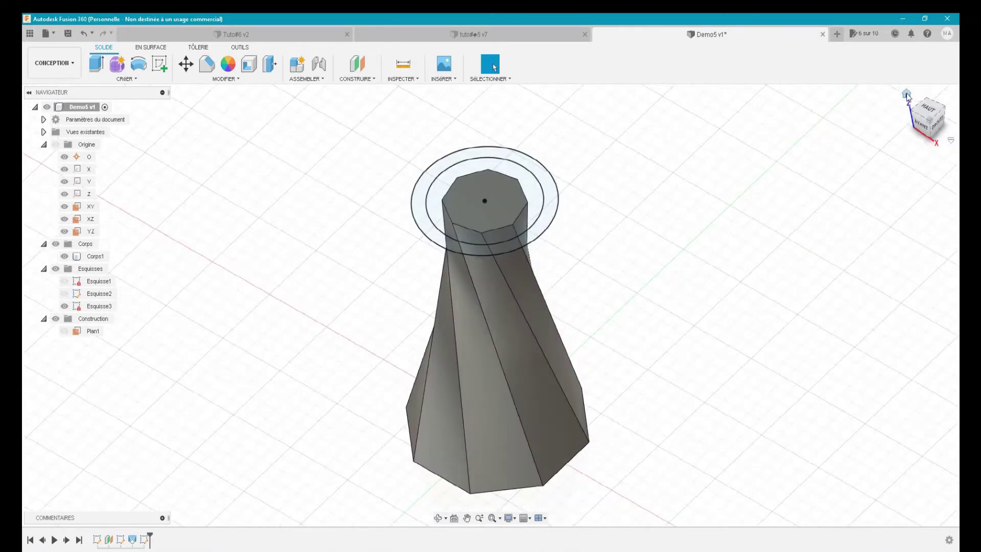
click(675, 260)
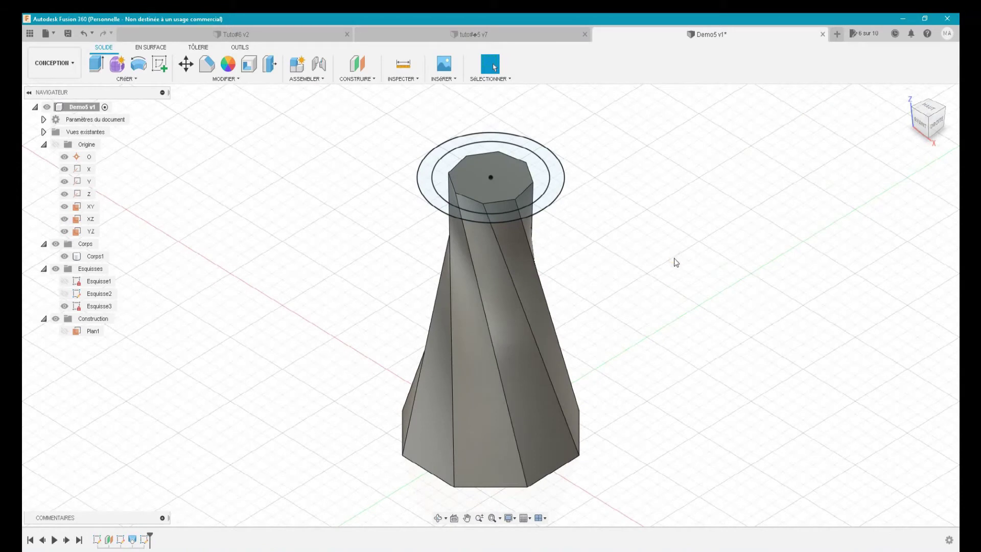
scroll(498, 323, down, 1)
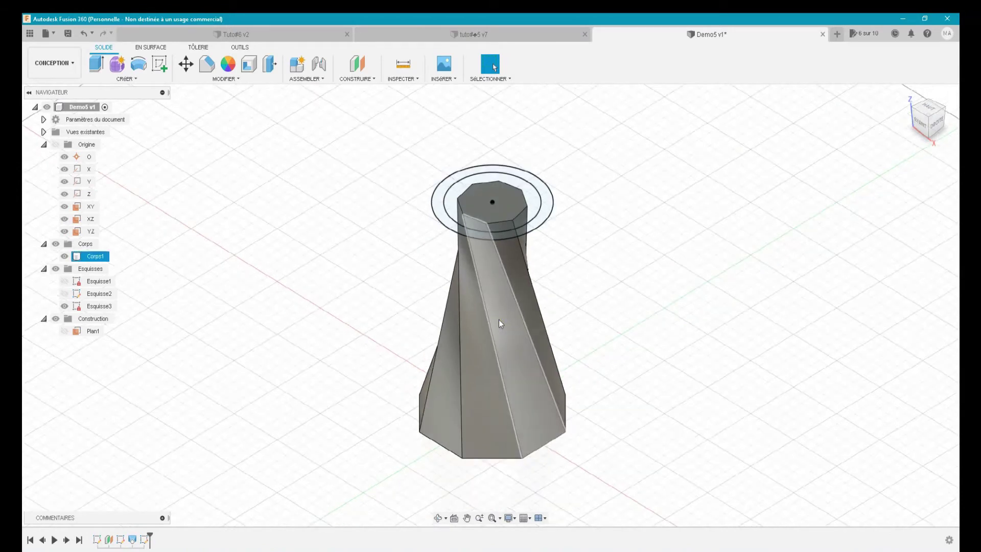
- Extrude the ring and inner circle profiles 20 mm into a cylindrical head
click(95, 66)
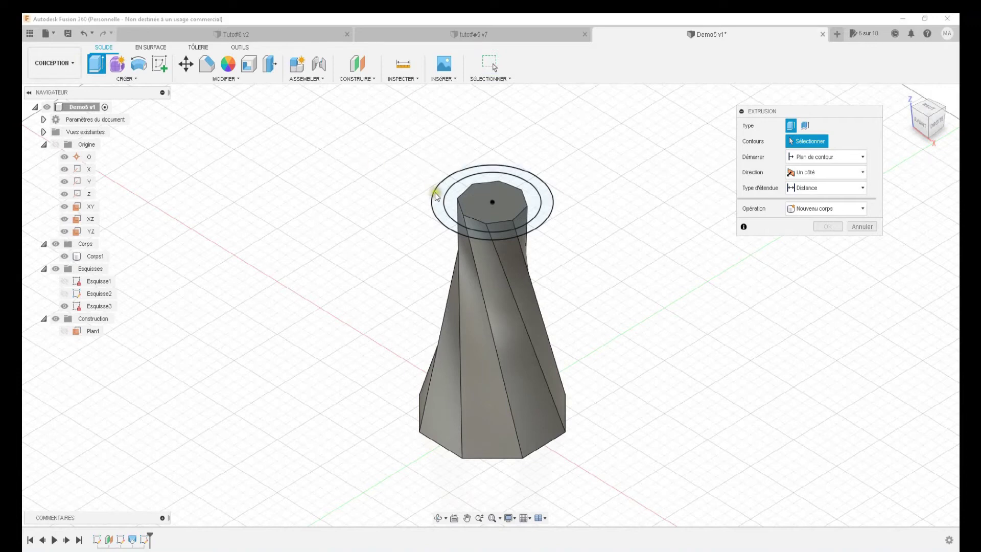
click(437, 197)
click(452, 201)
click(480, 201)
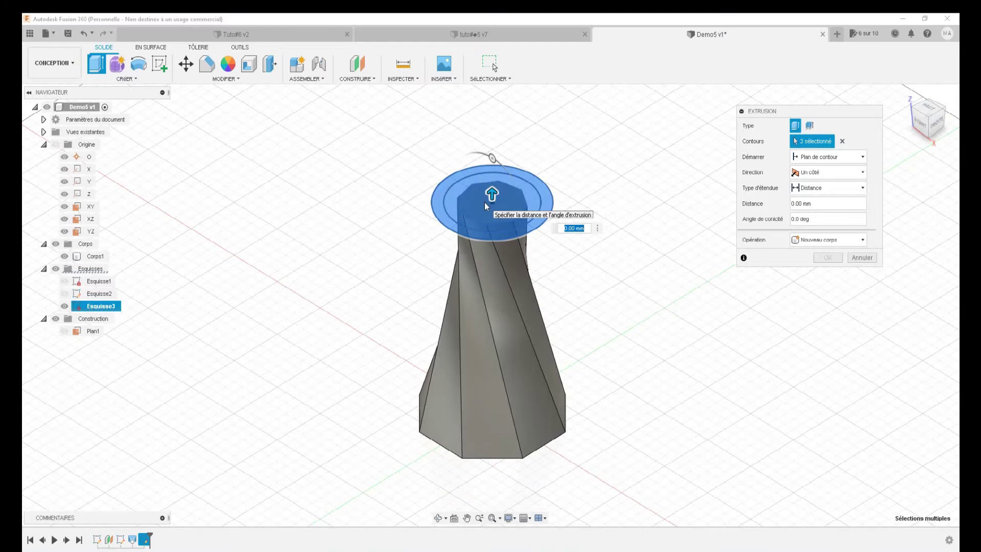
text(20)
key(Return)
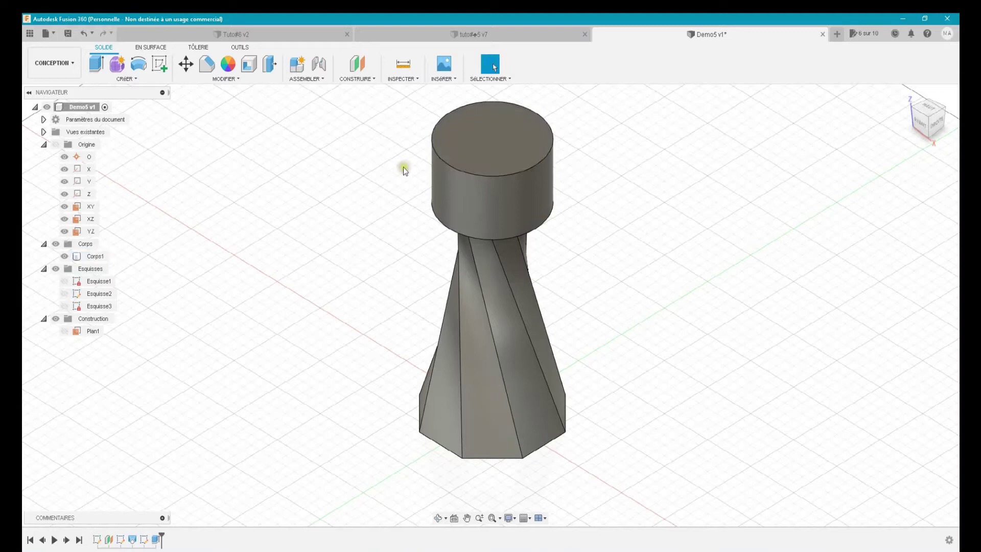
click(471, 35)
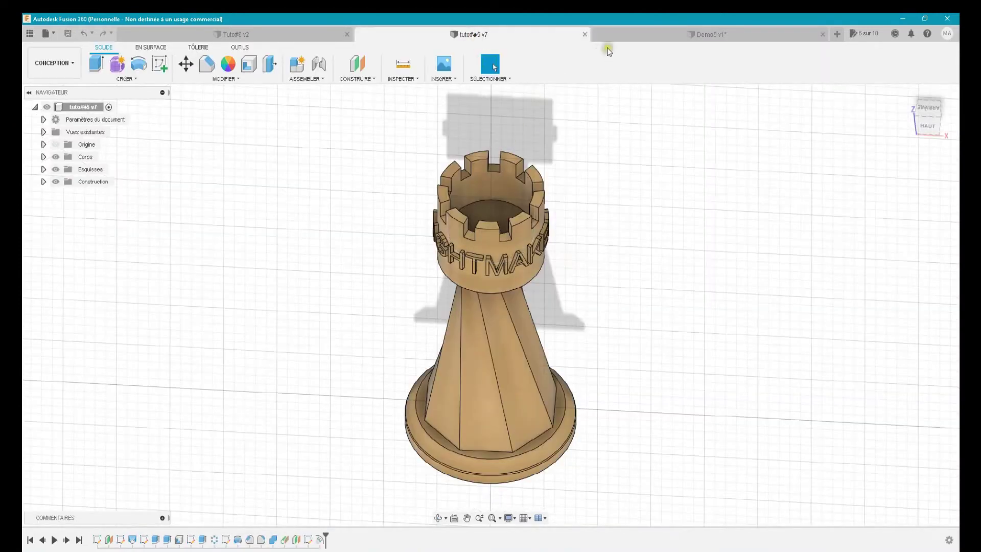
- Shell the top cylinder with 5 mm inside thickness, opening its top face
click(628, 33)
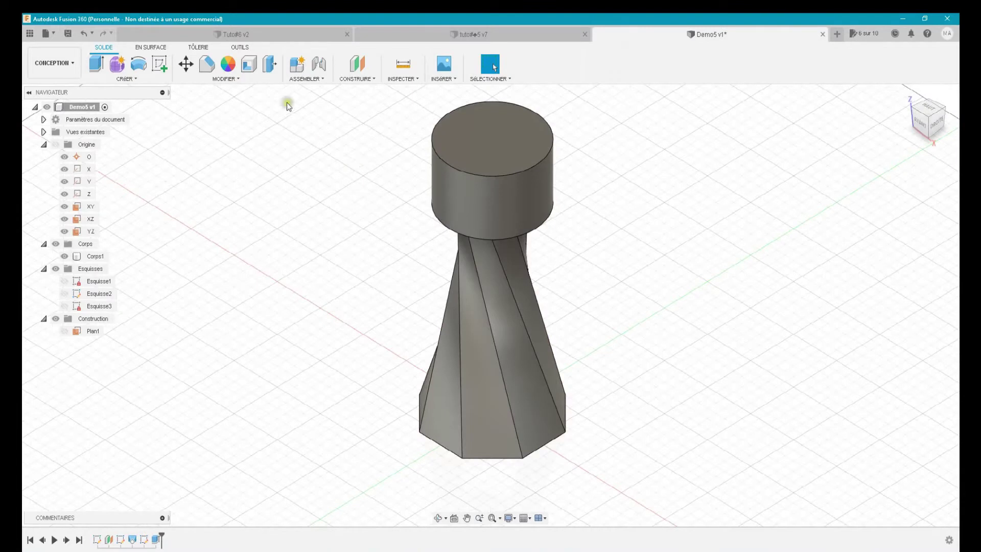
click(236, 77)
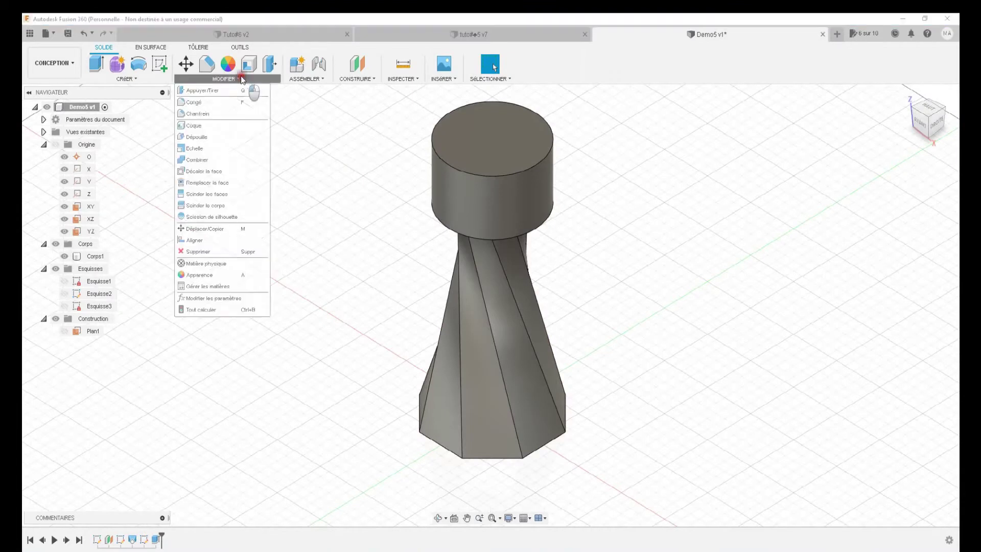
click(207, 125)
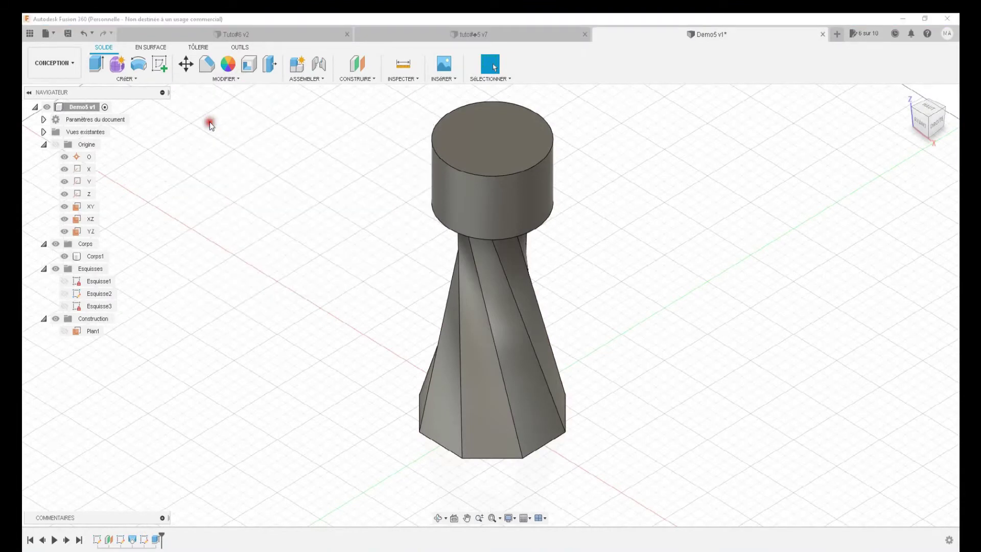
click(498, 136)
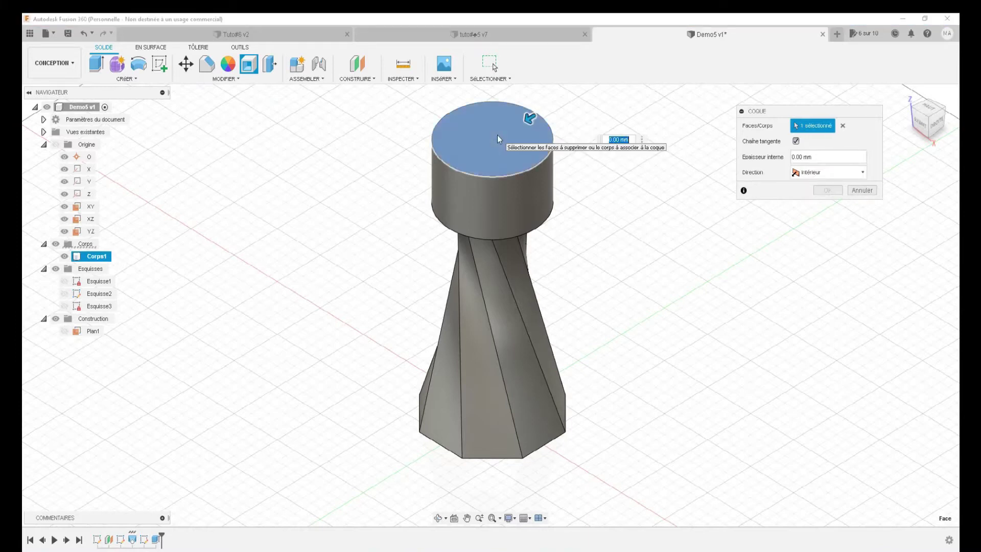
text(5)
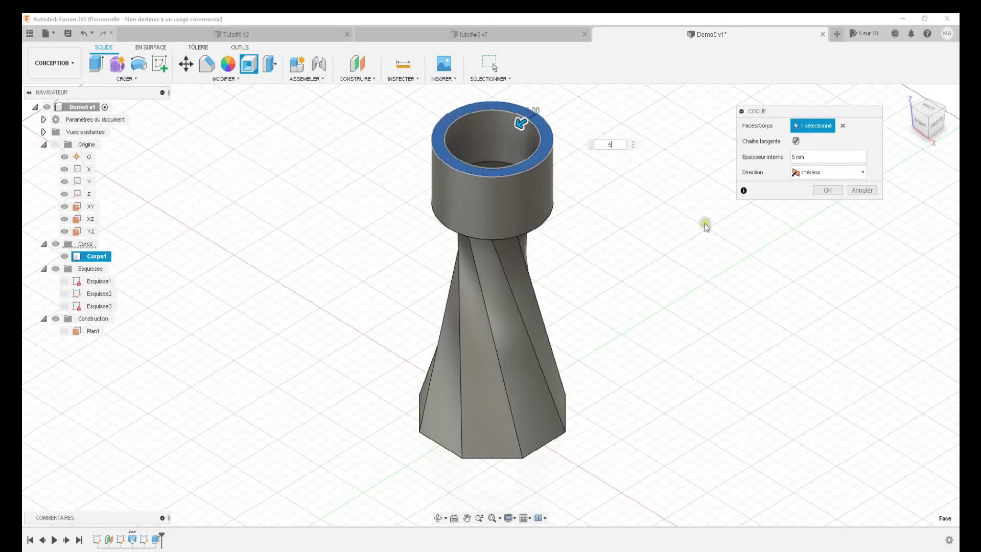
click(828, 190)
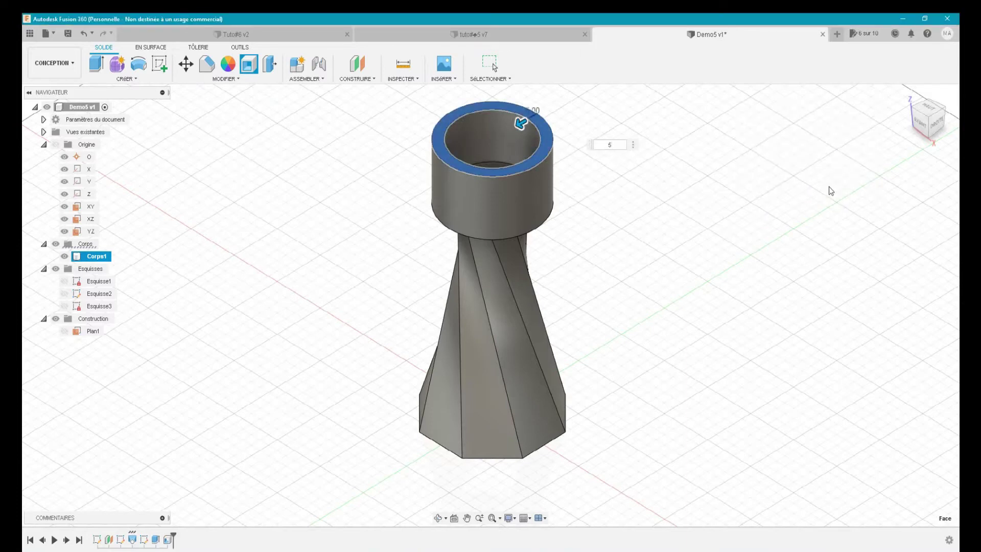
mouse_move(927, 115)
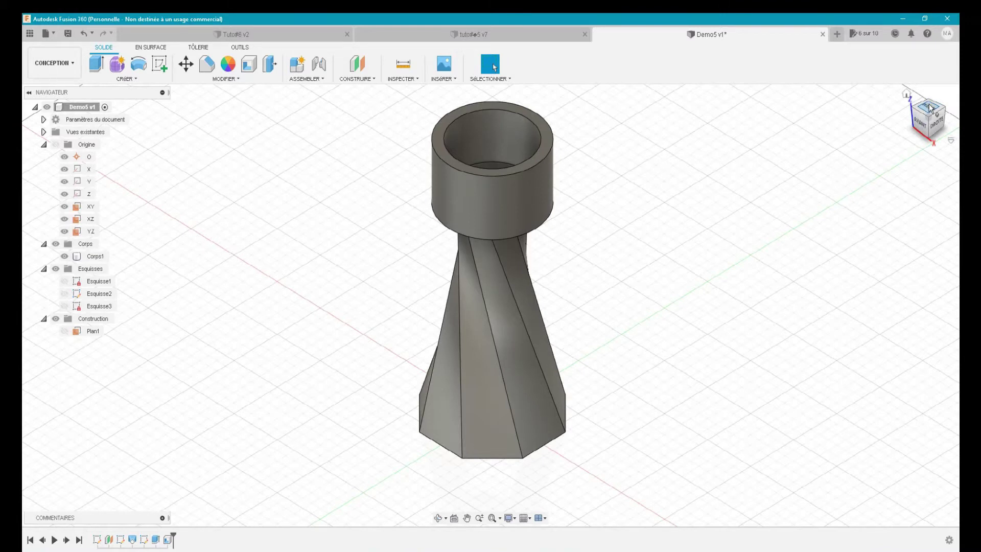
mouse_move(929, 107)
mouse_down()
mouse_move(926, 126)
mouse_move(929, 91)
mouse_up()
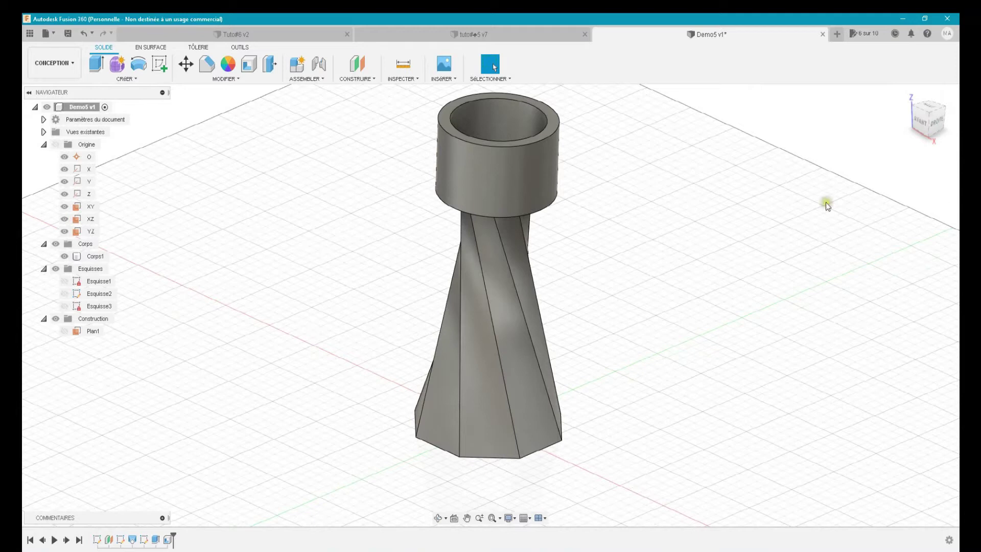
- Orbit below the cup and make the Esquisse3 ring sketch visible again
drag(913, 117, 913, 87)
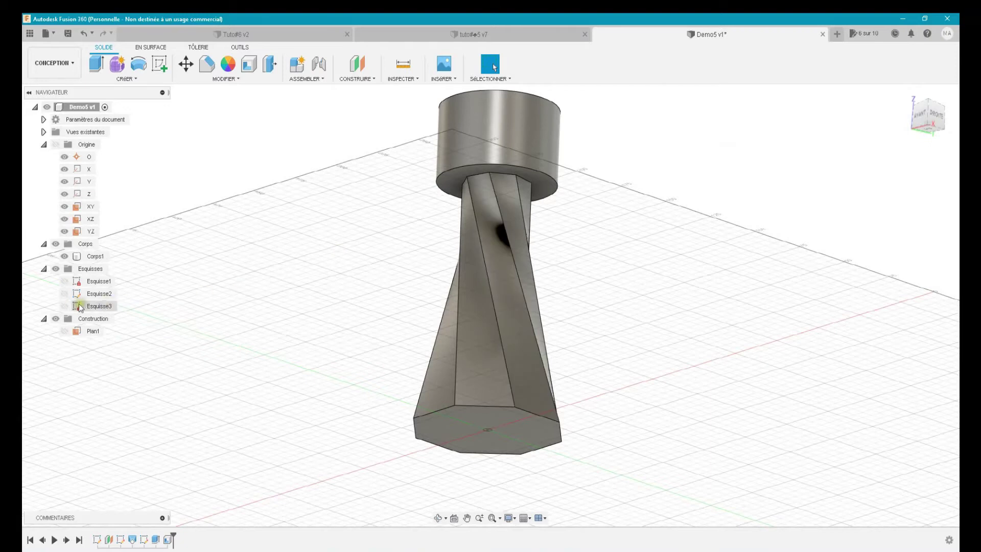
click(65, 306)
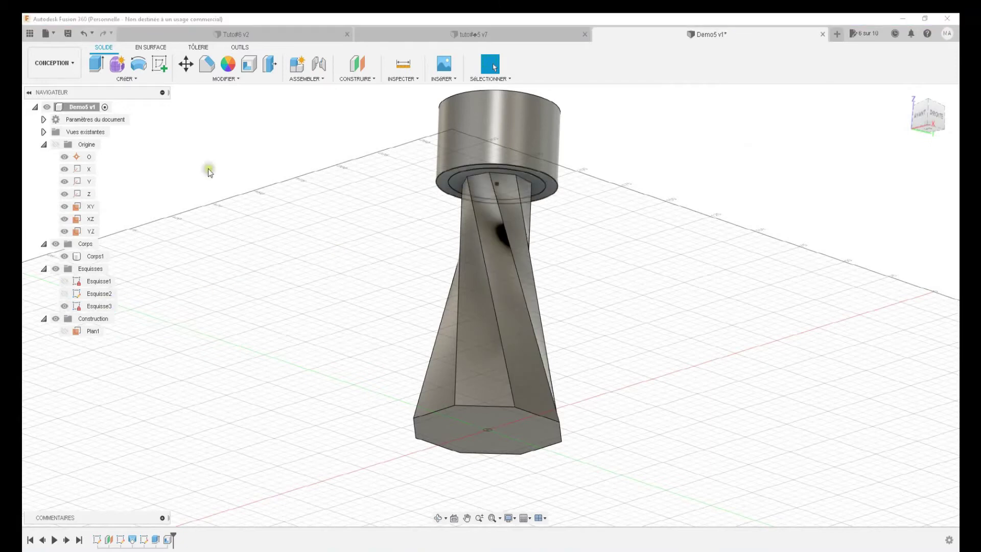
click(96, 68)
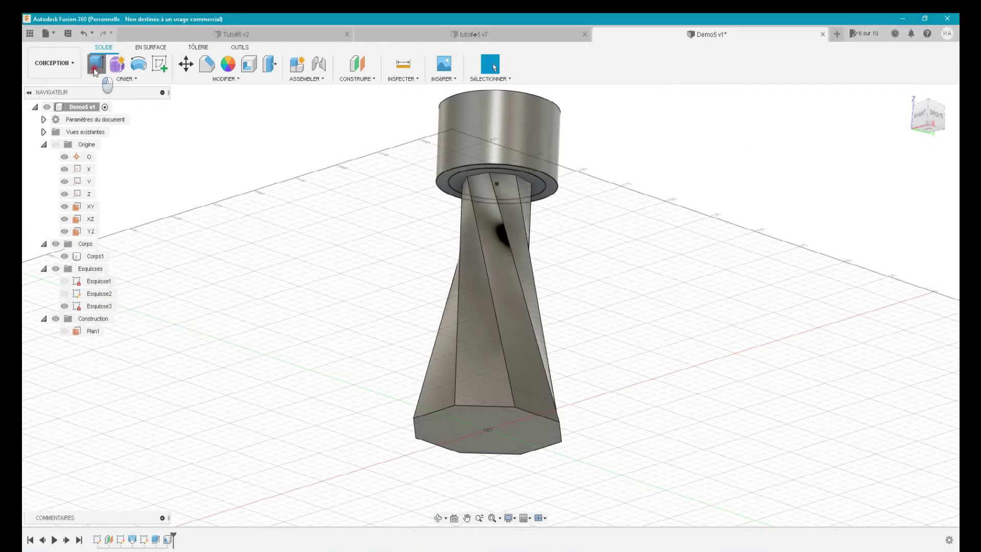
- Extrude the ring profile downward beneath the cup, then view the tuto#5 v7 rook
click(443, 179)
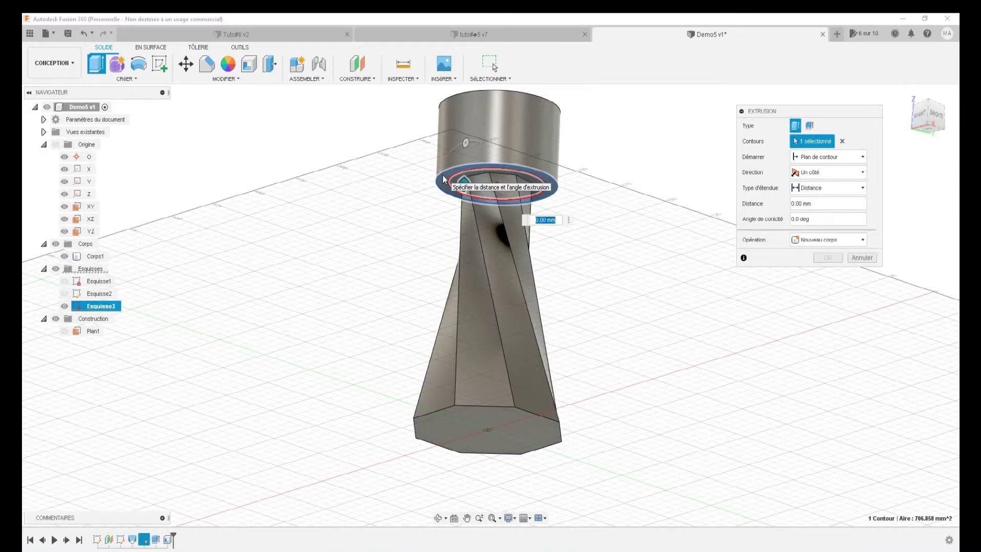
click(461, 180)
drag(462, 180, 460, 195)
mouse_move(462, 219)
text(-1)
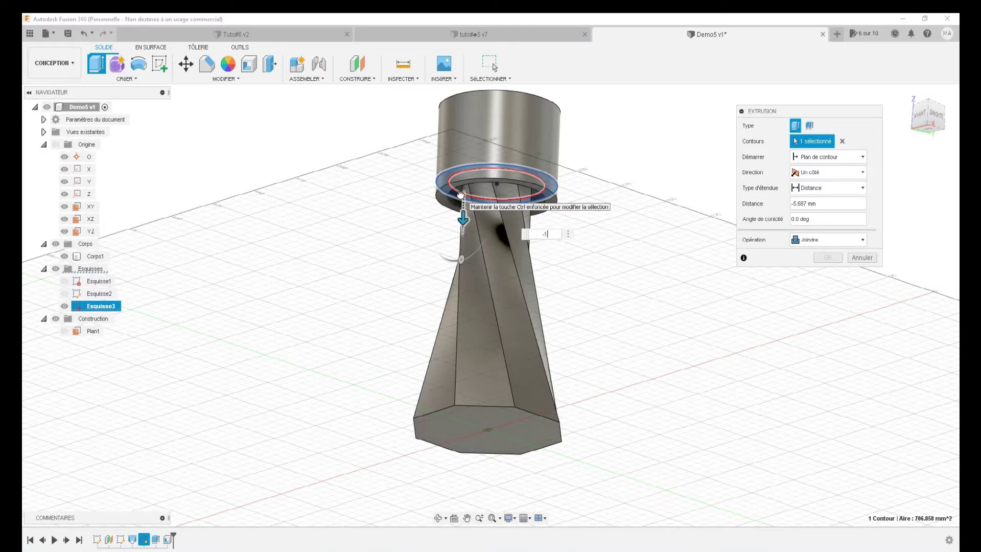
key(Return)
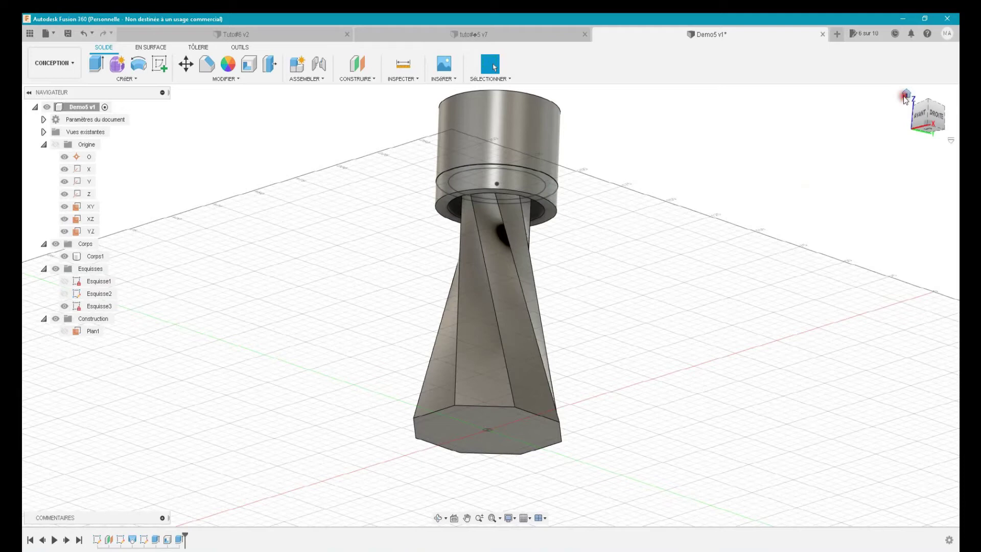
click(905, 93)
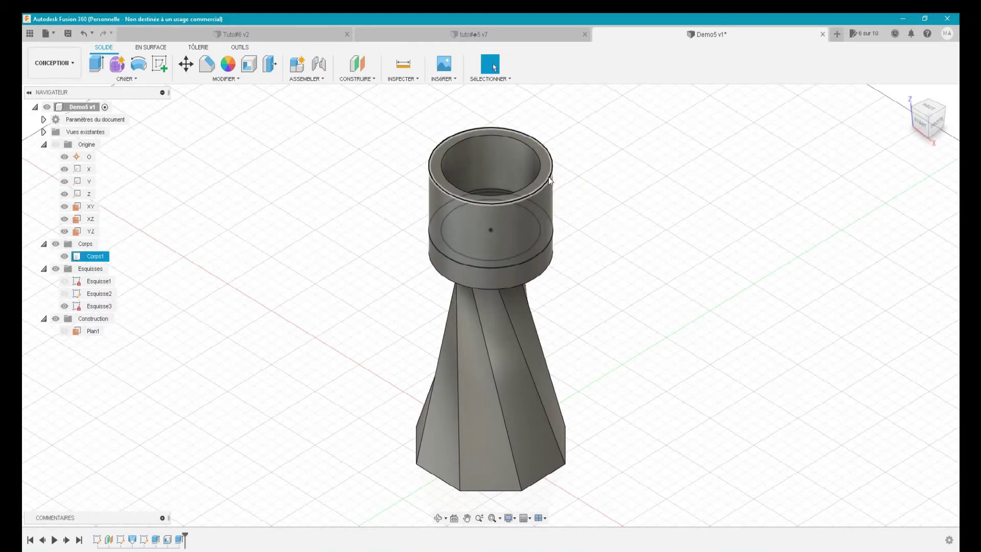
click(529, 39)
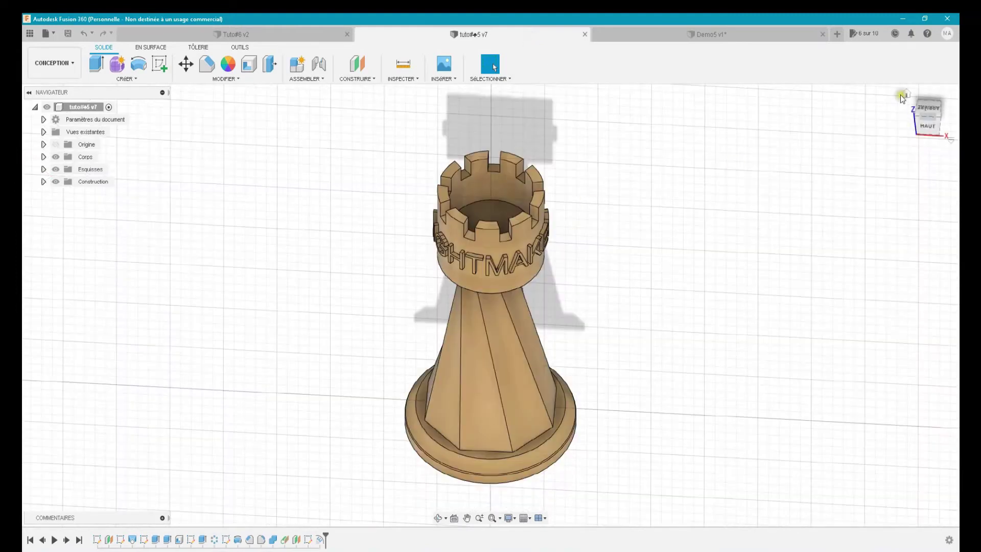
- Reset the reference rook to its home view and return to Demo5 v1
click(903, 92)
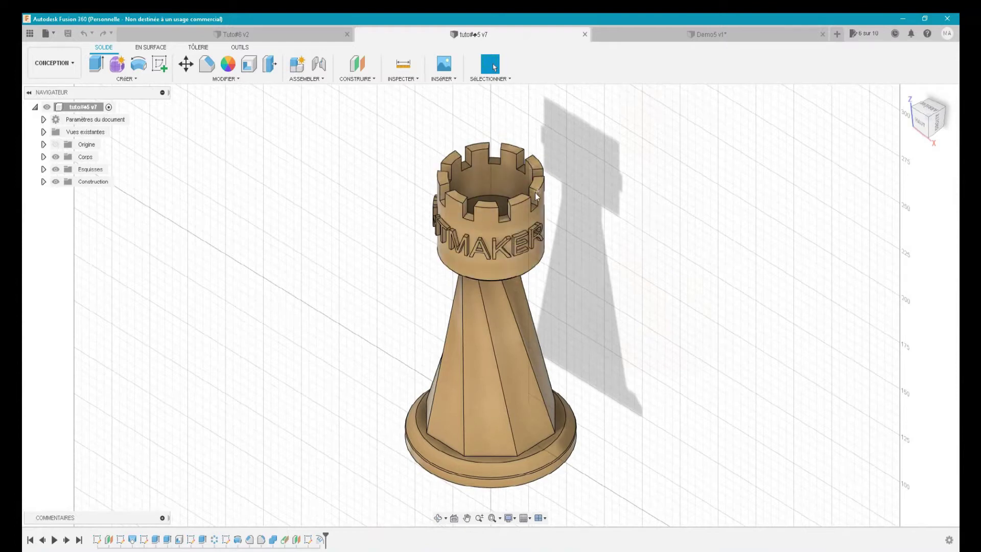
click(633, 37)
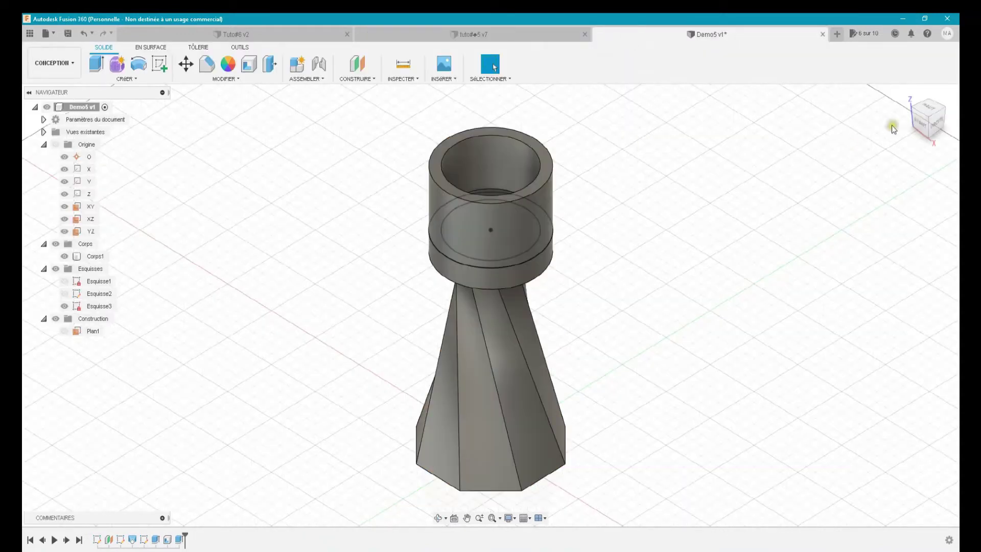
drag(927, 115, 937, 132)
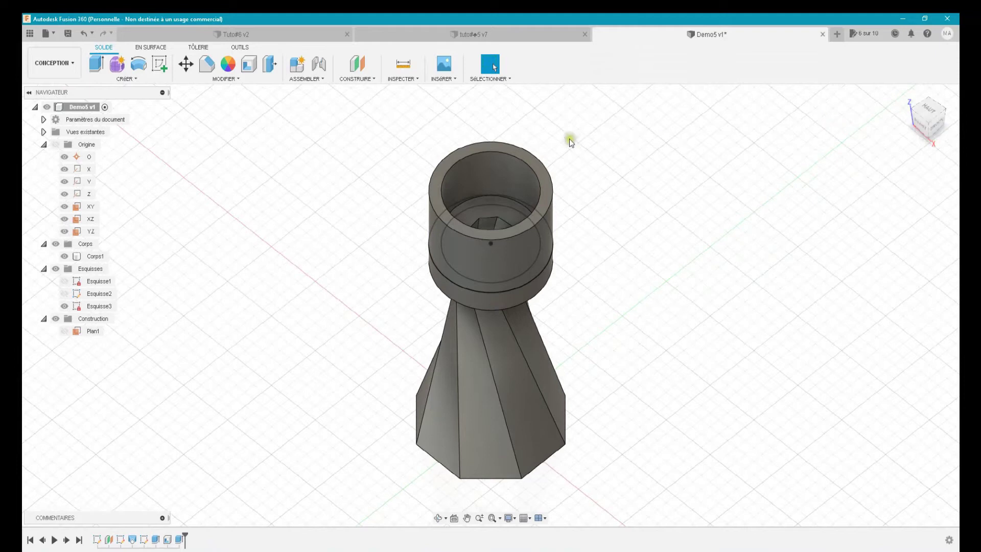
click(504, 144)
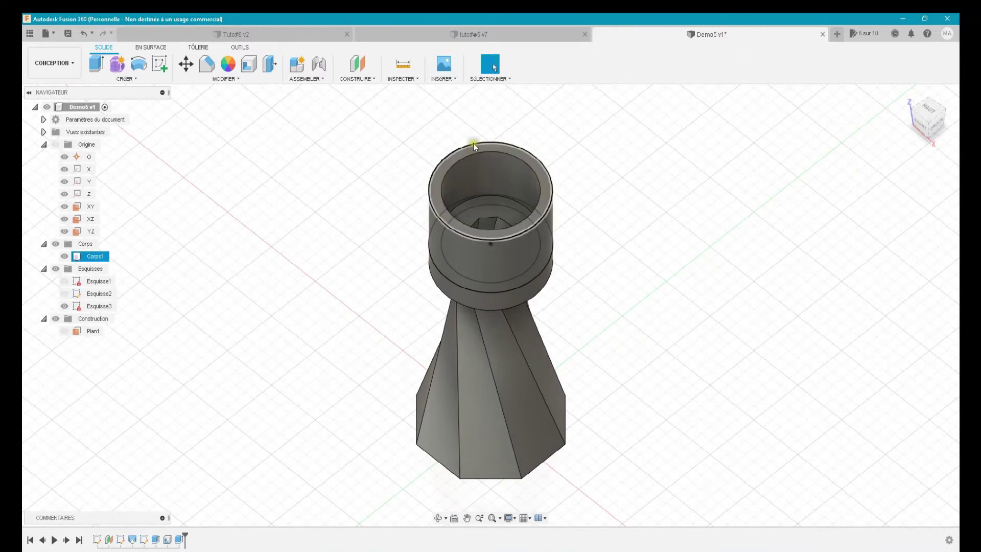
- Start Esquisse4 on the cup's rim face, look straight down, hide Corps1, and zoom in
click(156, 69)
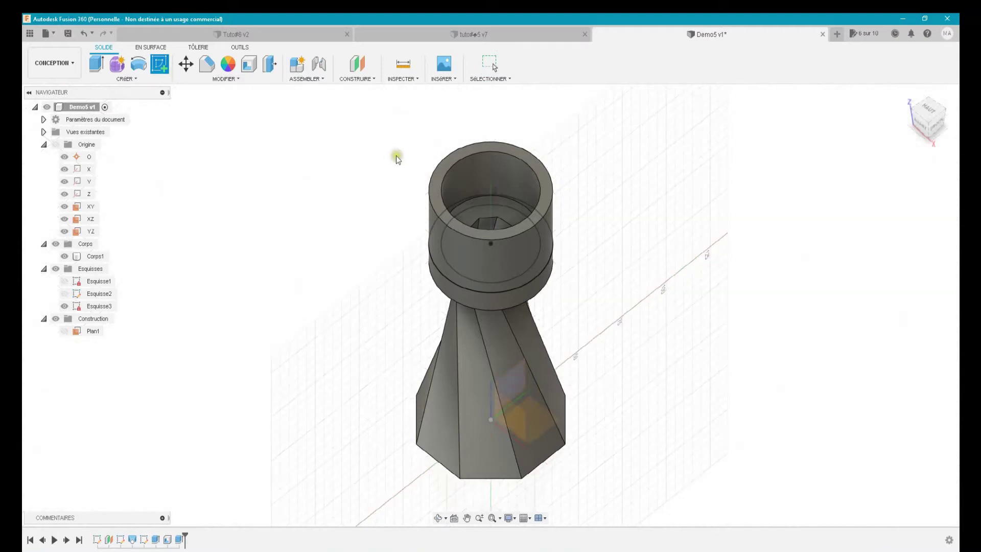
click(441, 170)
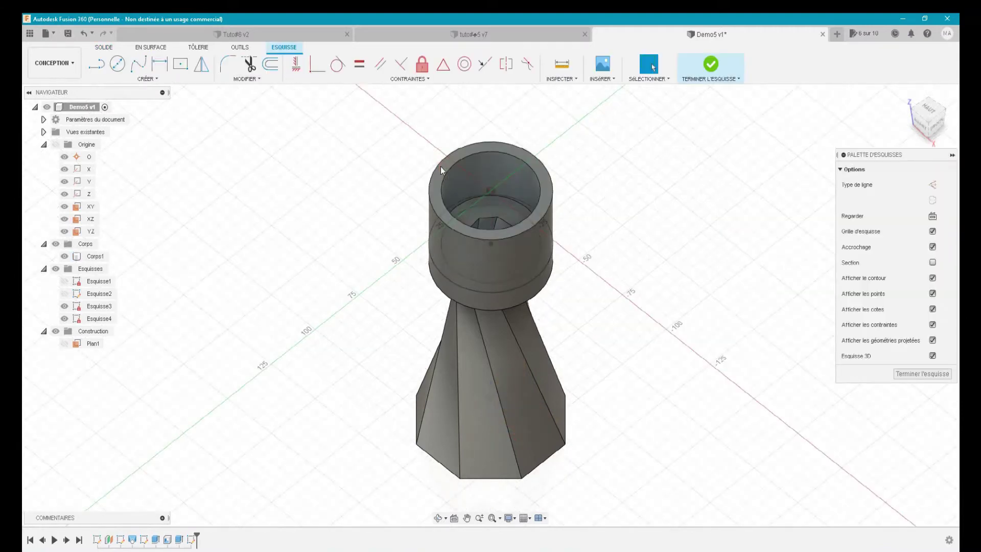
click(931, 216)
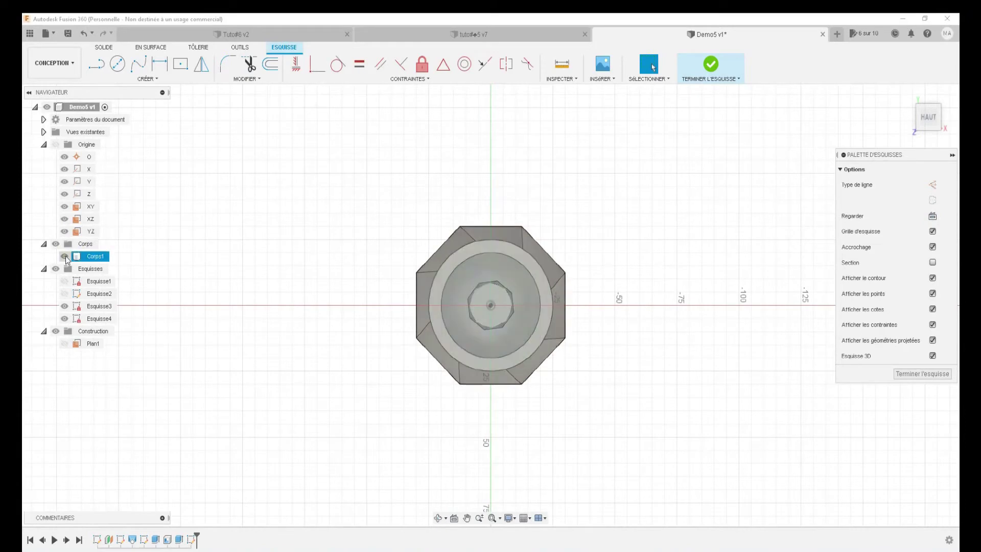
click(65, 257)
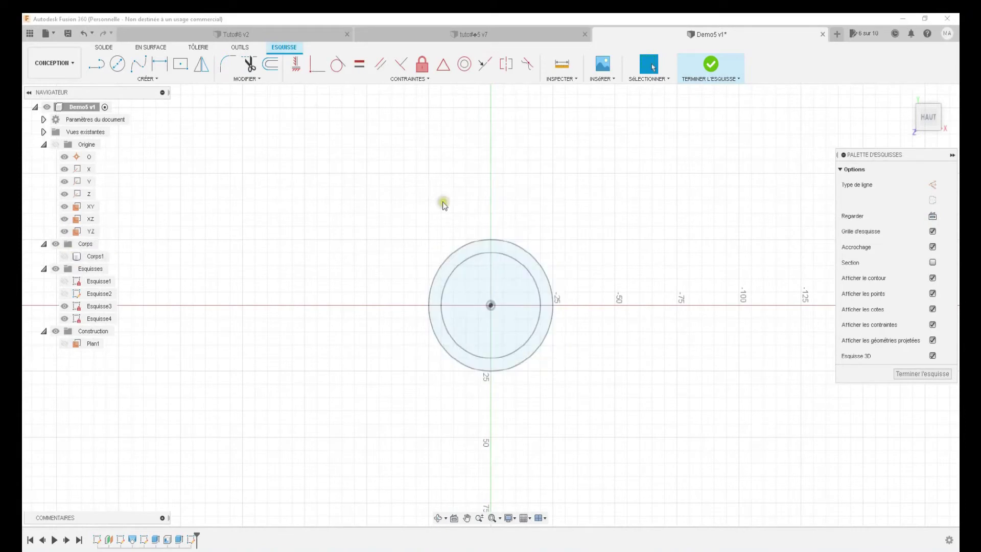
scroll(495, 305, up, 2)
scroll(495, 305, up, 1)
scroll(496, 304, up, 2)
scroll(496, 304, up, 1)
scroll(495, 304, up, 1)
scroll(495, 304, up, 1)
- Check the rim's ring profile and inner circle by selecting and clearing them
click(503, 197)
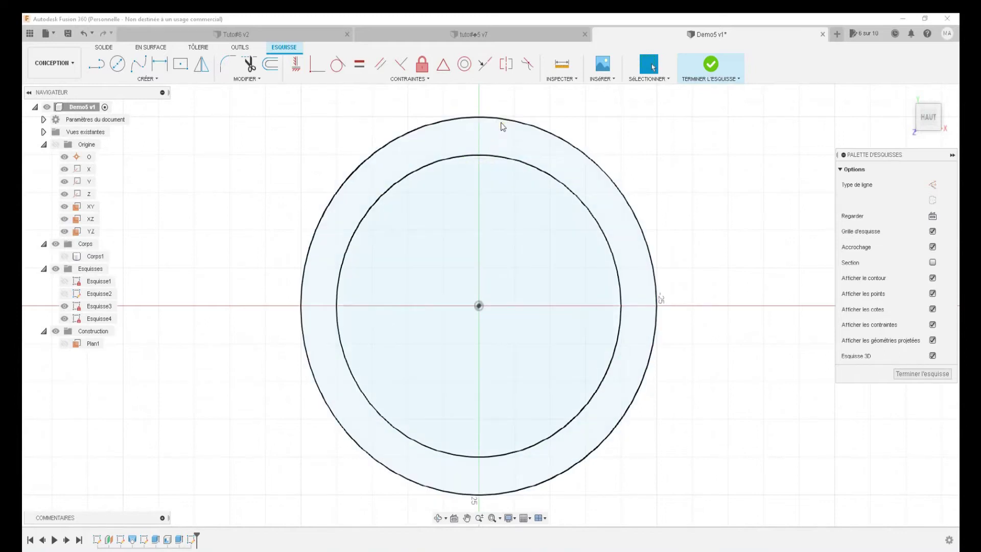
click(491, 149)
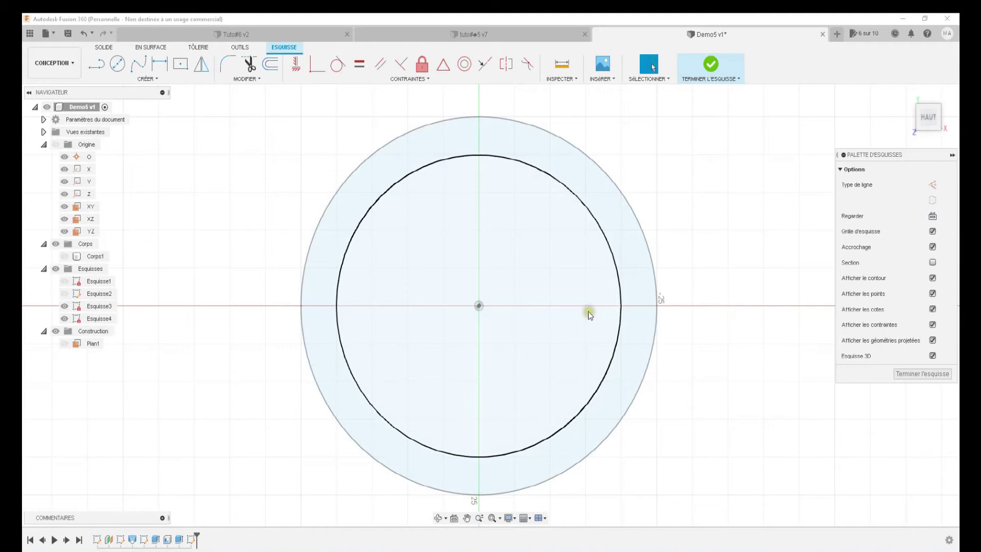
click(531, 175)
click(305, 121)
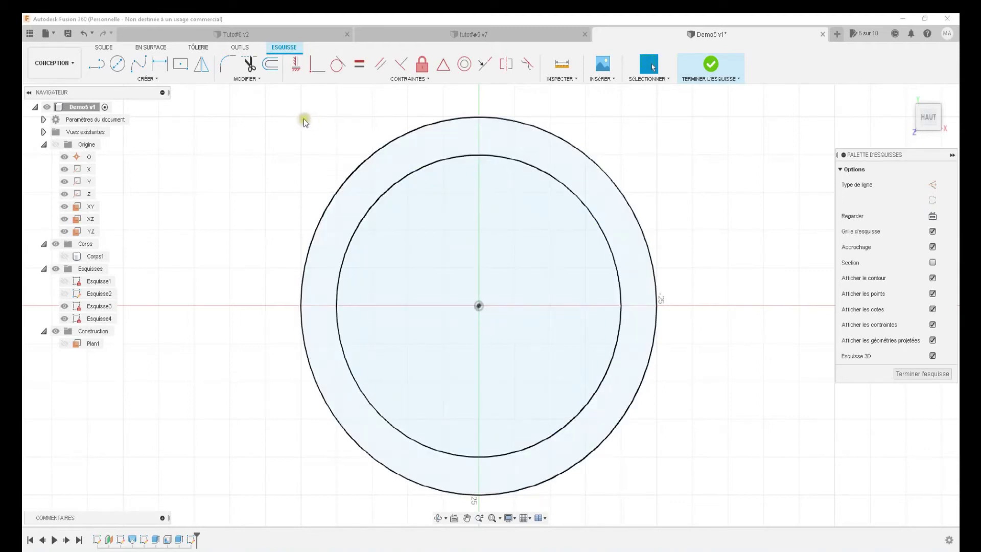
click(479, 135)
click(478, 153)
click(337, 125)
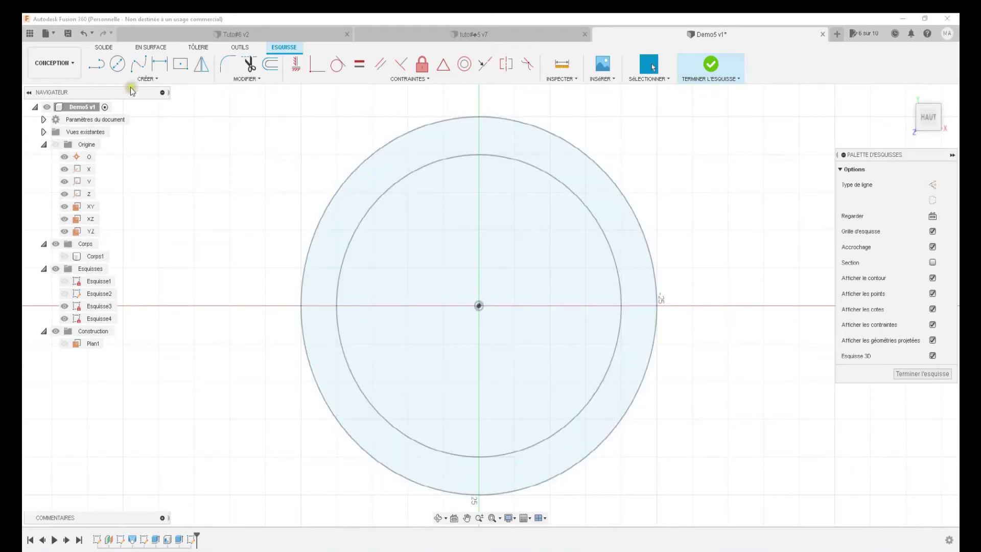
click(96, 63)
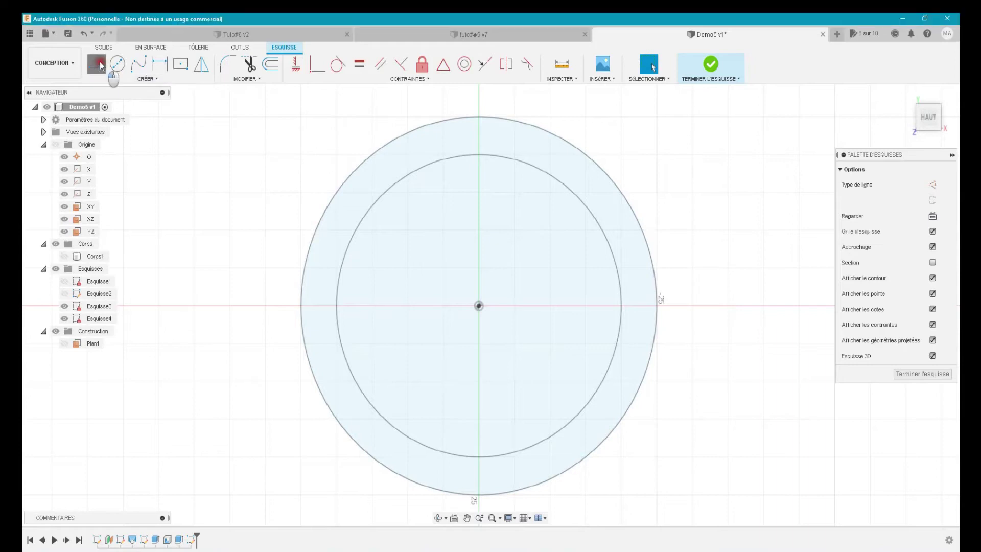
- Draw a single horizontal line across the top of the outer circle
click(326, 137)
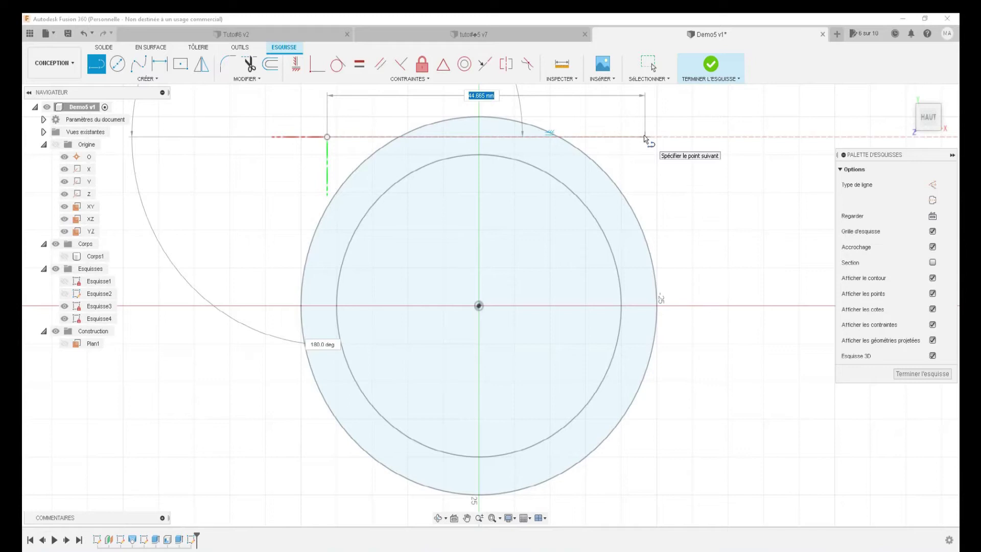
click(644, 137)
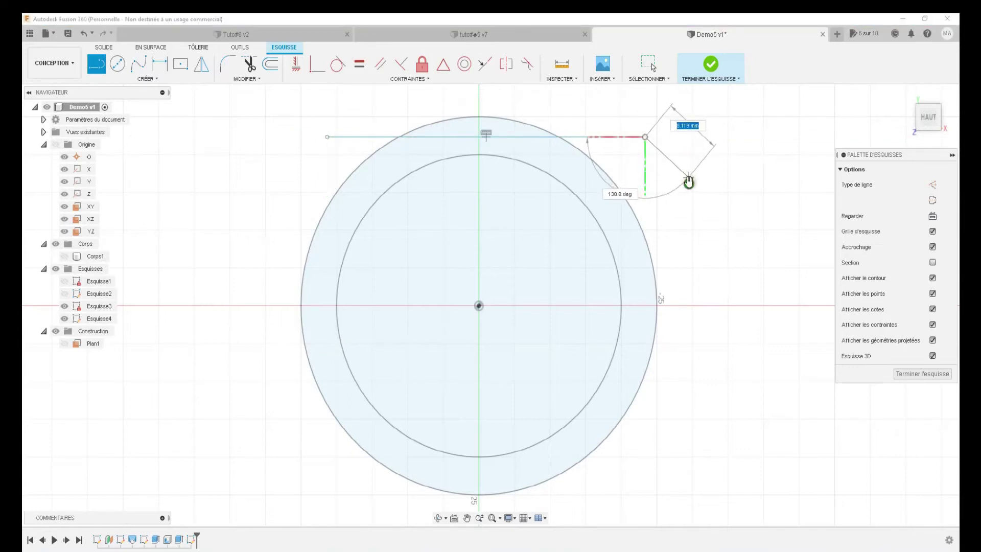
key(Escape)
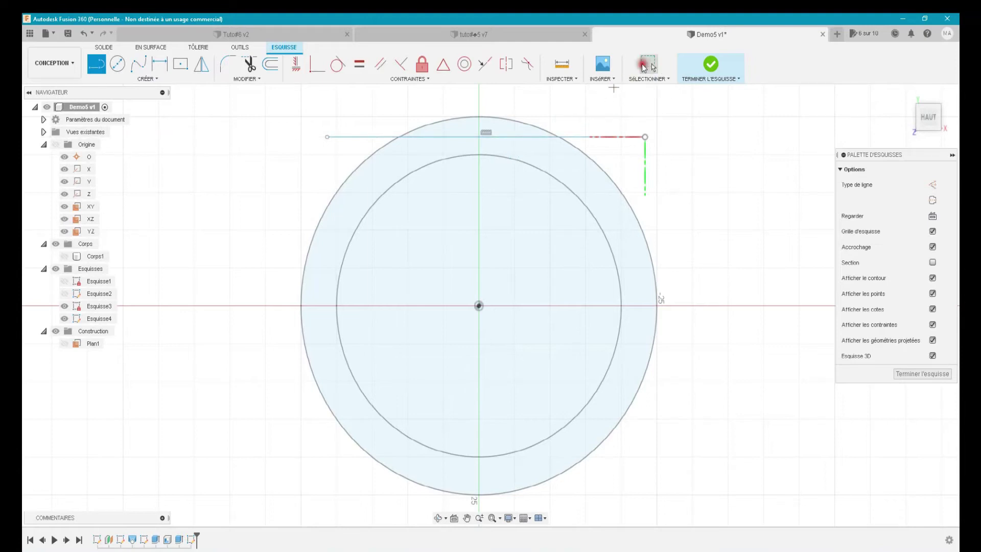
key(Escape)
- Select the outer and inner circles in turn to check their radii
click(587, 160)
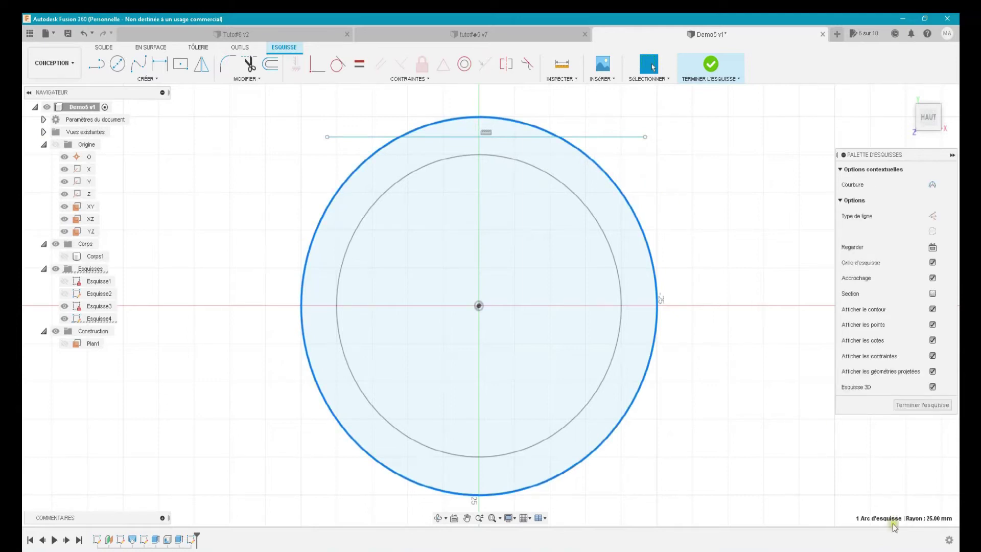
click(931, 518)
click(617, 275)
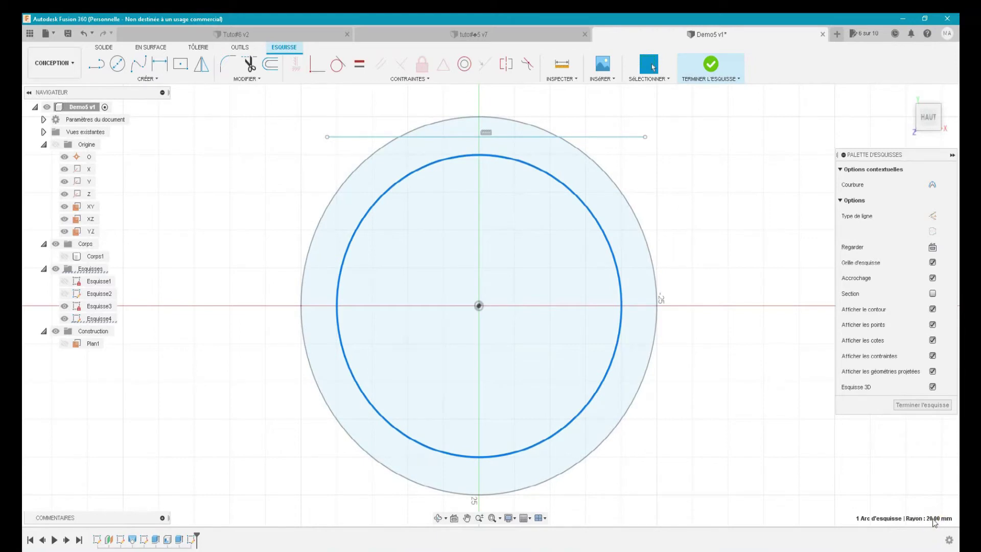
click(508, 137)
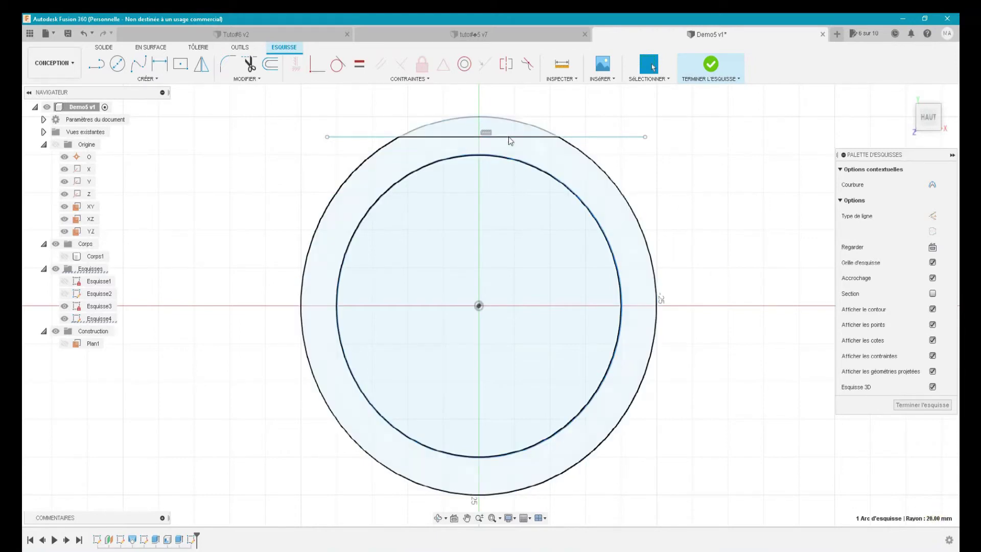
click(480, 153)
click(483, 236)
click(479, 305)
click(511, 257)
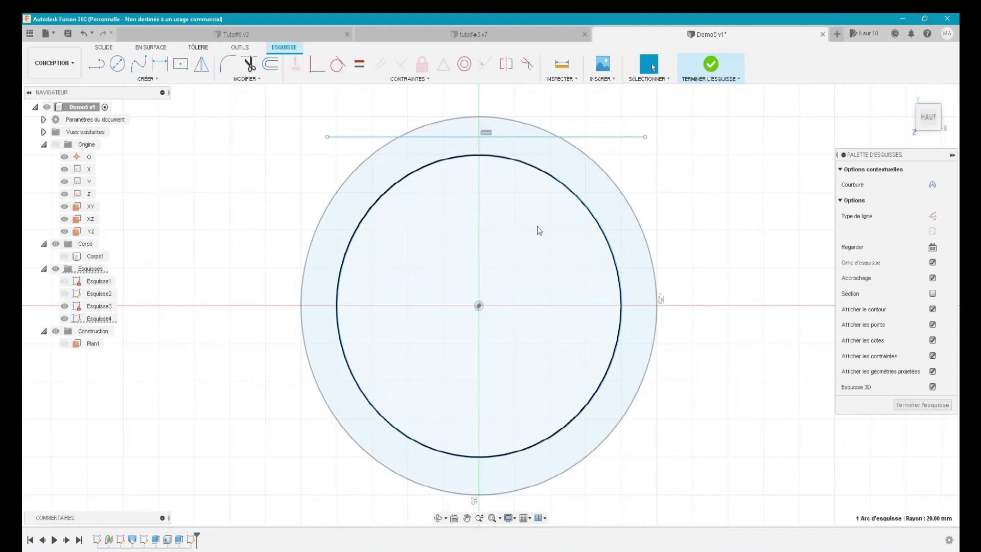
key(d)
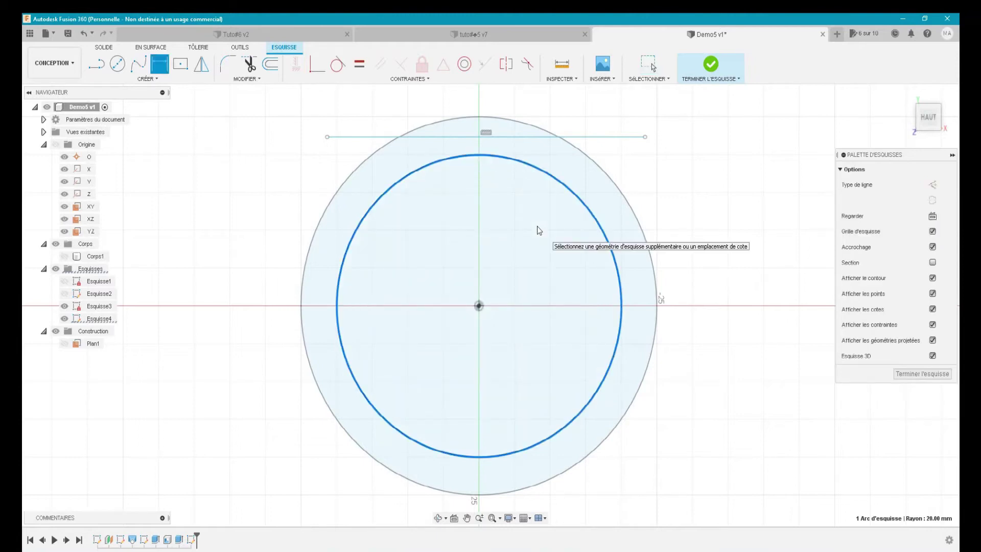
- Place a line-to-inner-circle distance dimension, then undo it as misplaced
click(537, 219)
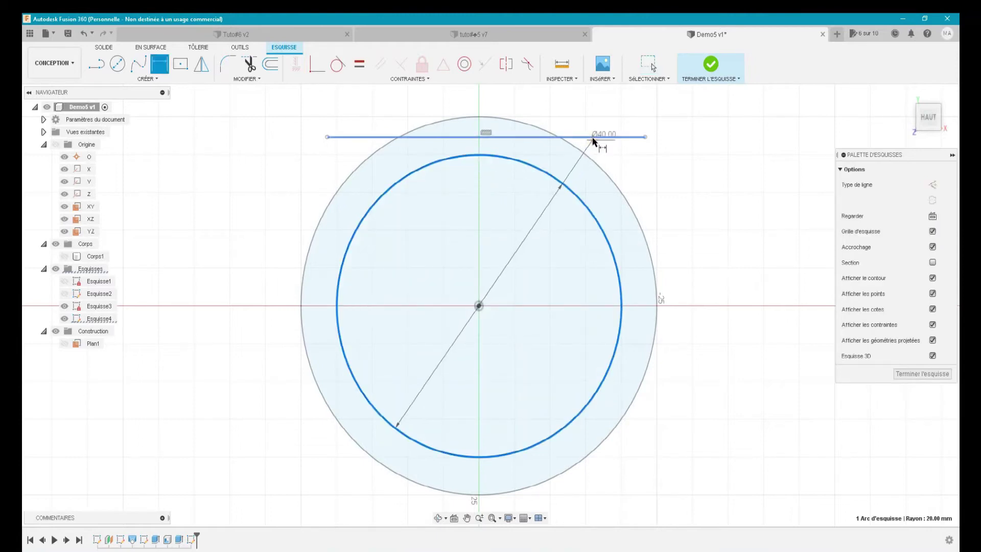
click(592, 138)
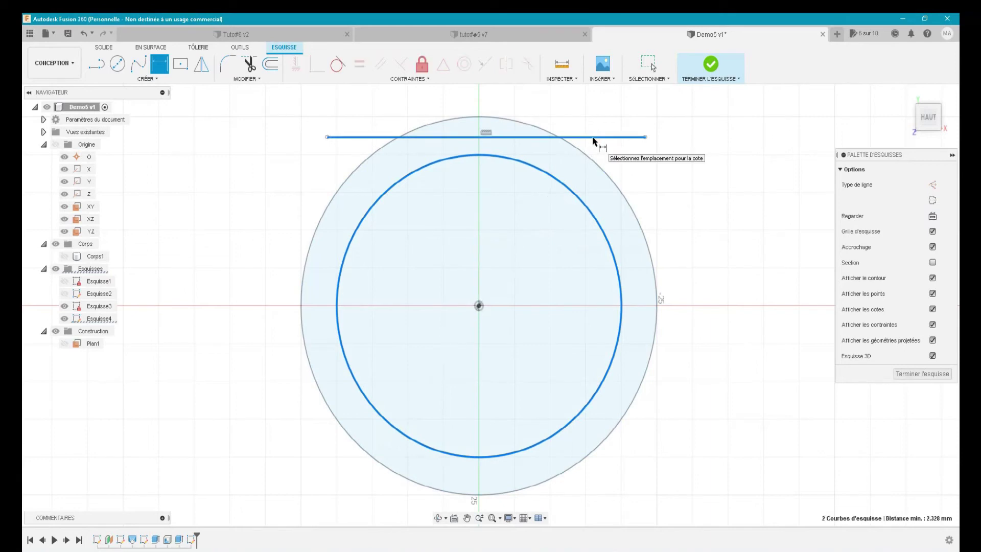
click(593, 140)
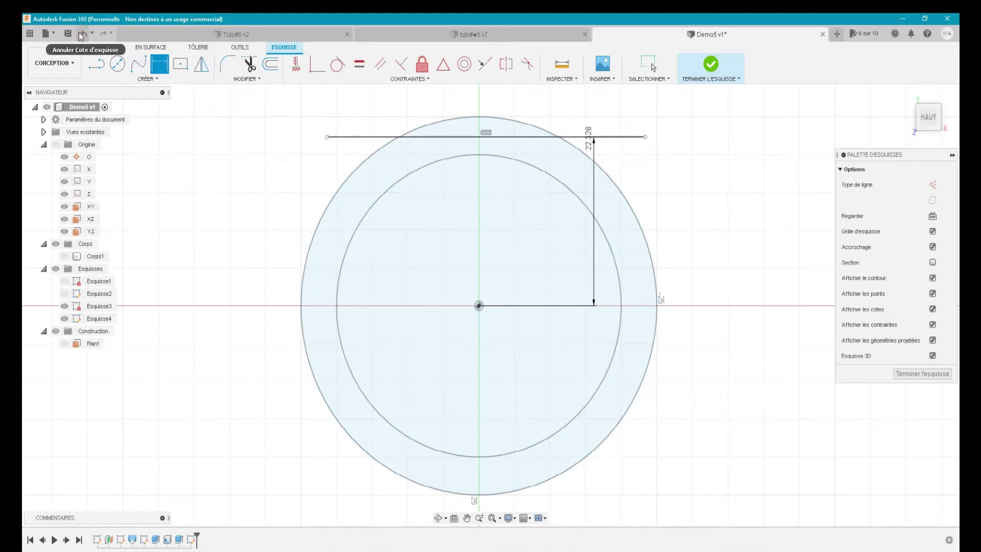
key(Escape)
click(82, 34)
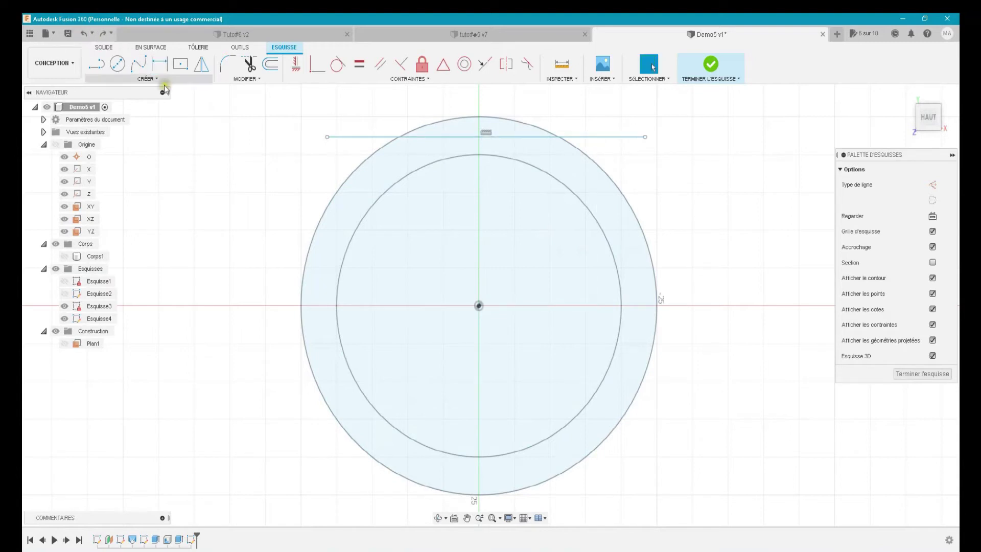
click(305, 265)
- Dimension the horizontal line 22.5 mm above the circles' centre point
key(d)
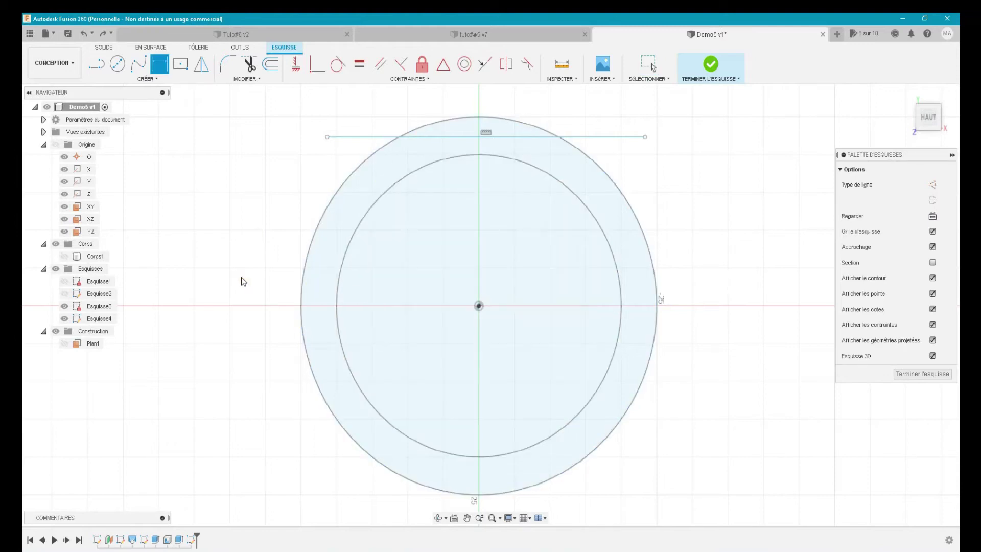
click(361, 137)
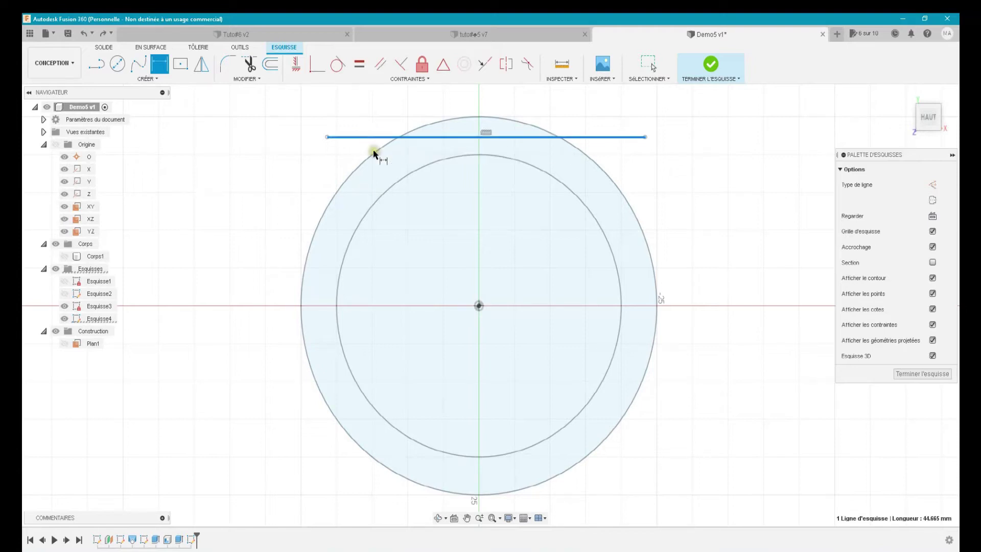
click(478, 305)
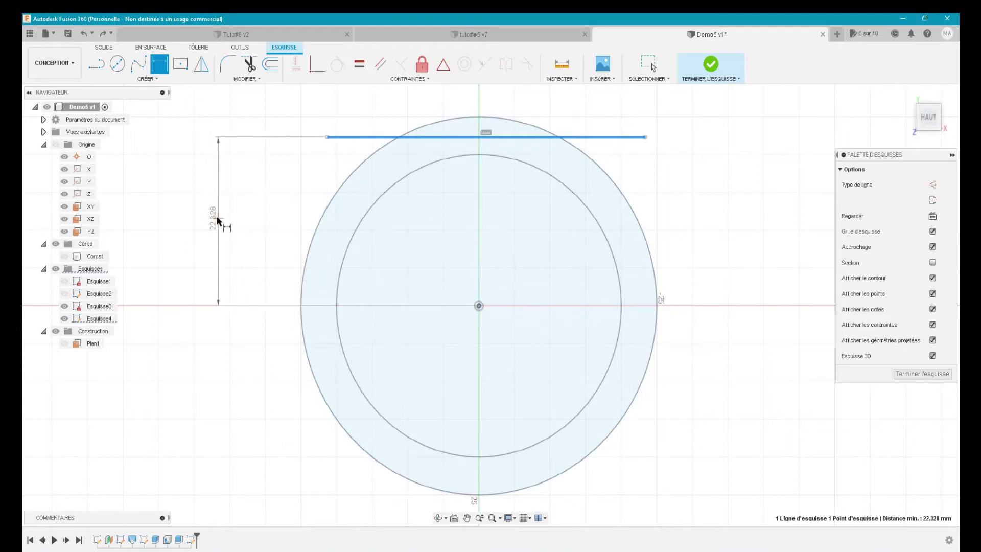
click(217, 219)
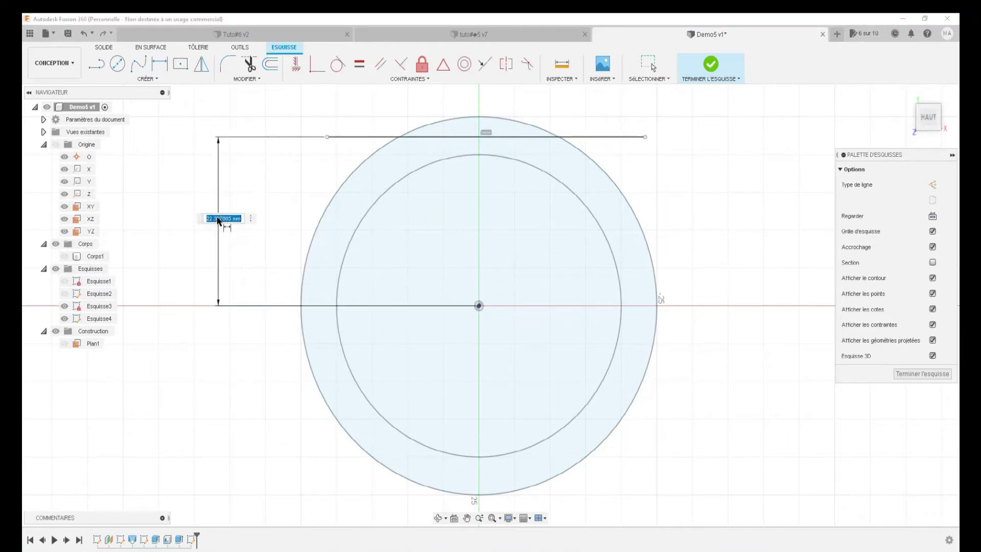
text(22.5)
key(Return)
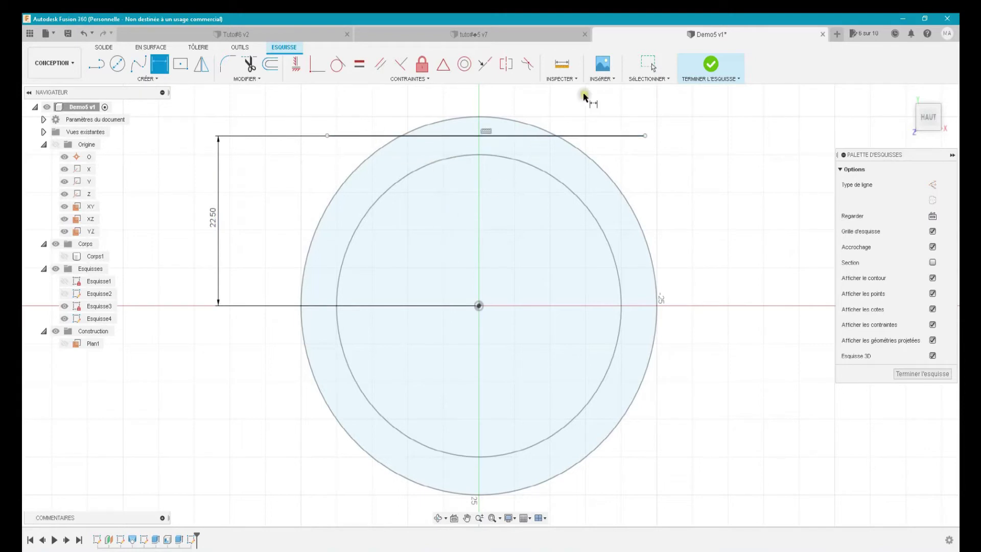
click(648, 65)
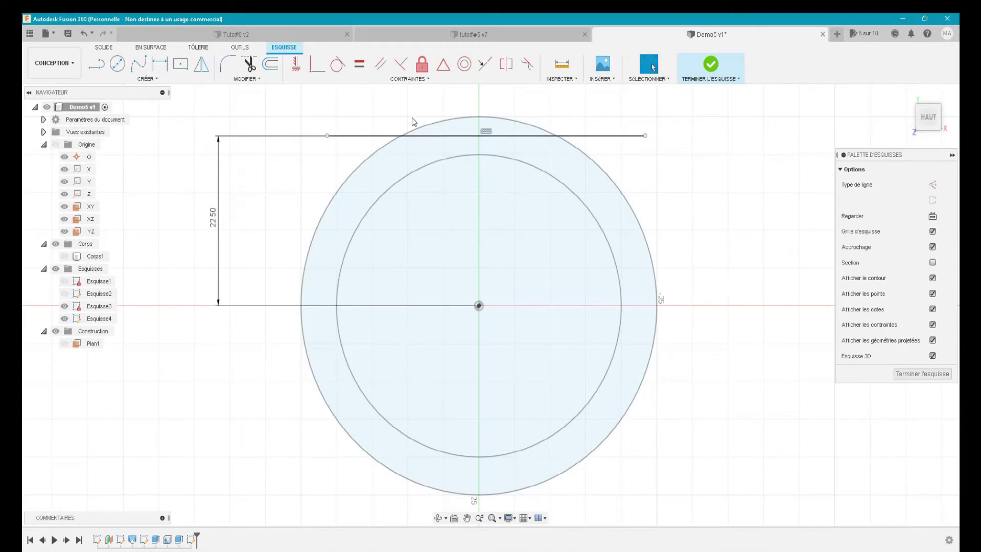
click(180, 64)
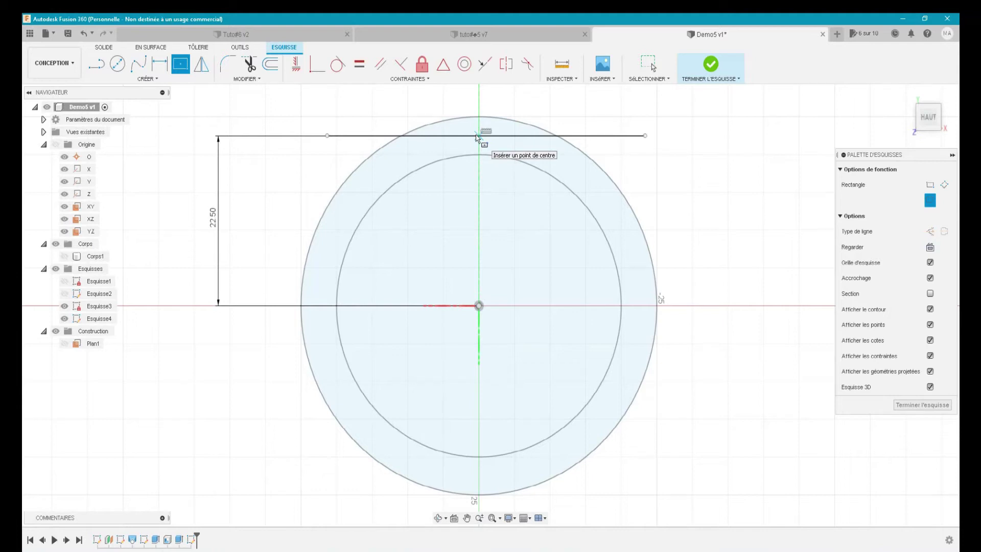
- Draw a 5.5 × 5.7 mm centre rectangle on the horizontal line's midpoint
click(476, 137)
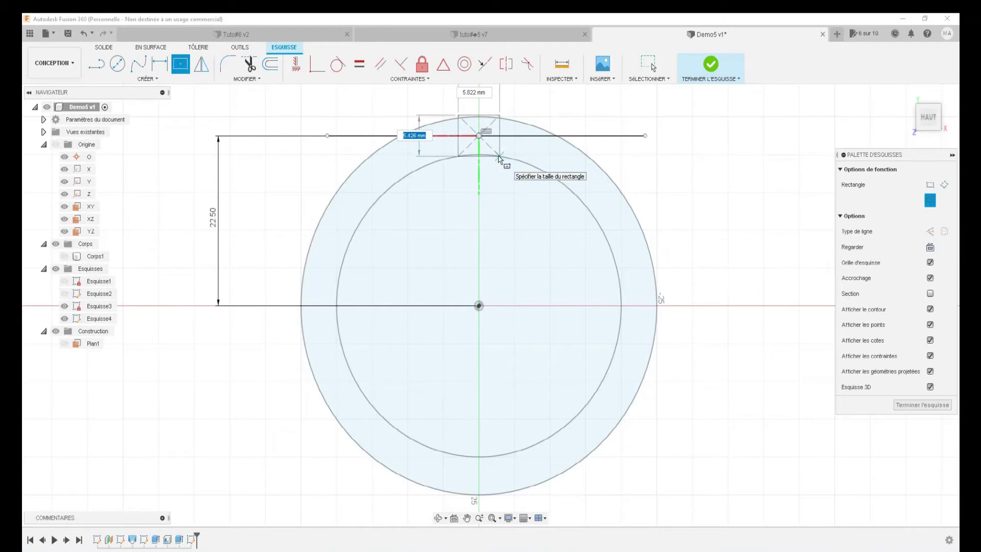
text(5.5)
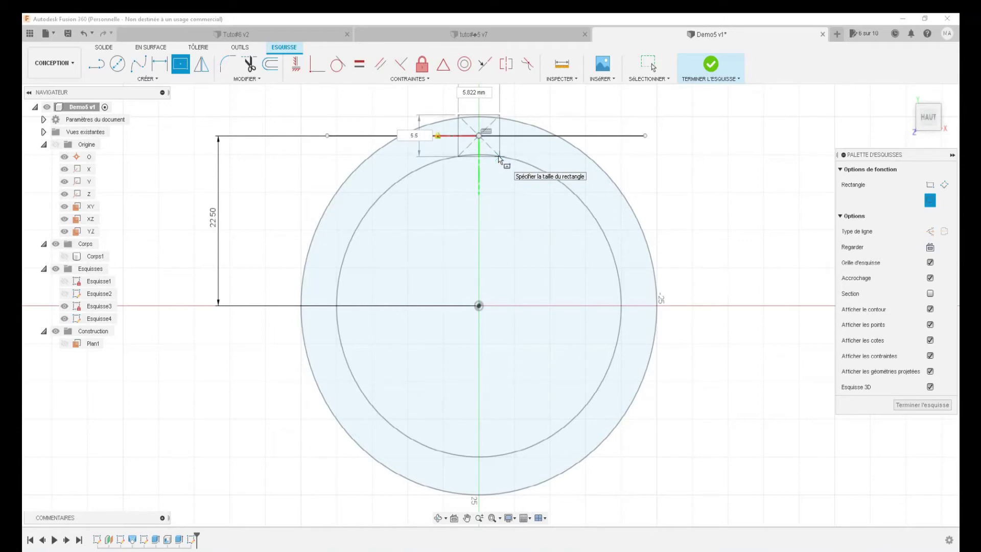
key(Tab)
text(5.)
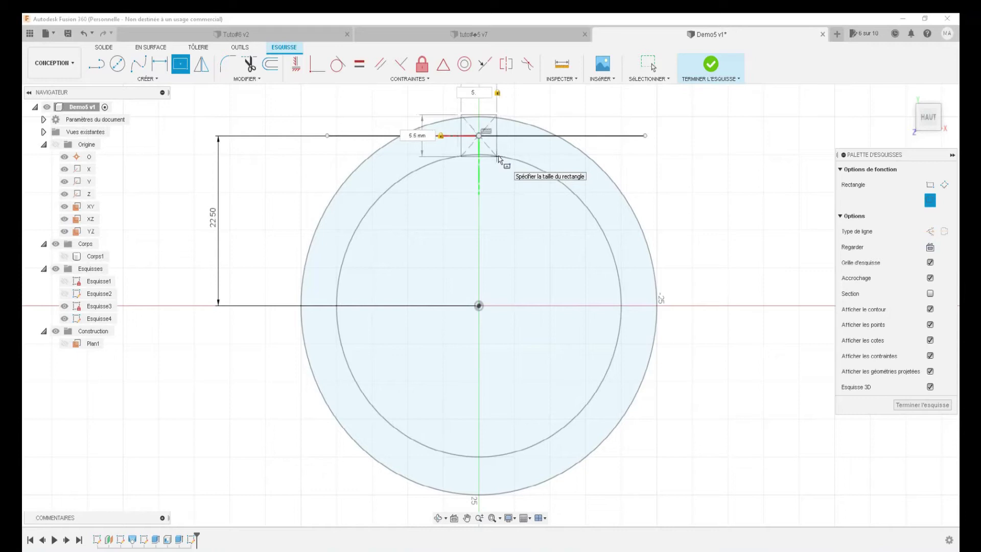
text(7)
key(Return)
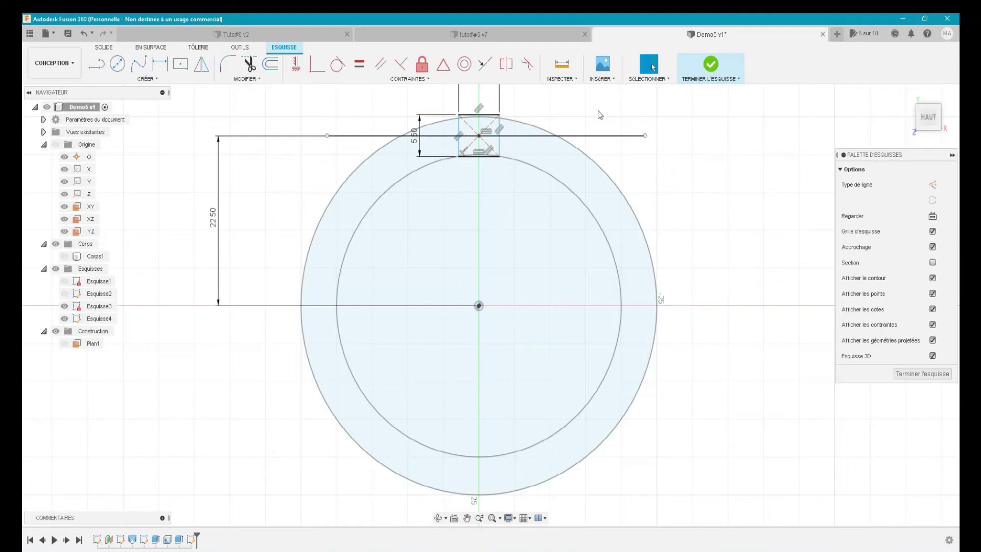
- Make the horizontal line construction geometry, hide constraints, and finish the sketch
click(606, 137)
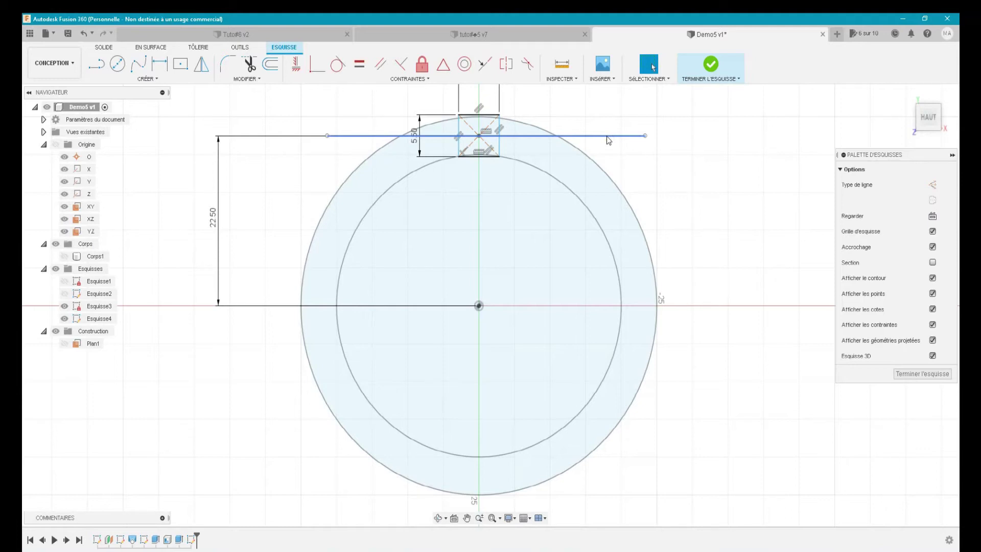
click(606, 136)
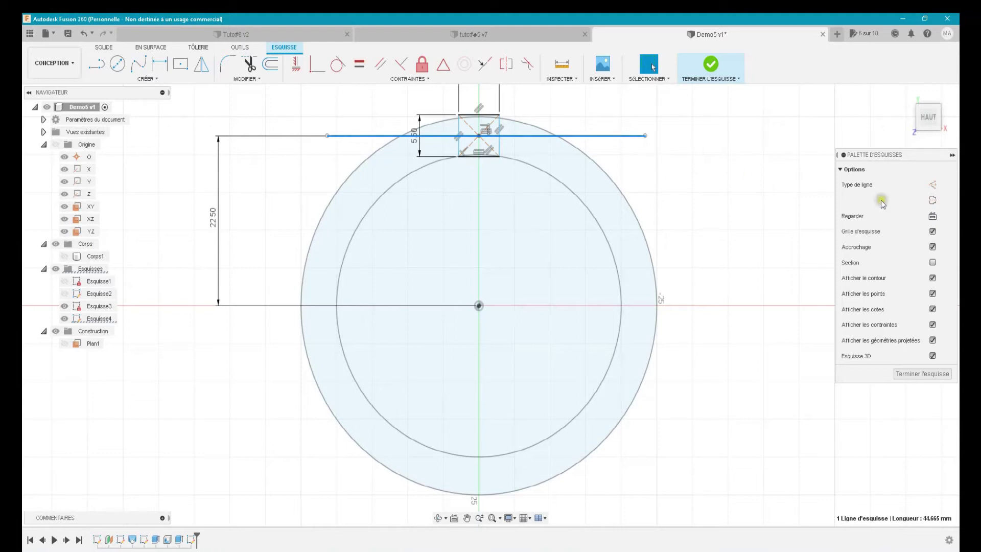
click(932, 186)
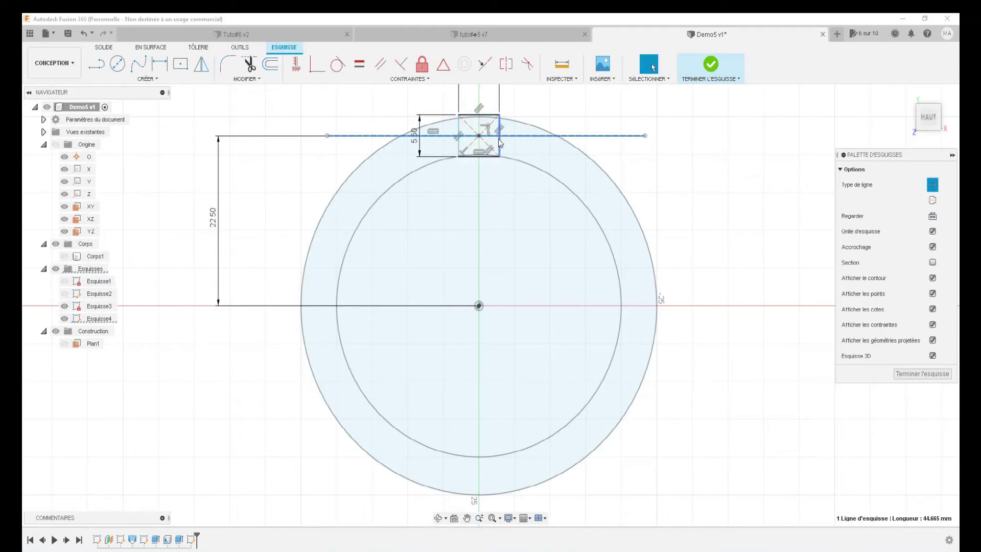
click(932, 324)
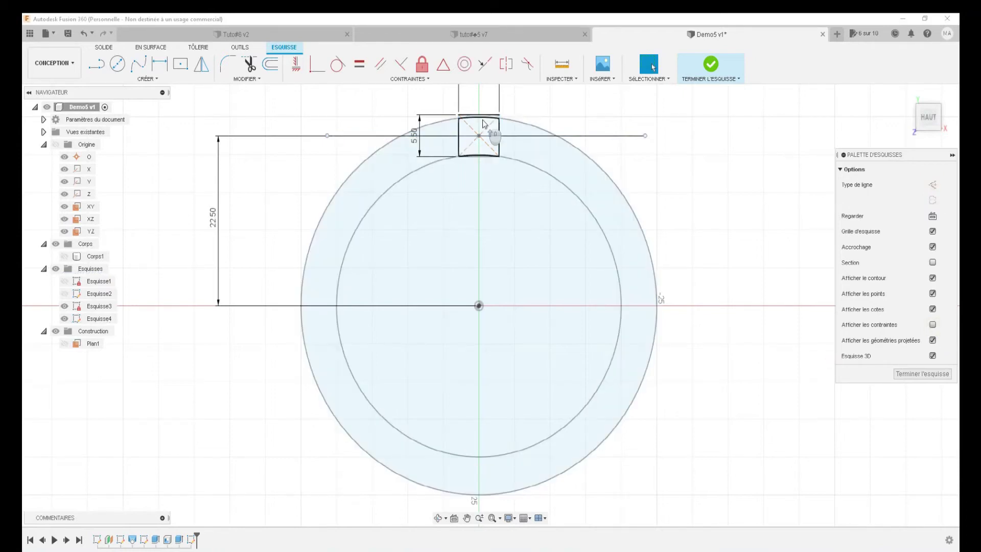
scroll(482, 123, up, 3)
scroll(482, 122, up, 2)
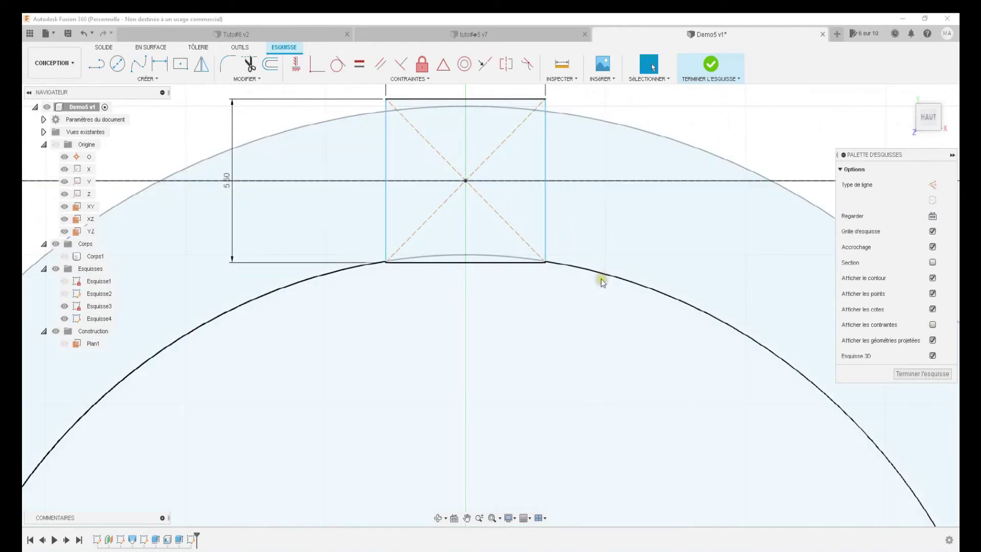
click(628, 276)
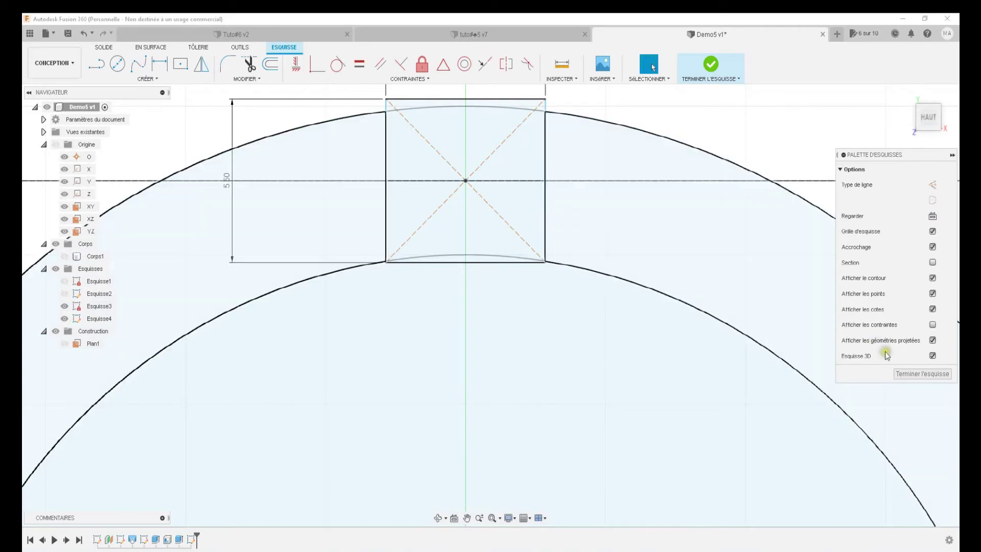
click(909, 375)
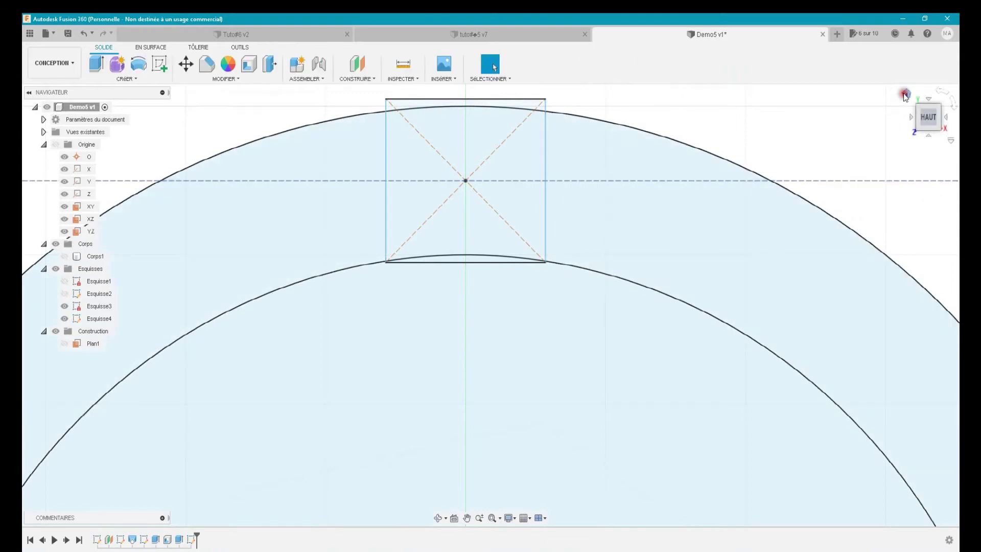
- Show the cup body and extrude-cut the rectangle profile -5.5 mm into the rim
click(905, 94)
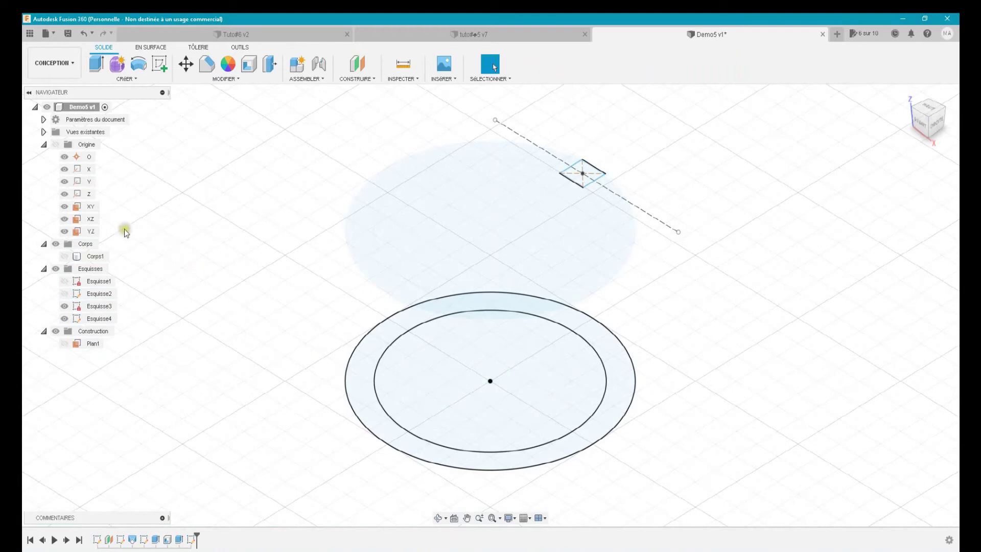
click(63, 255)
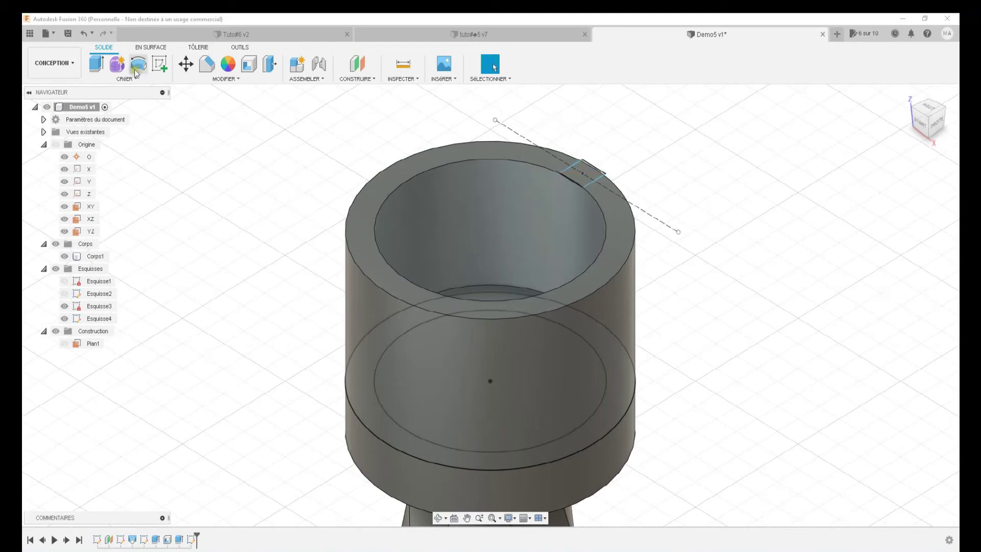
click(95, 63)
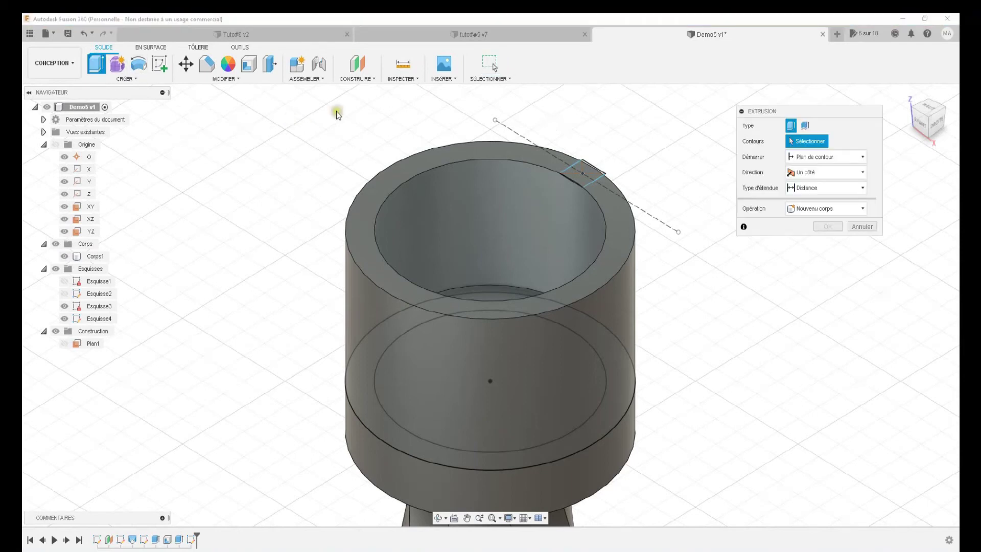
click(576, 178)
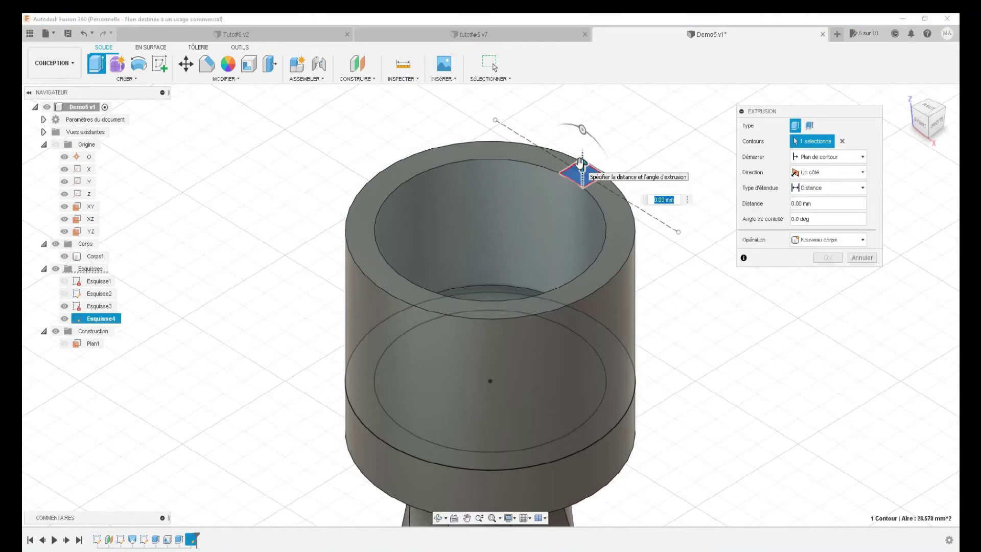
drag(579, 168, 580, 182)
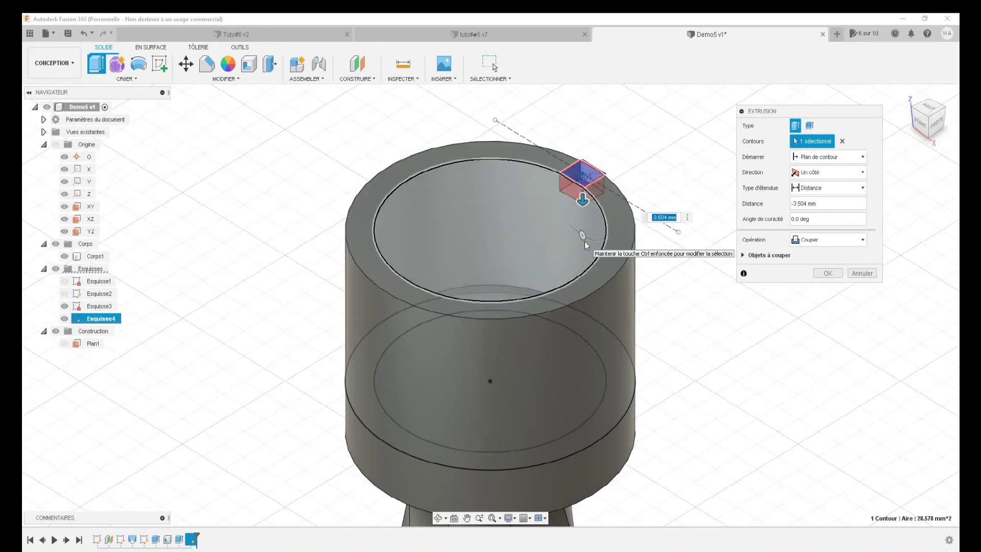
text(-5.5)
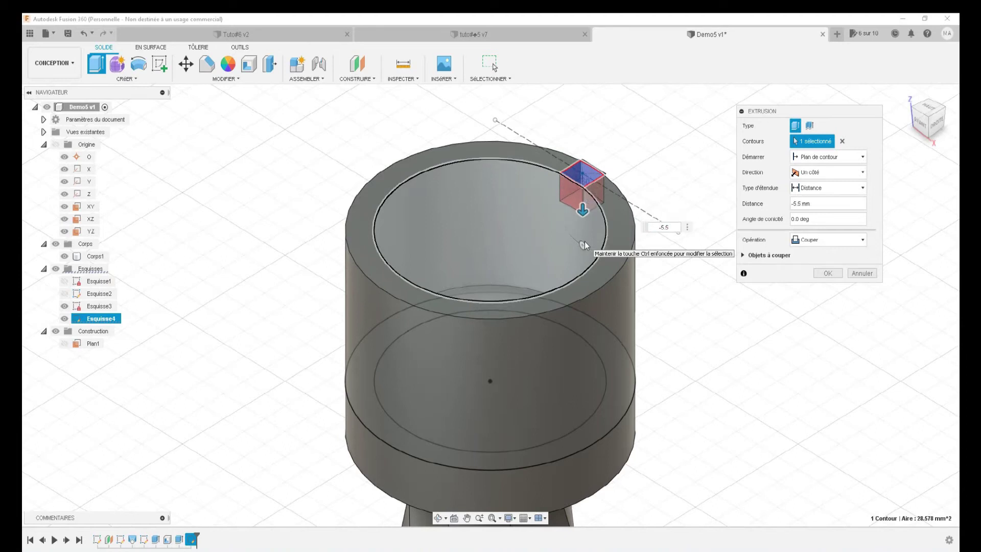
key(Return)
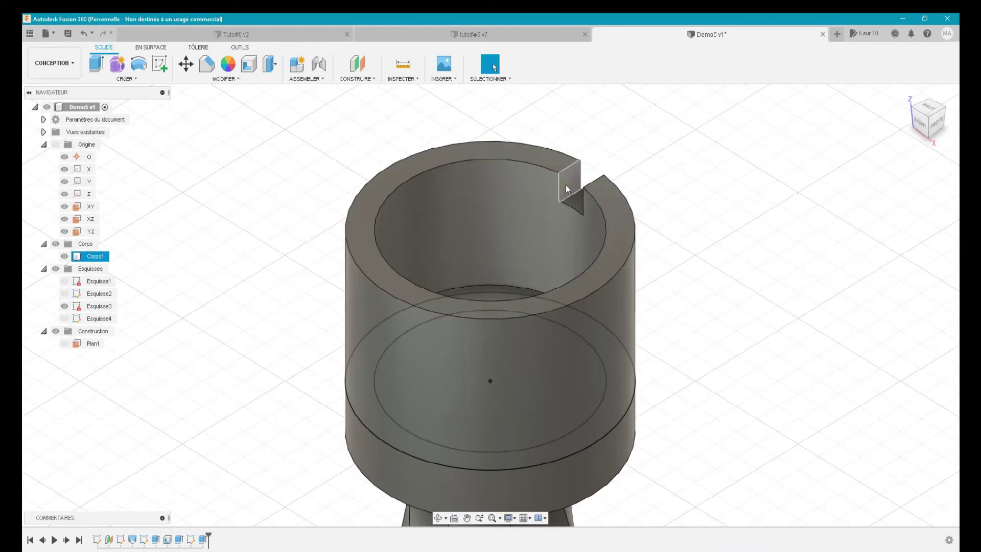
- Start a Faces-type circular pattern and select the notch's three faces
click(438, 517)
mouse_move(475, 424)
mouse_down()
mouse_move(513, 430)
mouse_move(501, 431)
mouse_up()
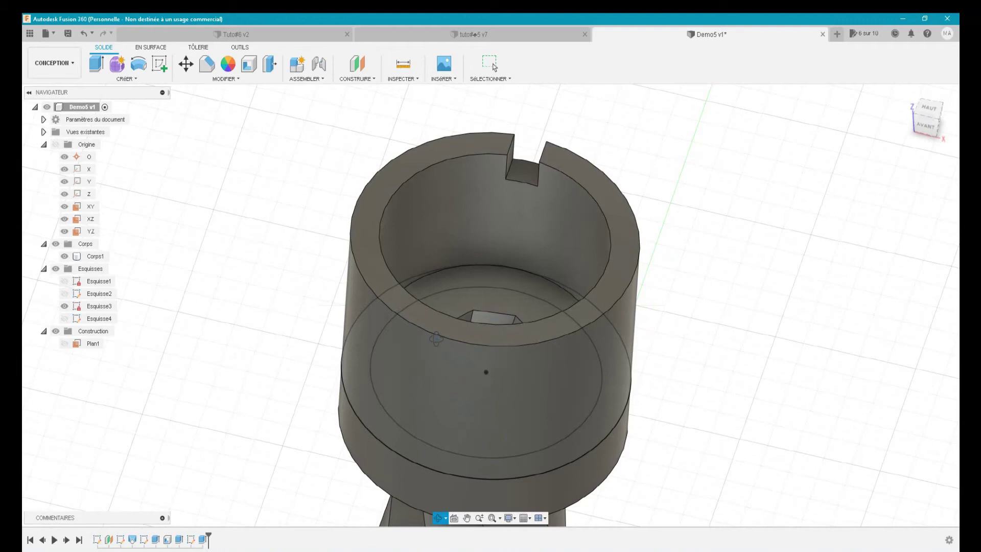
click(490, 63)
click(143, 80)
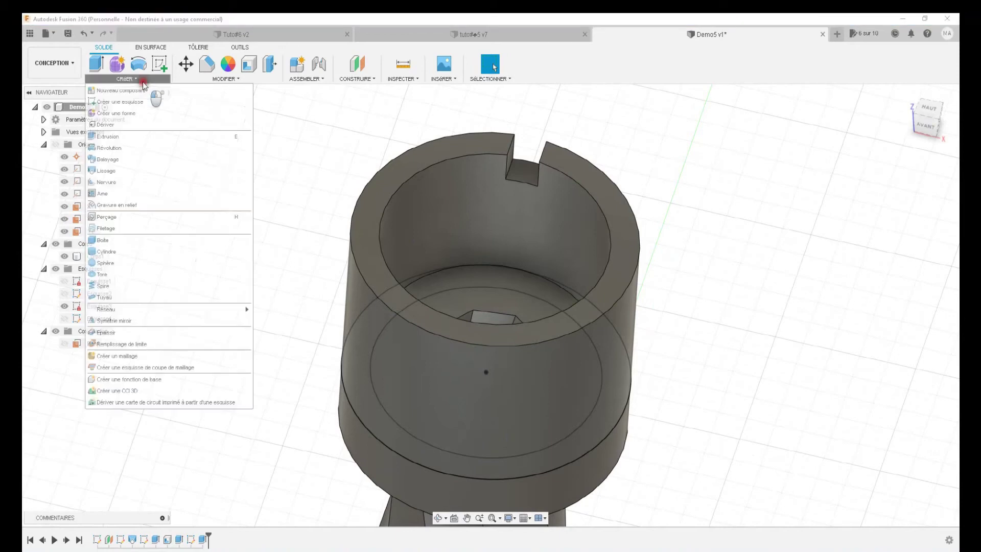
mouse_move(169, 308)
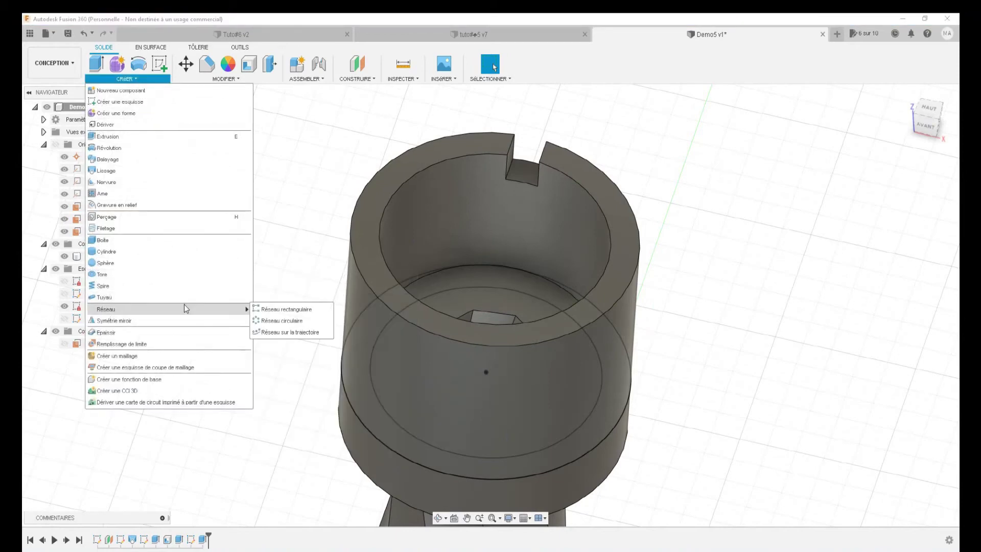
click(263, 321)
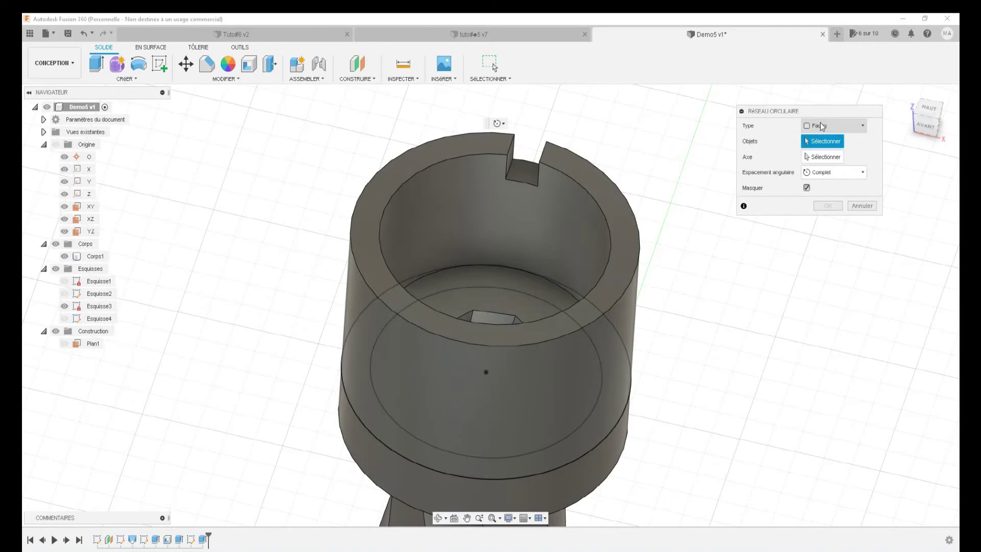
click(819, 125)
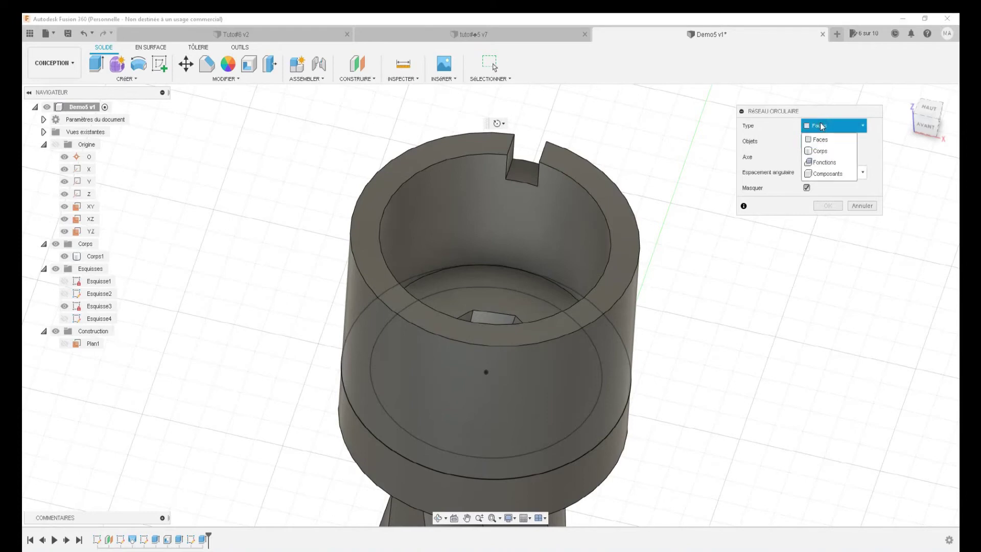
click(819, 139)
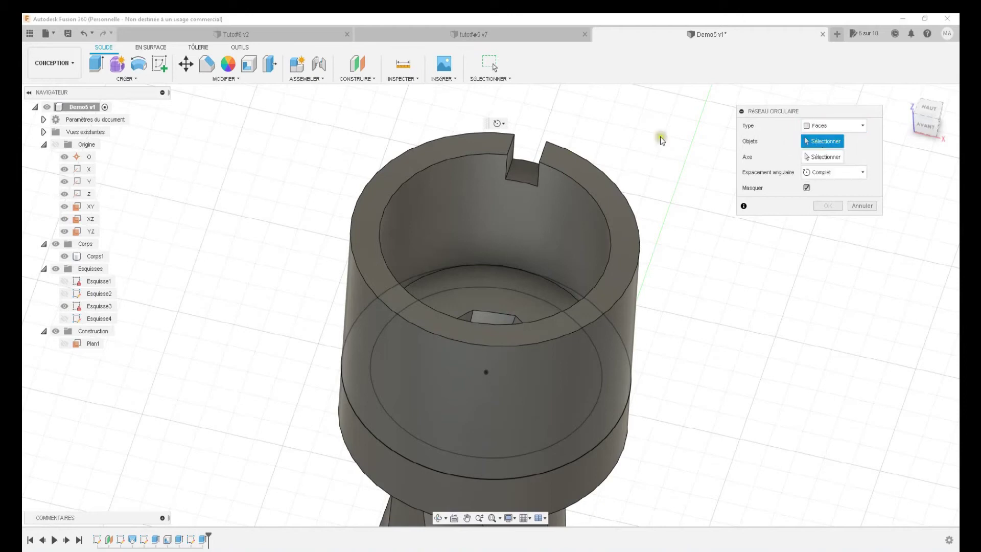
click(511, 157)
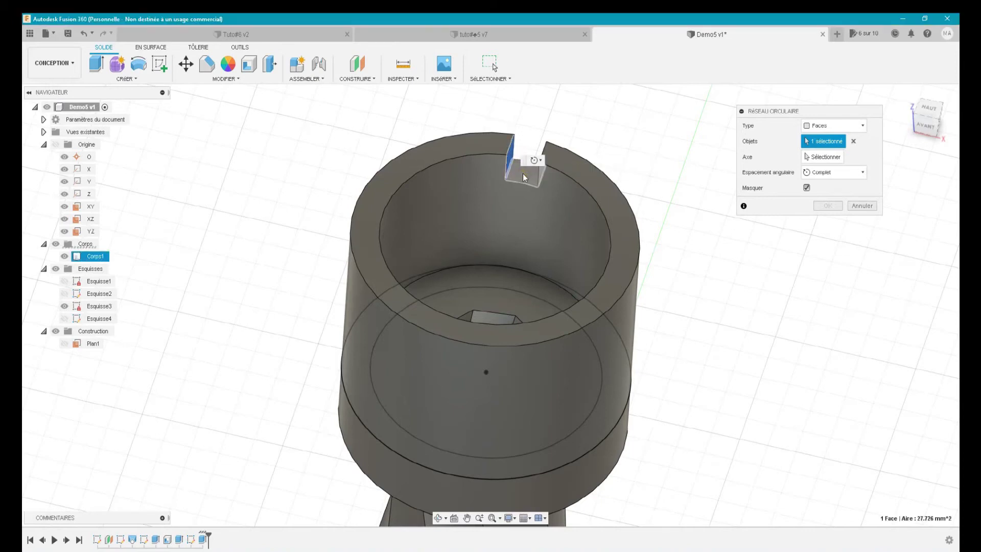
click(523, 175)
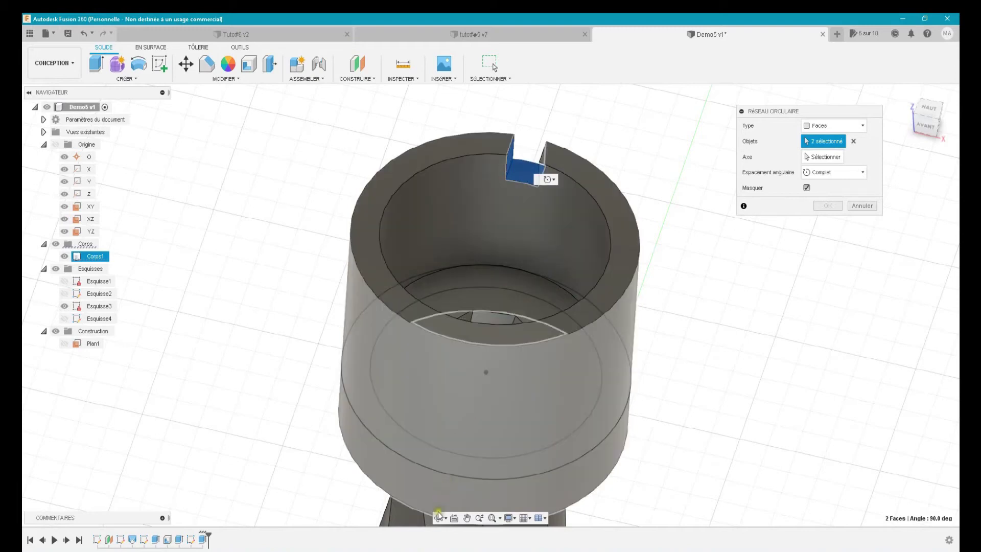
click(438, 518)
mouse_move(460, 438)
mouse_down()
mouse_move(476, 439)
mouse_move(475, 429)
mouse_up()
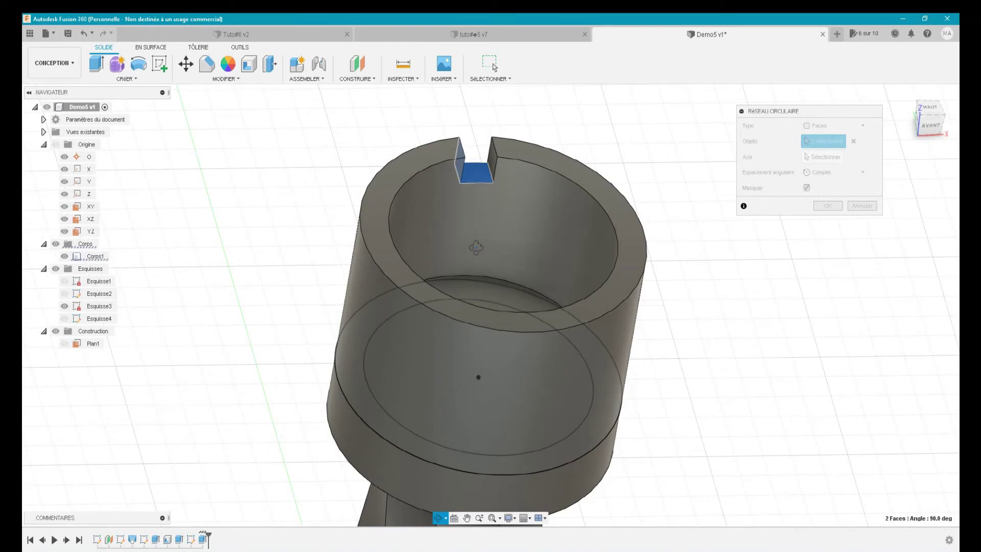
key(Escape)
click(490, 162)
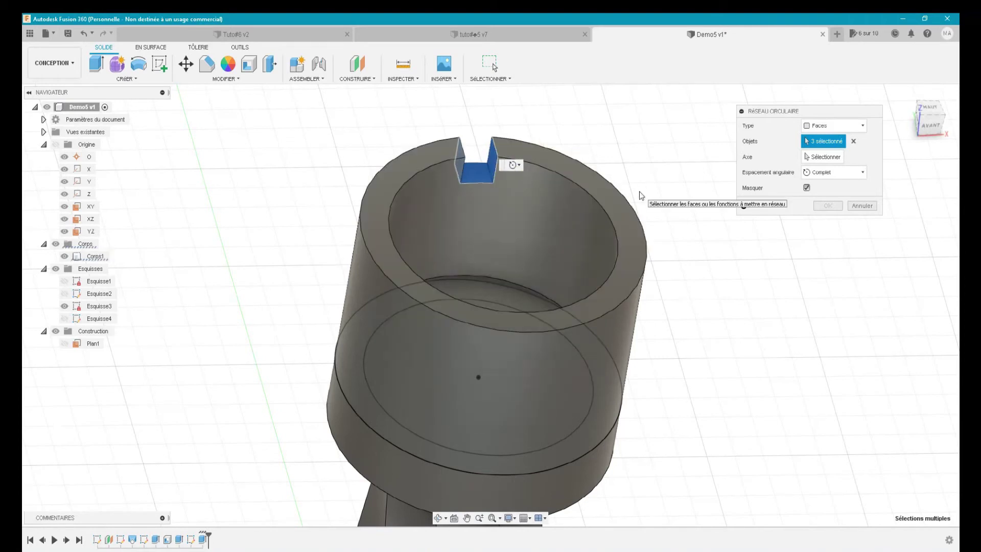
- Use the rim's circular edge as axis with quantity 8 and apply the pattern
click(804, 158)
click(805, 157)
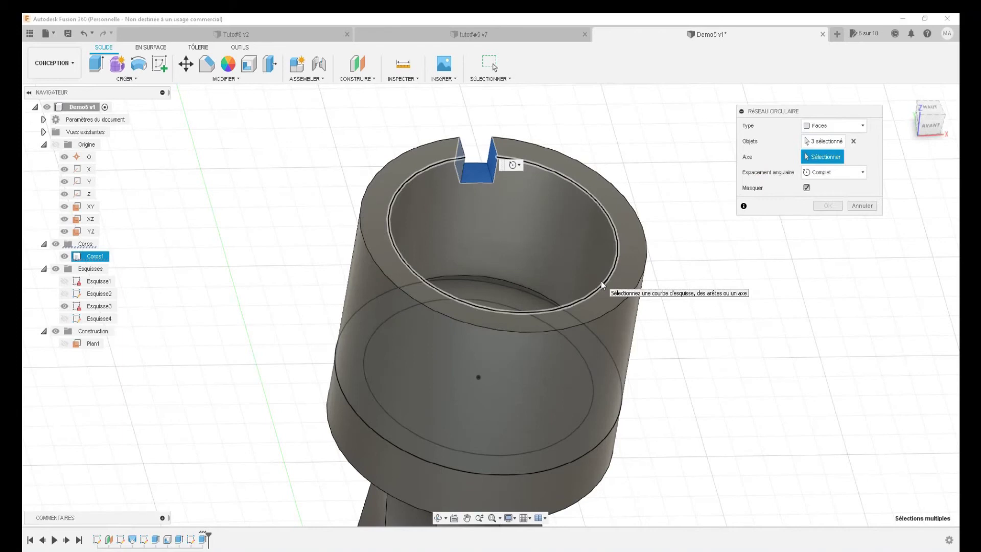
click(600, 282)
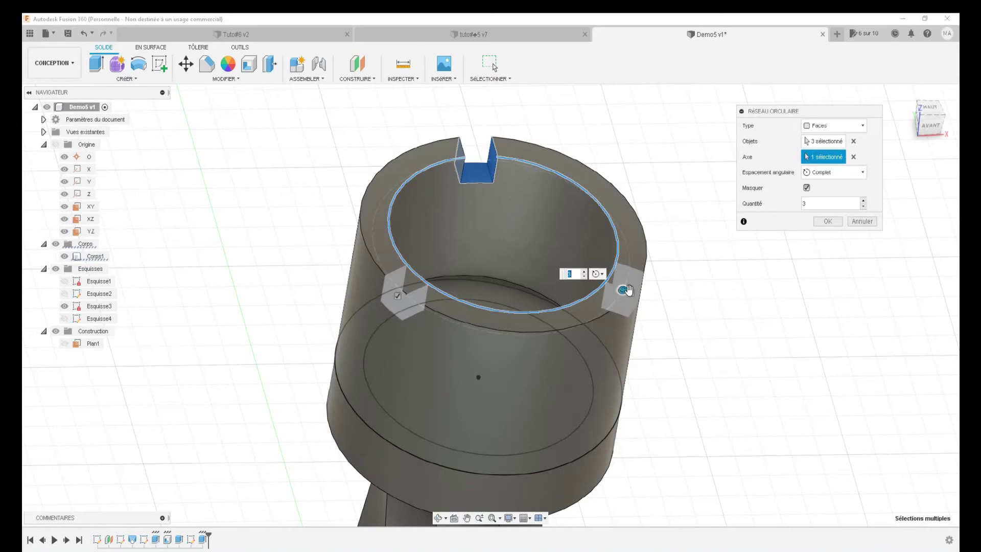
click(862, 200)
click(862, 201)
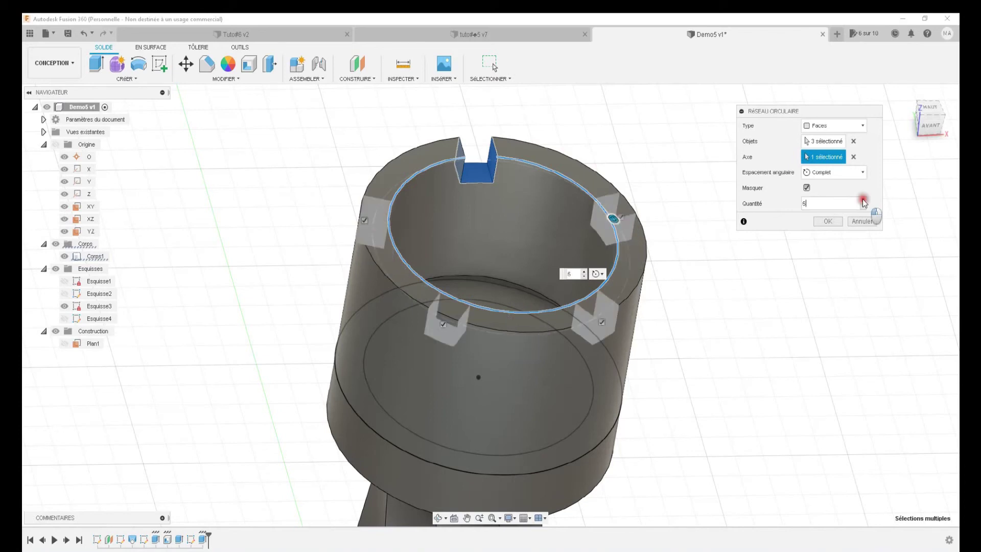
click(862, 200)
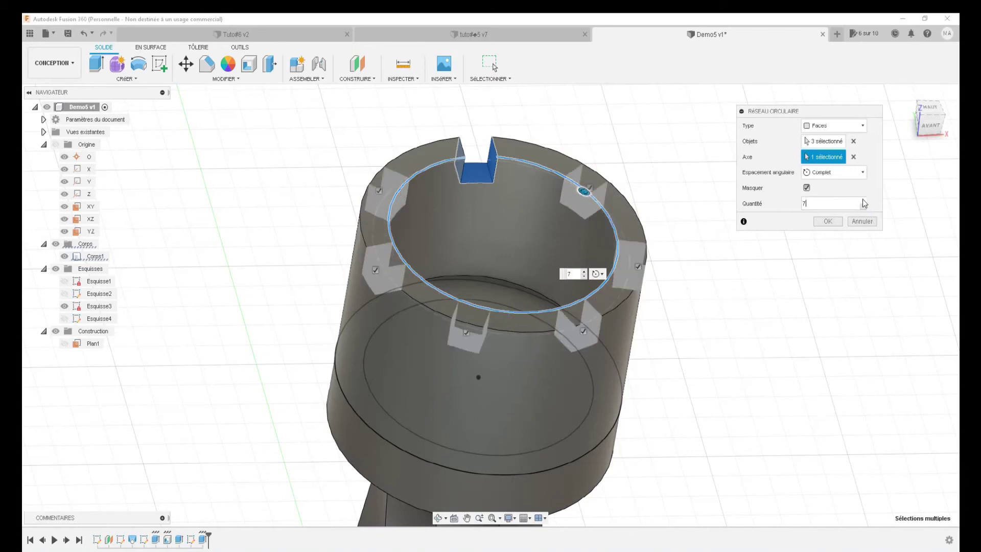
click(863, 201)
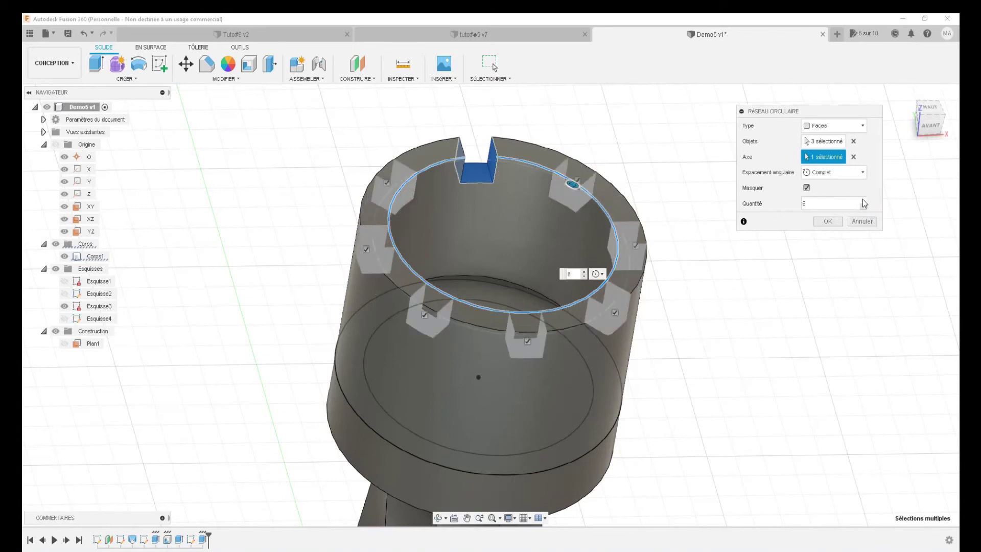
click(837, 225)
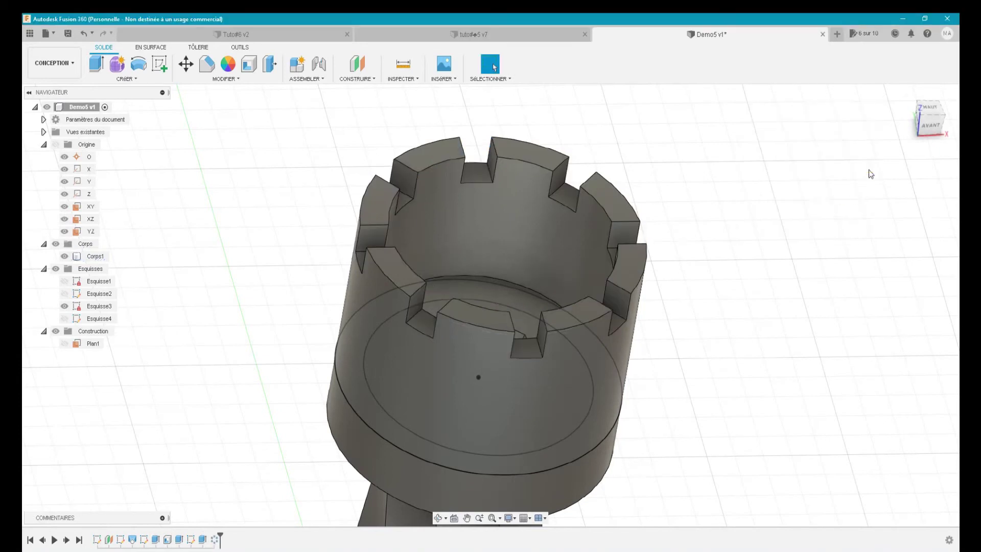
click(904, 92)
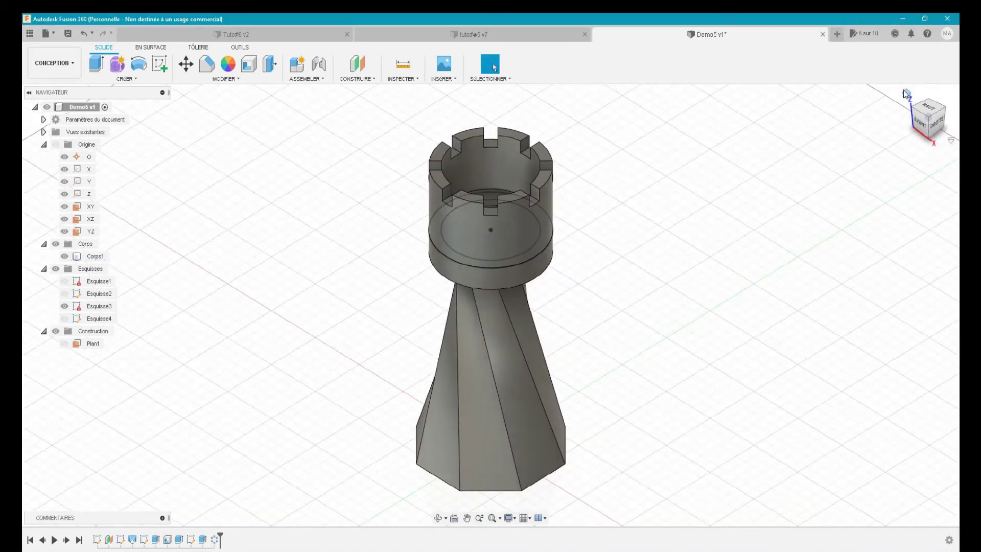
click(526, 28)
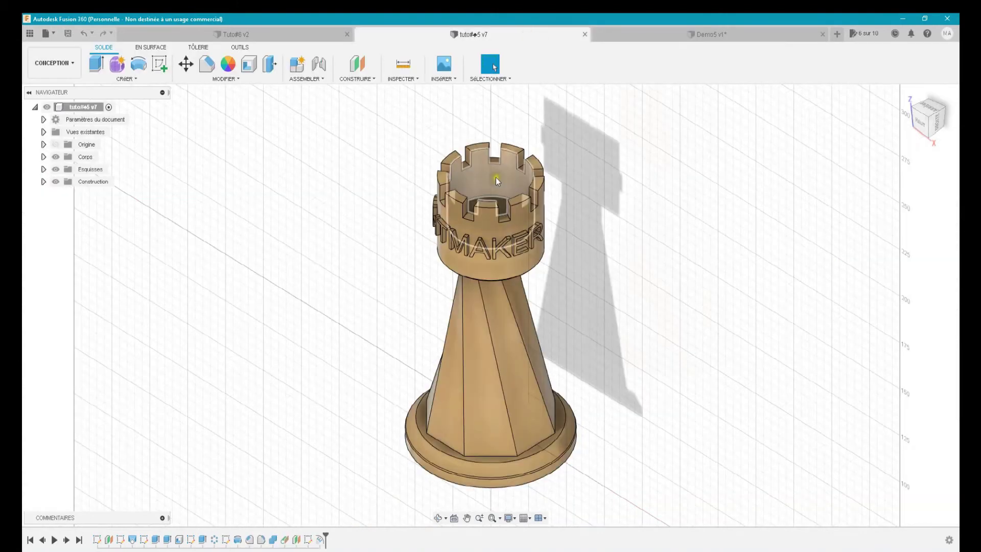
click(635, 43)
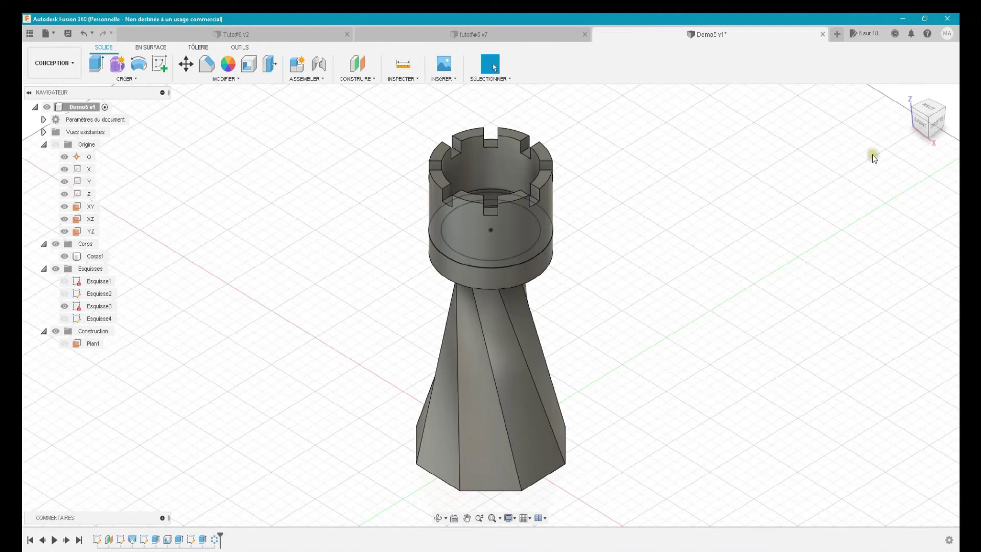
click(936, 123)
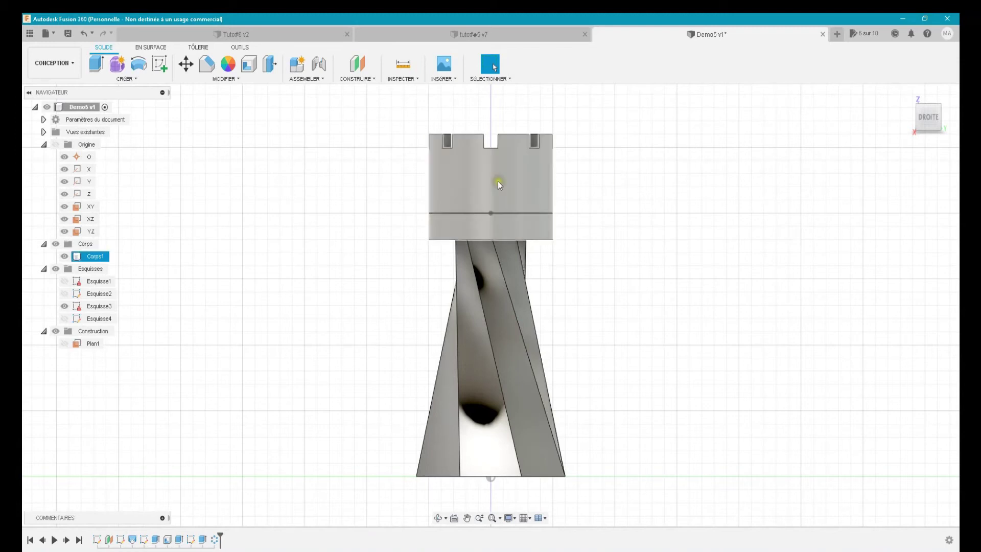
click(602, 175)
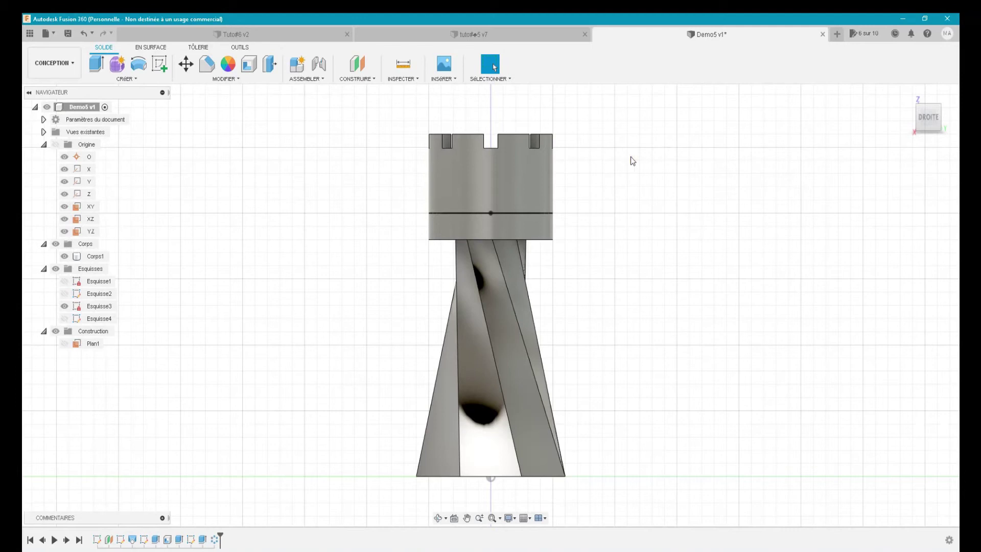
click(379, 180)
- Create tangent plane Plan2 on the rook head's cylindrical face
click(356, 79)
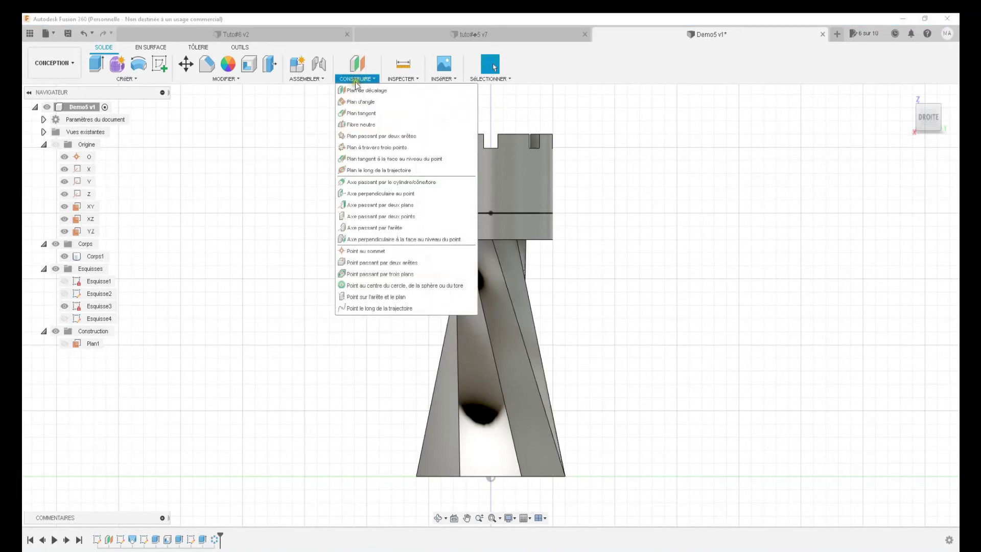
click(358, 113)
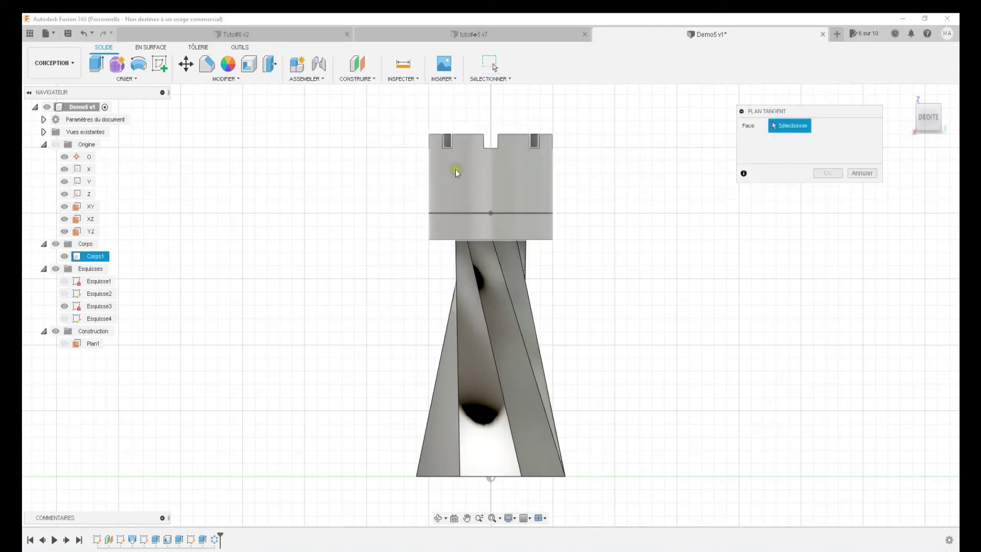
click(464, 170)
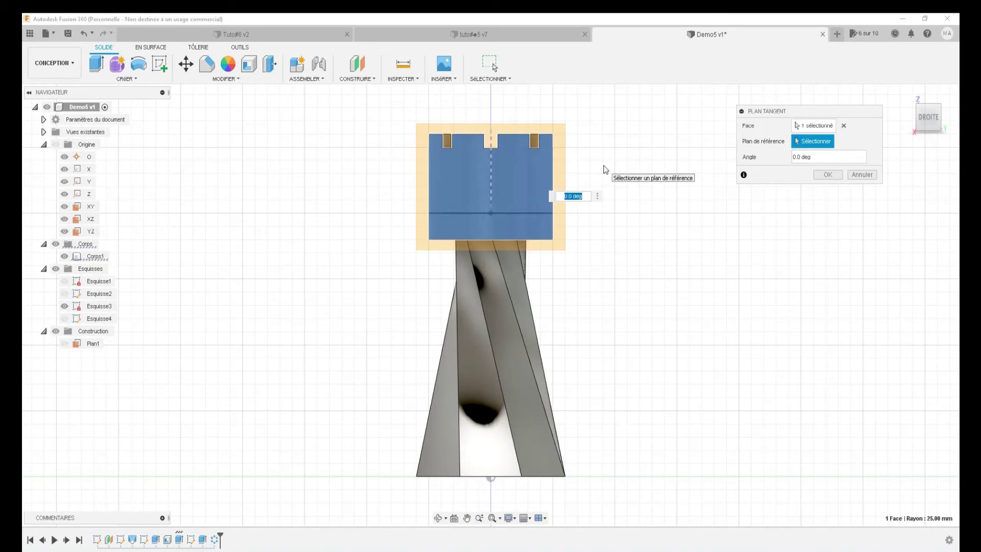
click(826, 175)
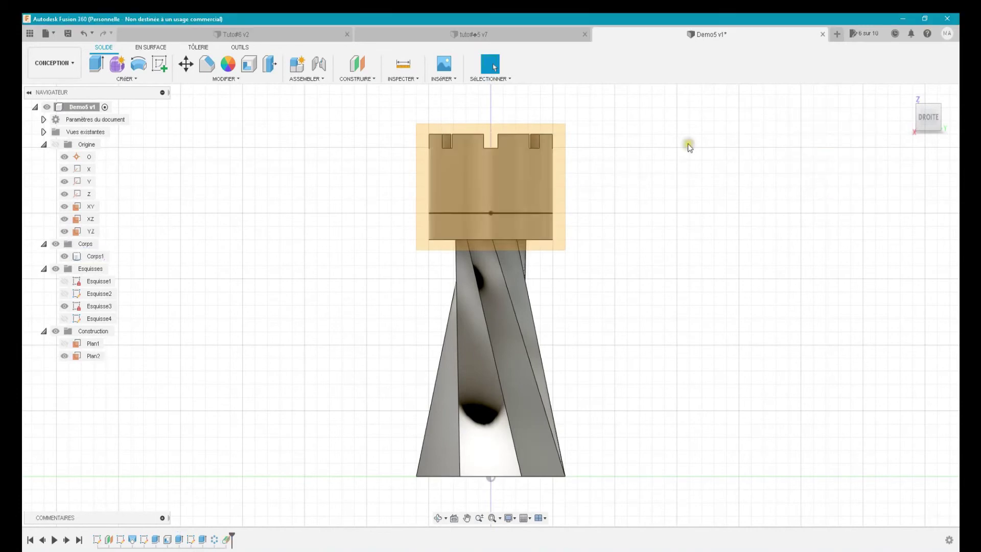
click(376, 79)
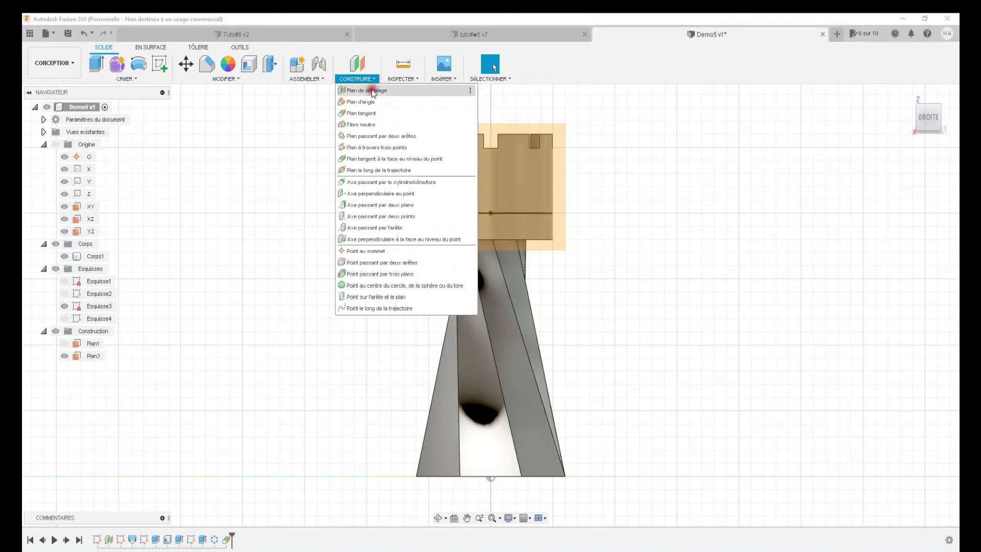
click(369, 90)
- Create offset plane Plan3 20 mm away from tangent plane Plan2
click(433, 155)
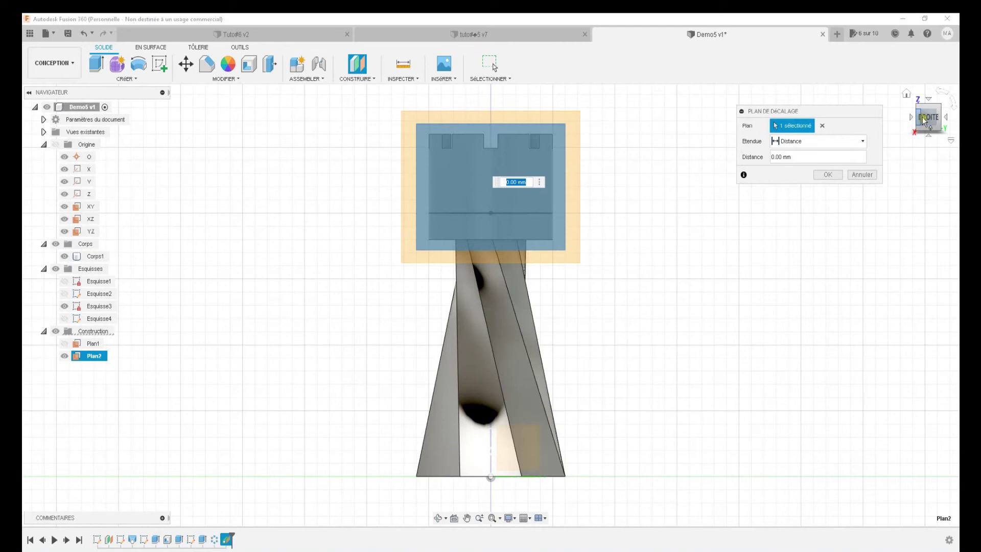
drag(927, 120, 927, 136)
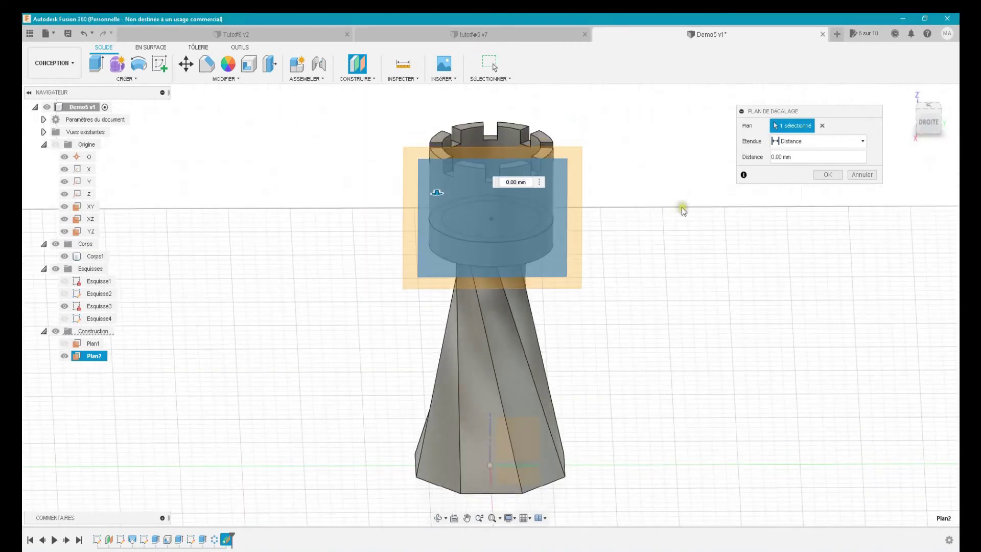
drag(433, 194, 433, 204)
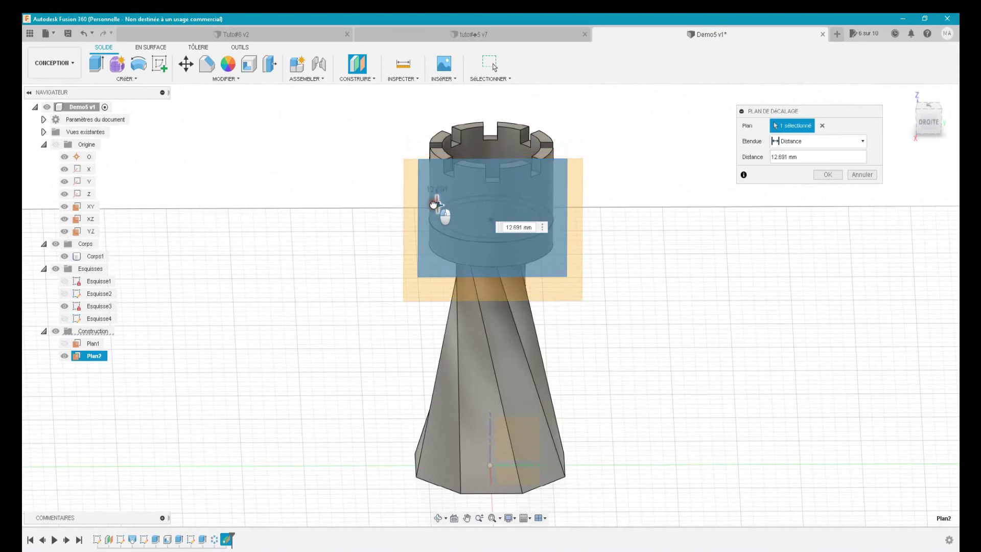
text(2)
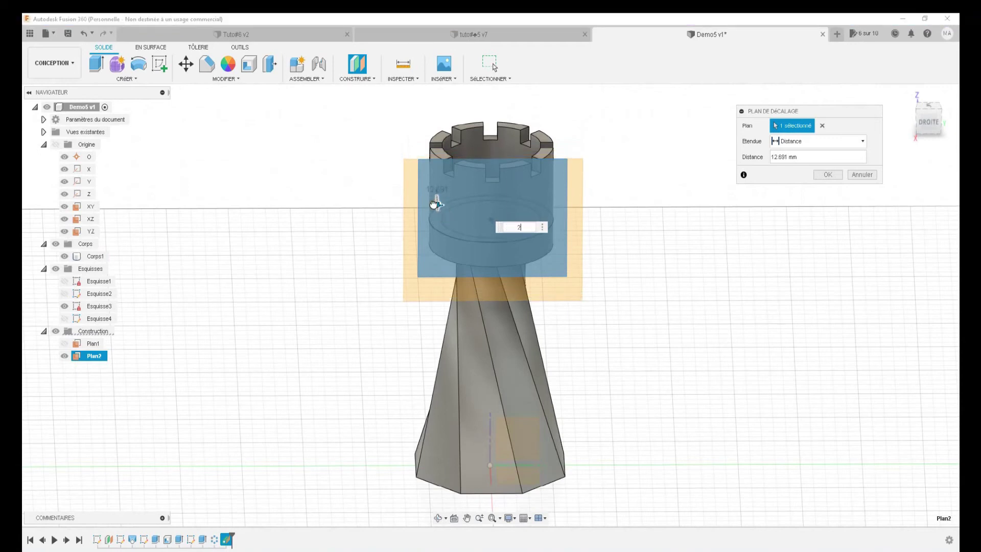
text(0)
key(Return)
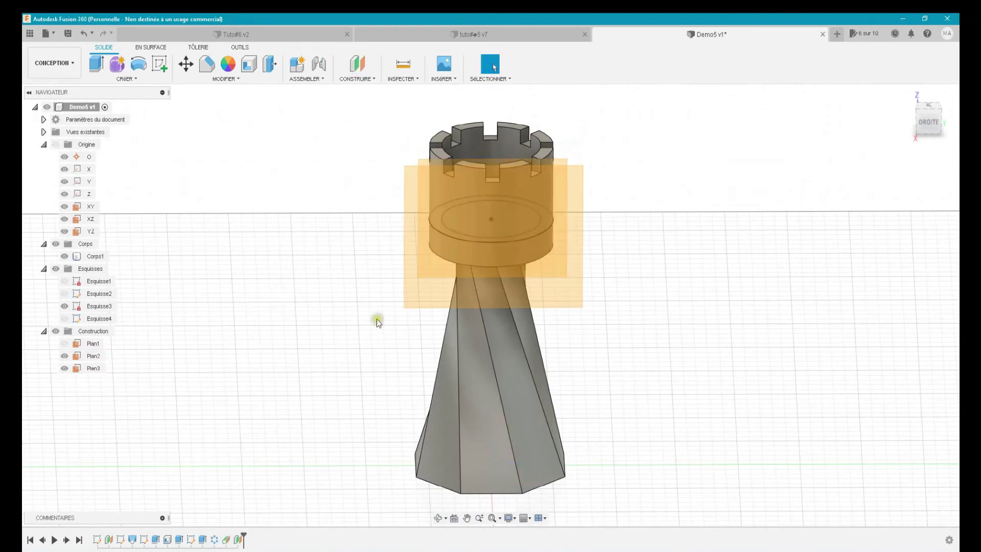
- Hide tangent plane Plan2 in the browser
click(422, 293)
click(349, 336)
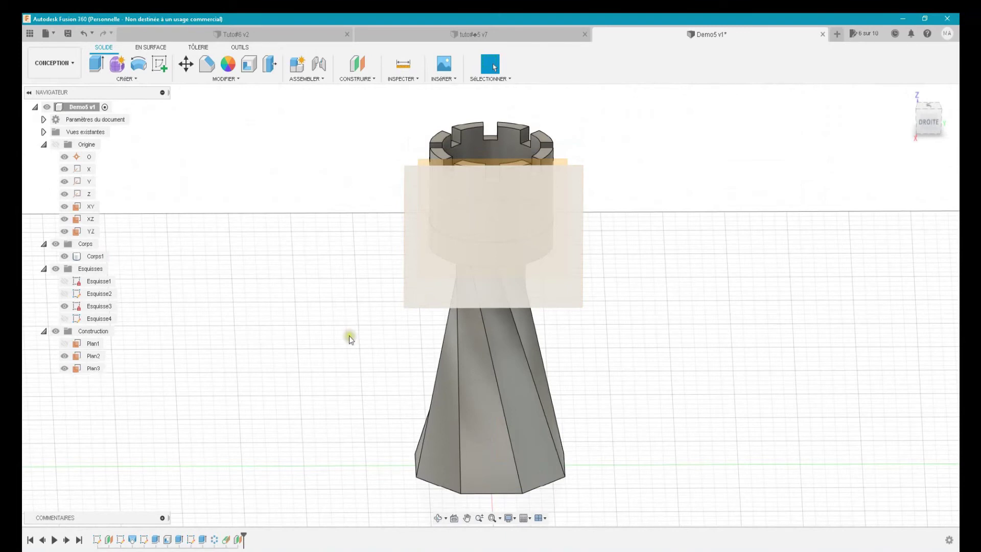
click(81, 355)
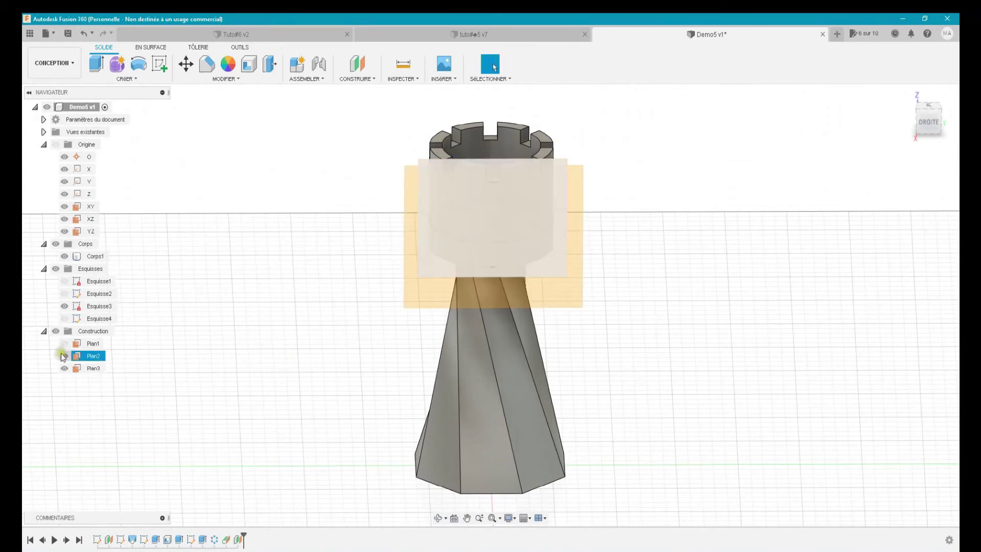
click(63, 354)
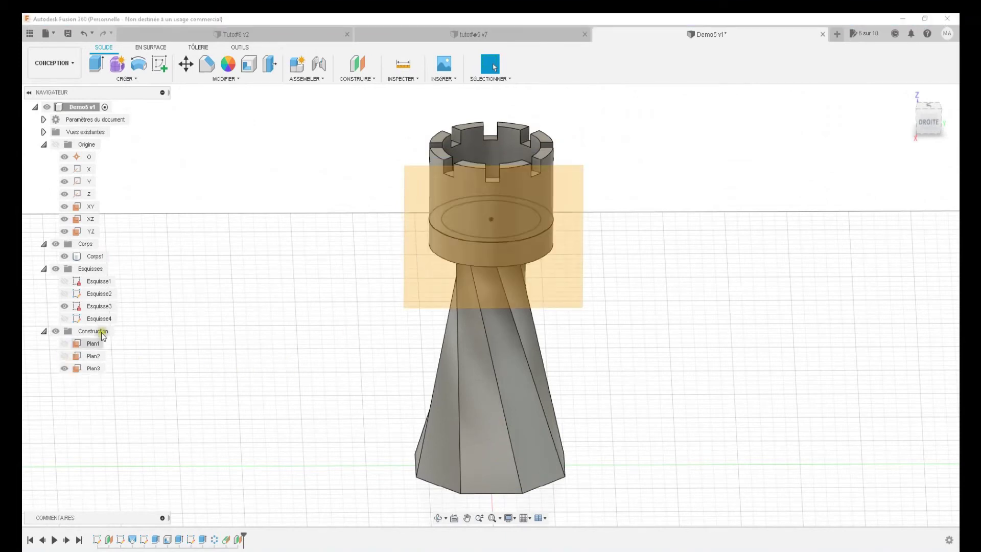
click(419, 268)
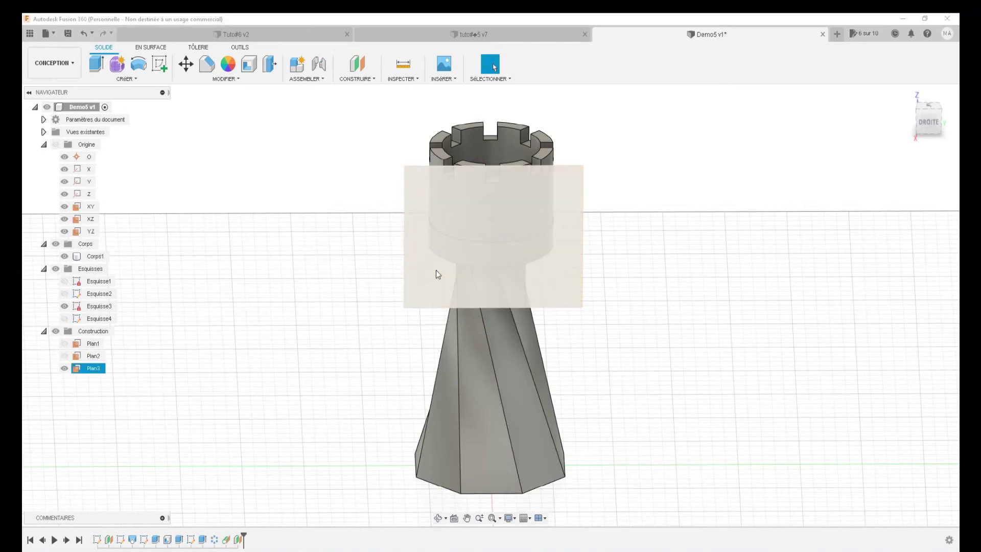
click(339, 241)
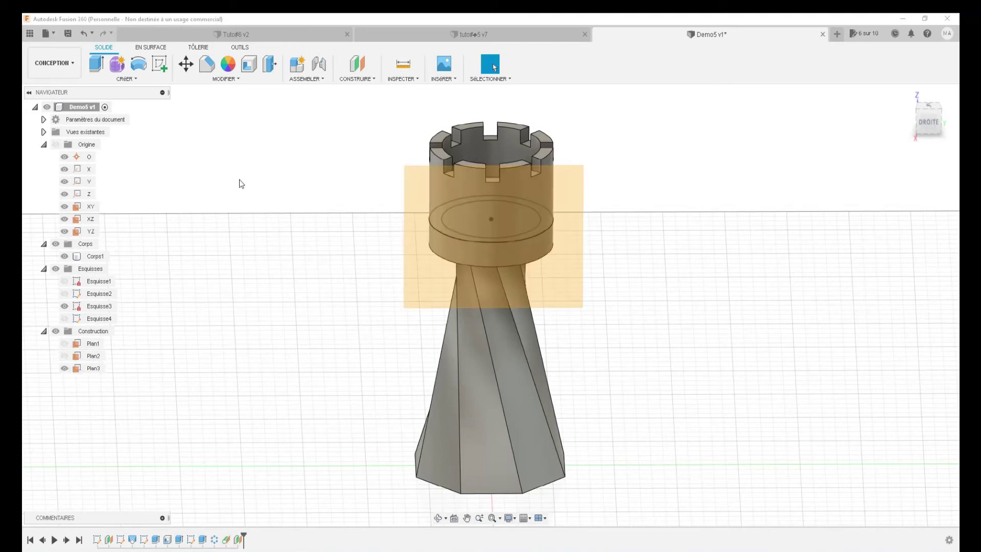
- Create a new sketch on Plan3 and view it face-on
click(159, 65)
click(416, 274)
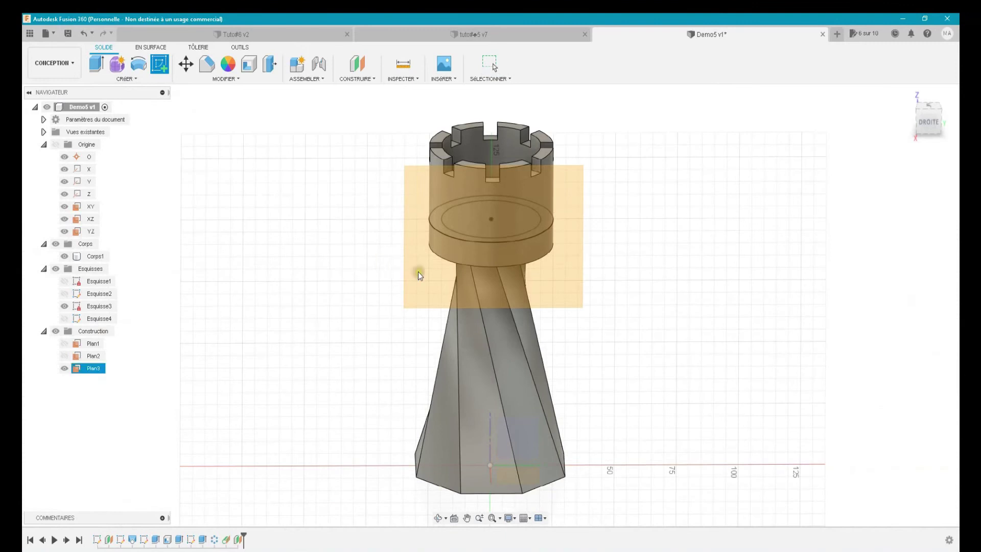
click(438, 281)
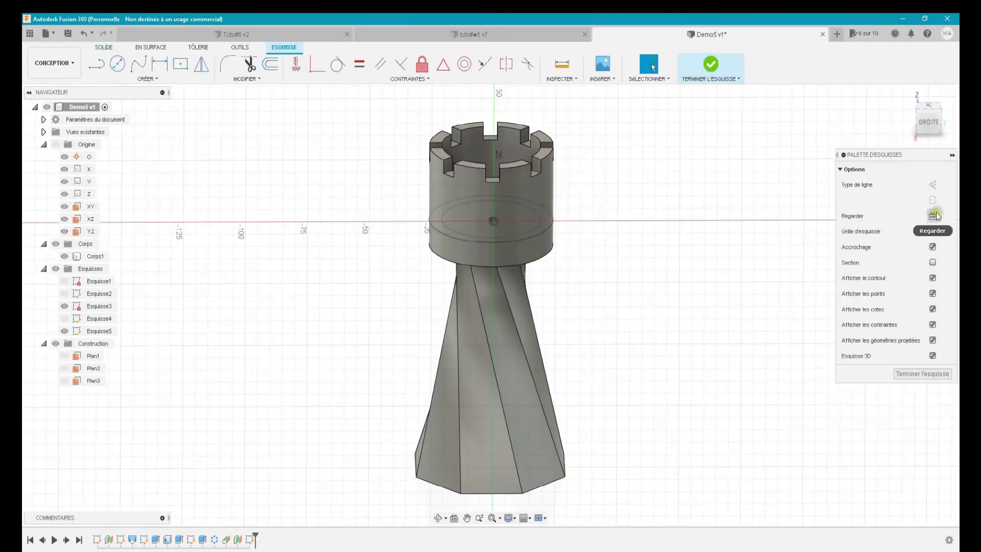
click(932, 215)
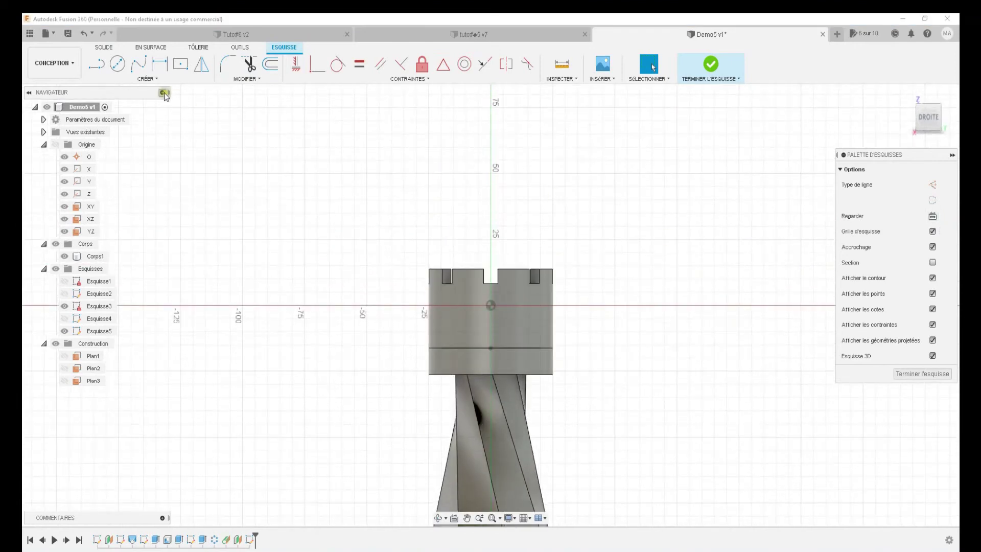
- Add the text 'LIGHTMAKER' (Arial, 10 mm) in a frame across the rook head
click(153, 79)
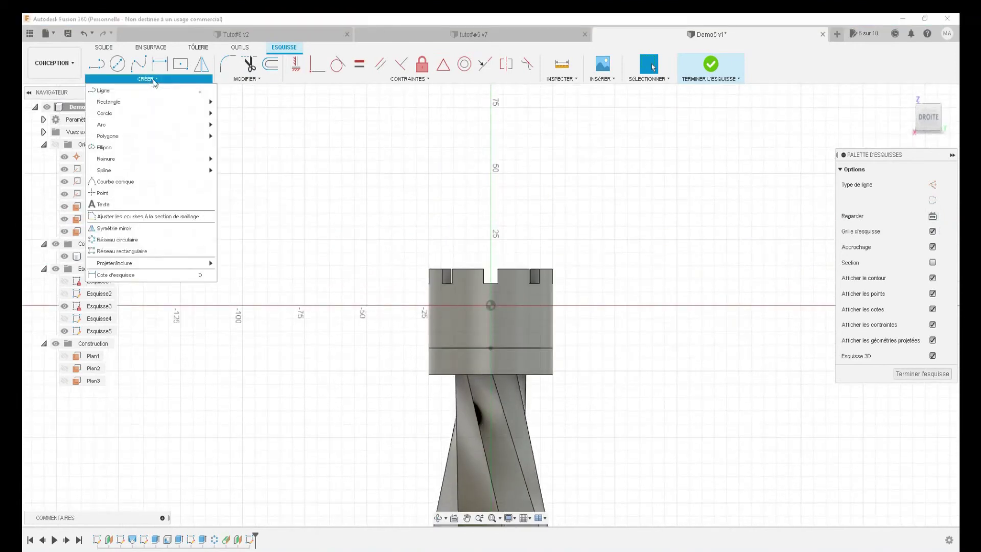
click(148, 205)
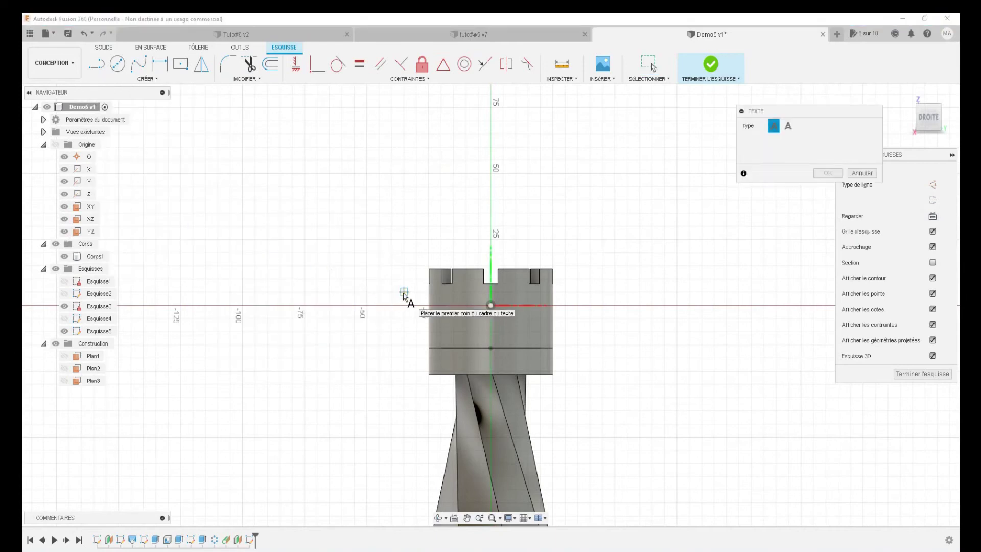
click(404, 293)
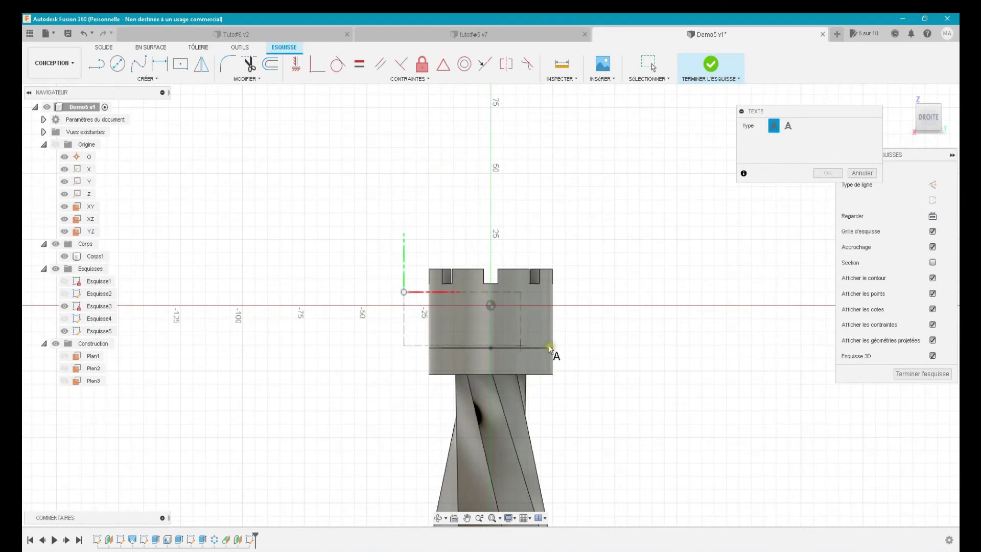
click(602, 331)
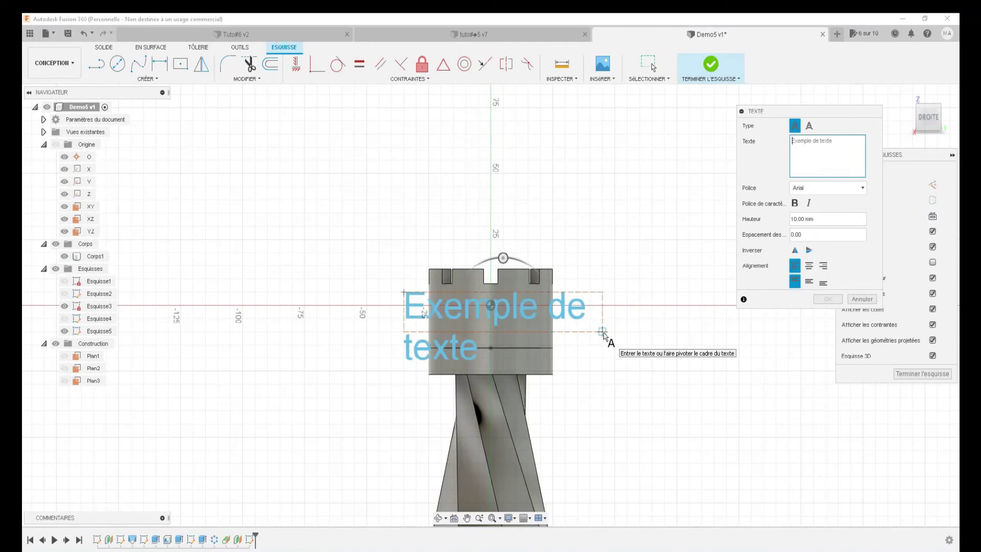
click(832, 141)
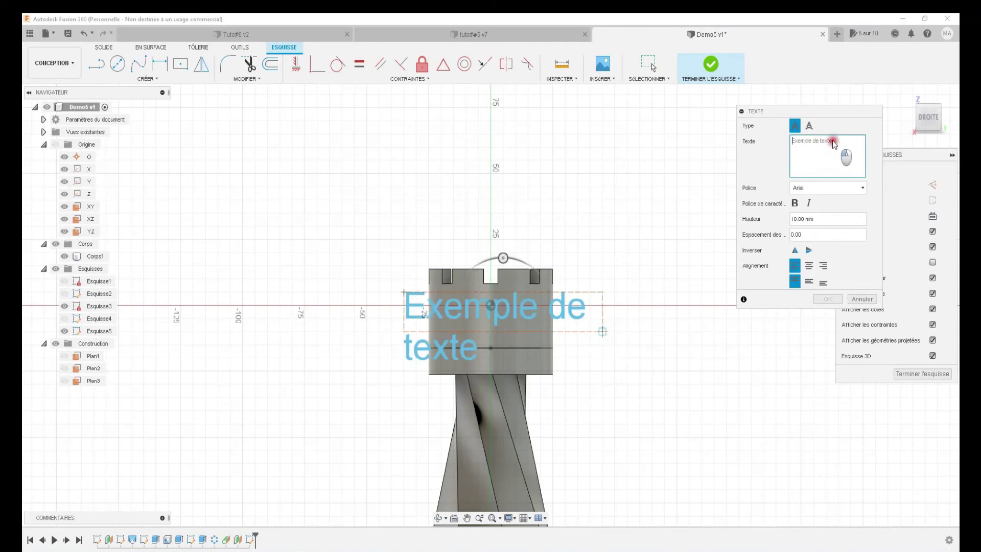
text(LIGHTMAKER)
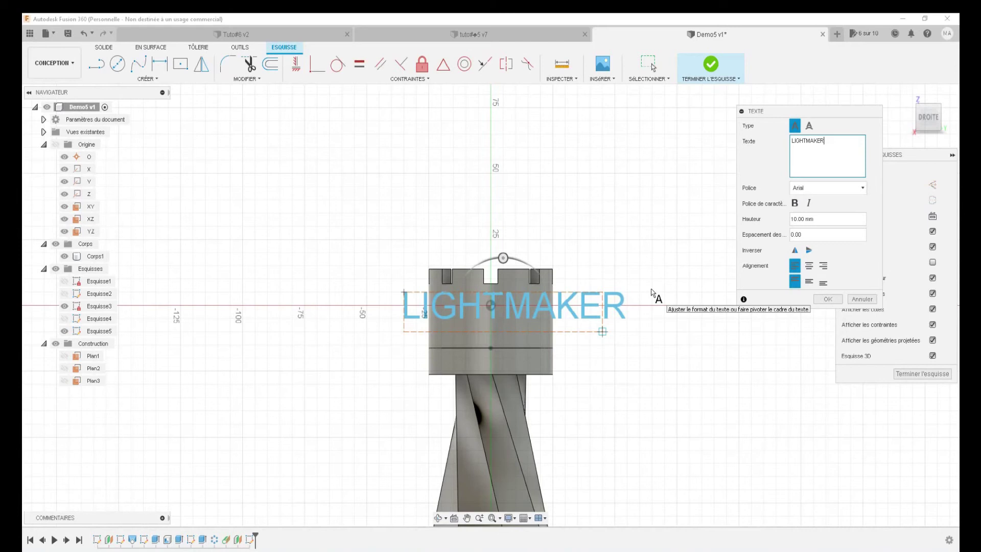
click(822, 300)
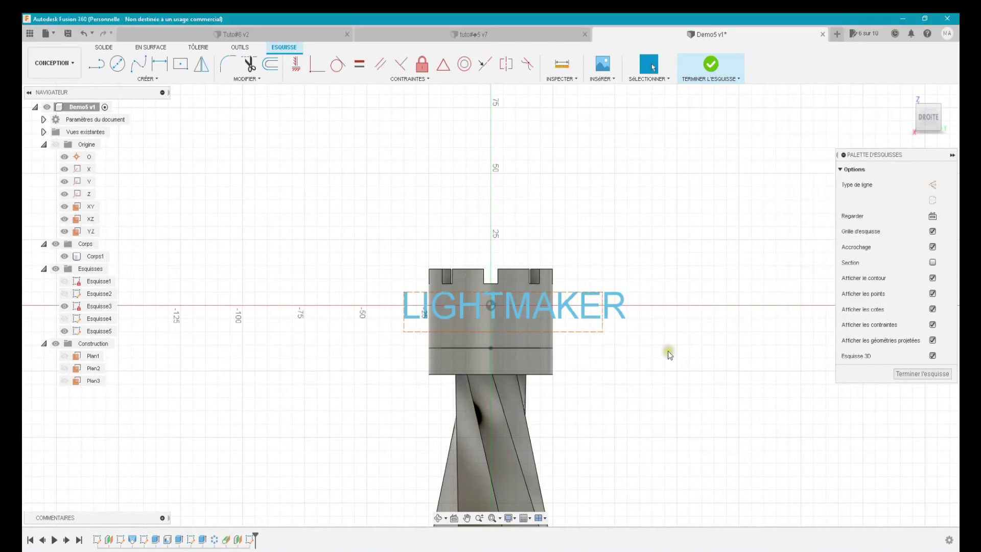
- Shift LIGHTMAKER left to centre it on the head, then finish Esquisse5
click(570, 312)
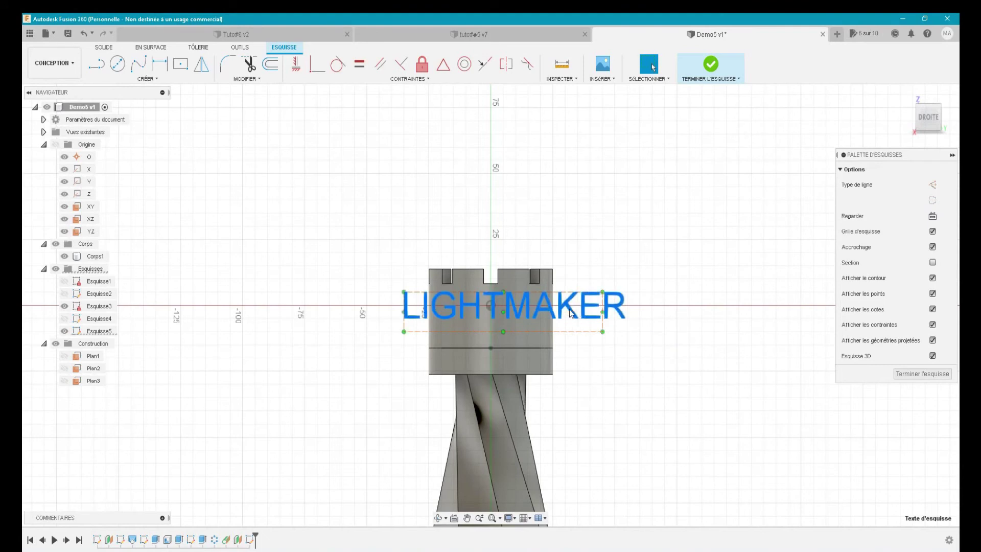
drag(502, 314, 482, 312)
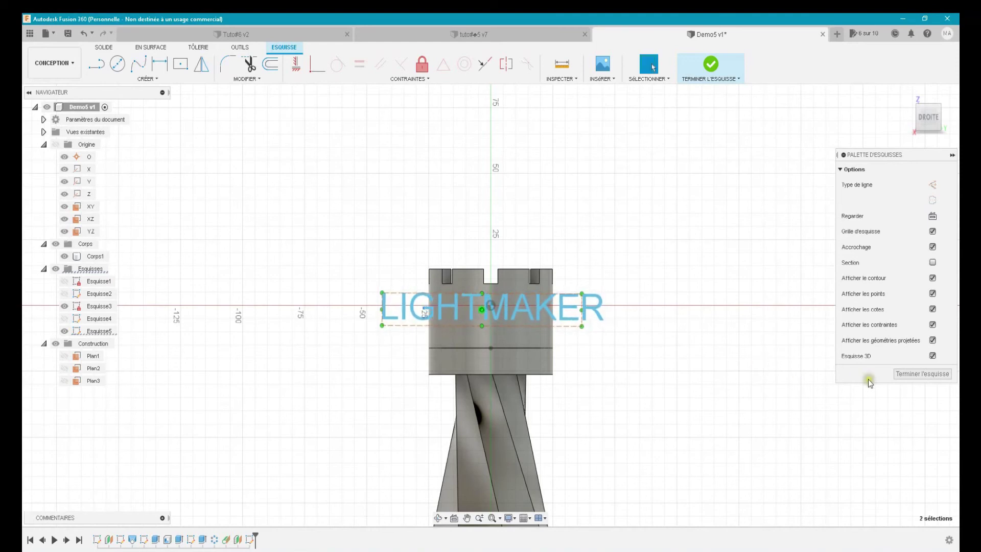
click(903, 374)
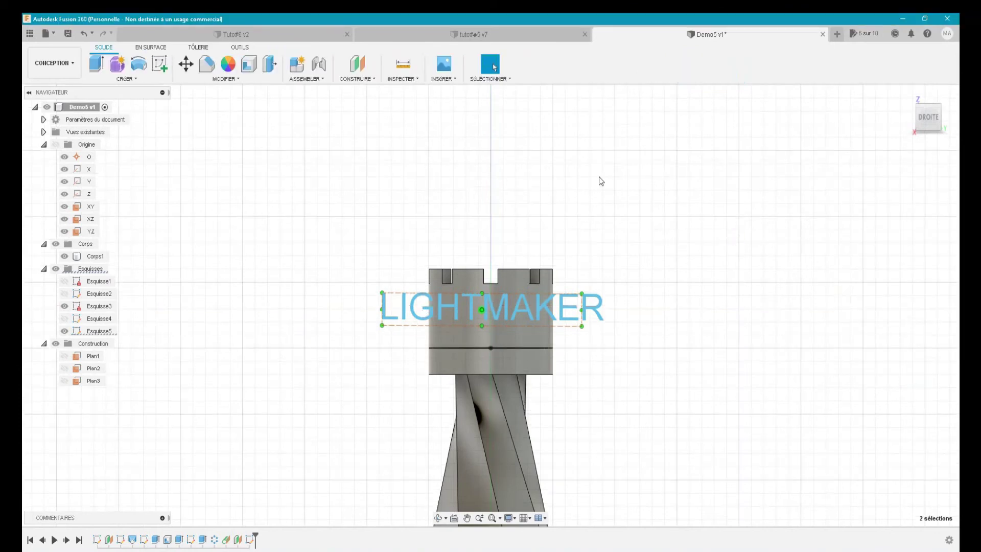
- Emboss the LIGHTMAKER sketch text 2 mm deep onto the rook head's curved face
click(162, 80)
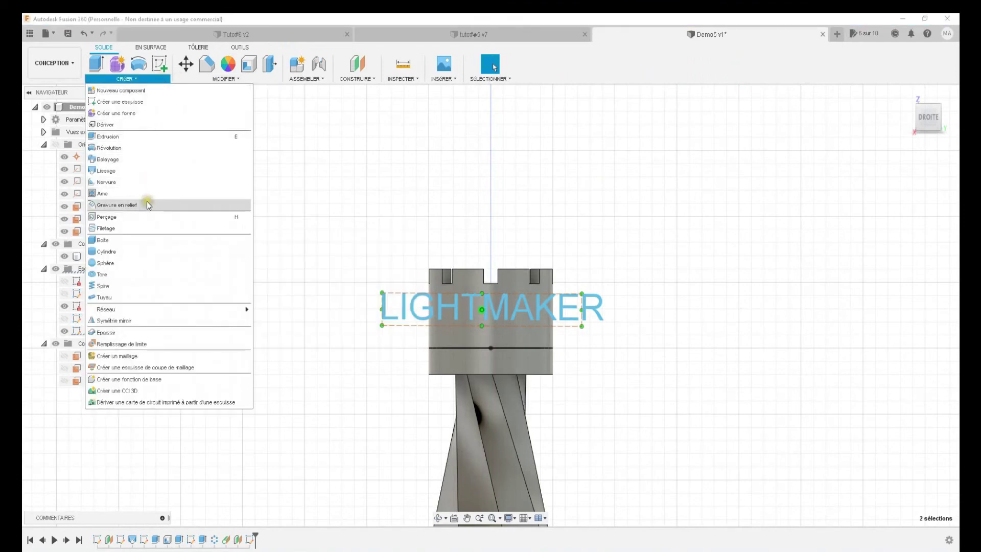
click(146, 206)
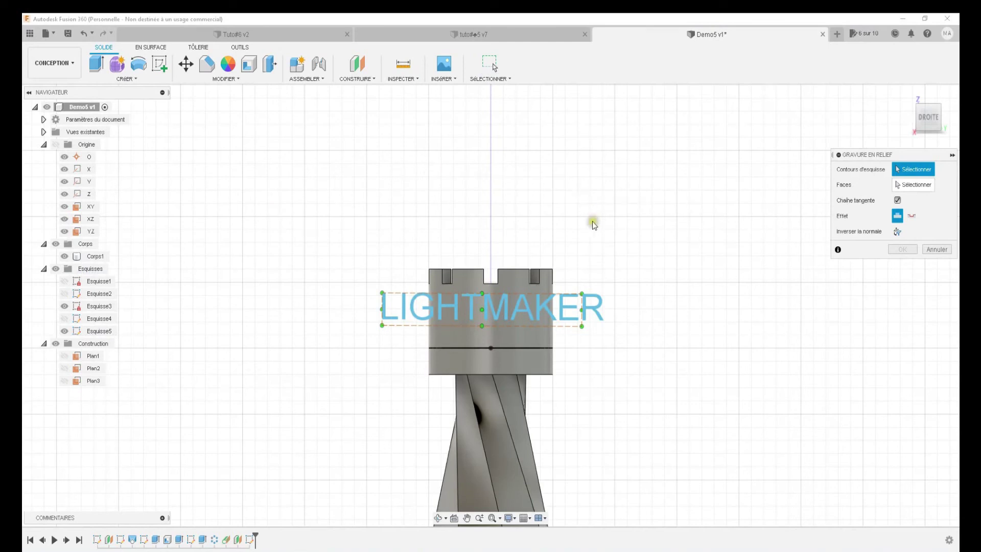
click(581, 311)
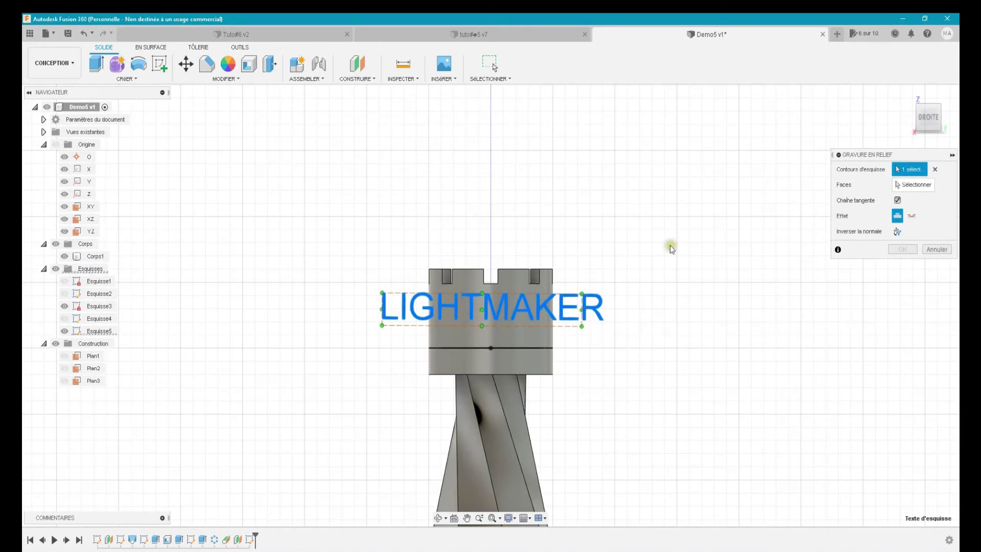
click(913, 185)
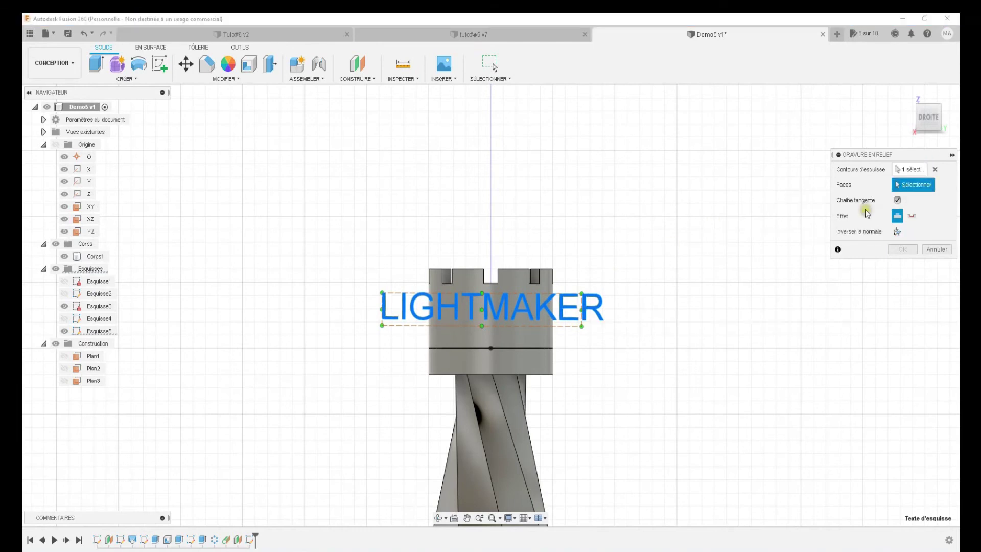
click(535, 339)
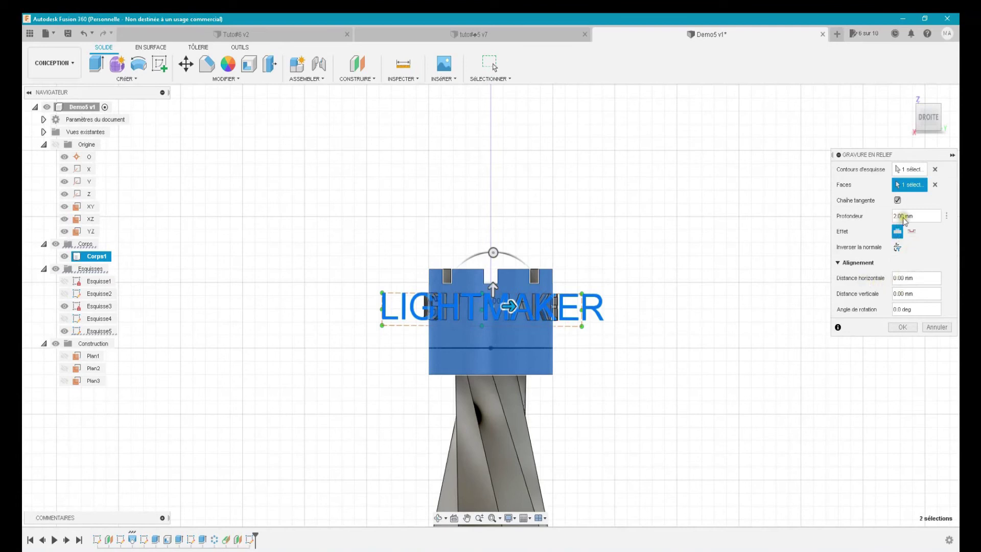
click(895, 327)
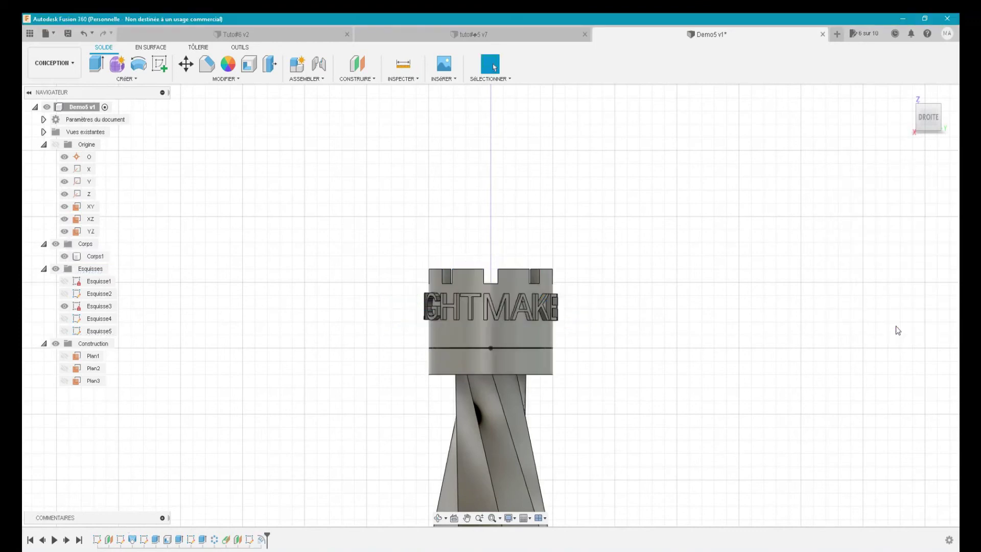
click(439, 519)
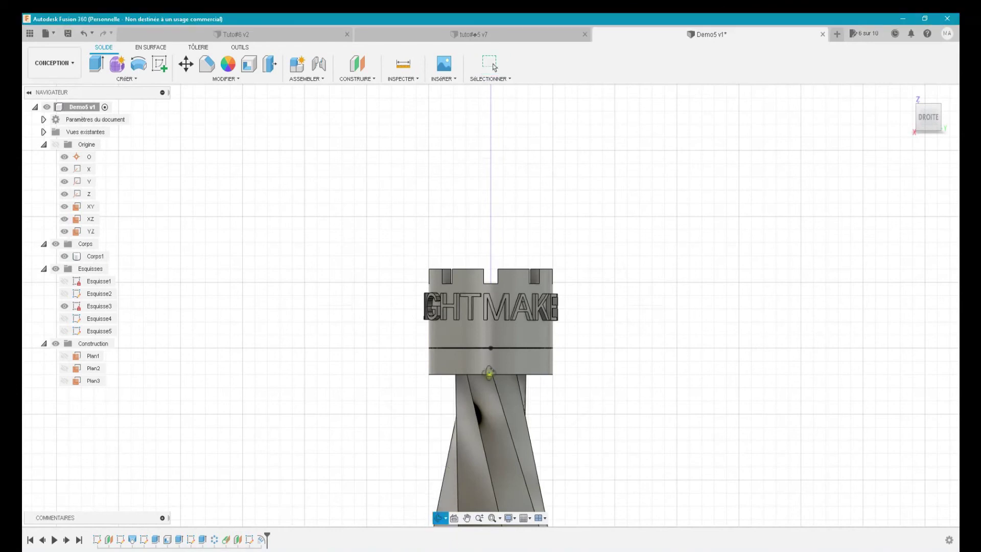
mouse_move(489, 372)
mouse_down()
mouse_move(470, 380)
mouse_move(494, 373)
mouse_up()
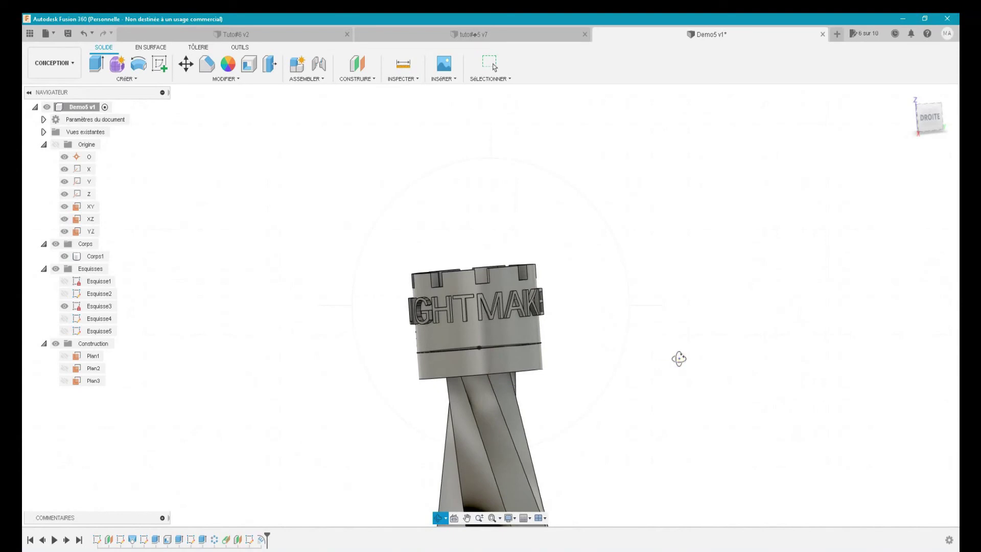
mouse_move(927, 117)
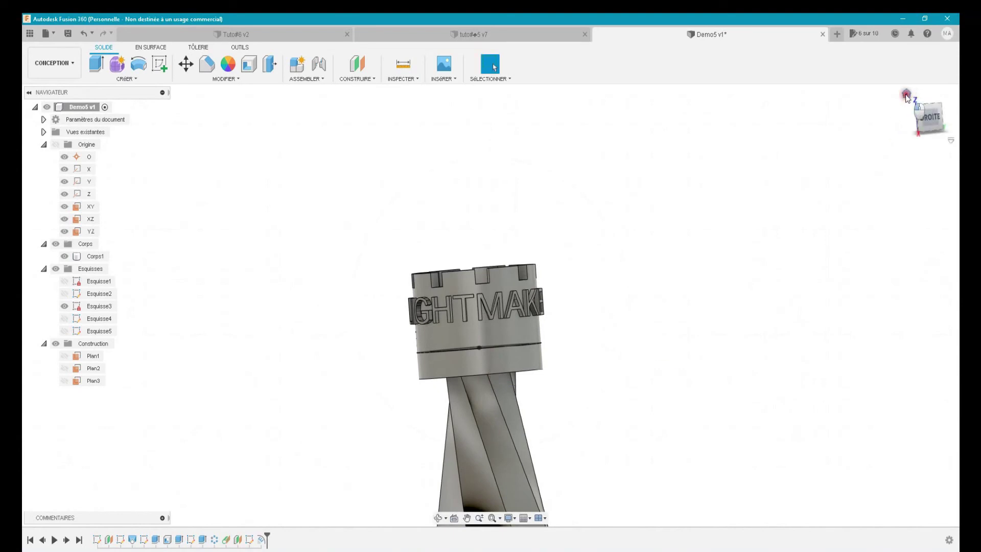
click(906, 96)
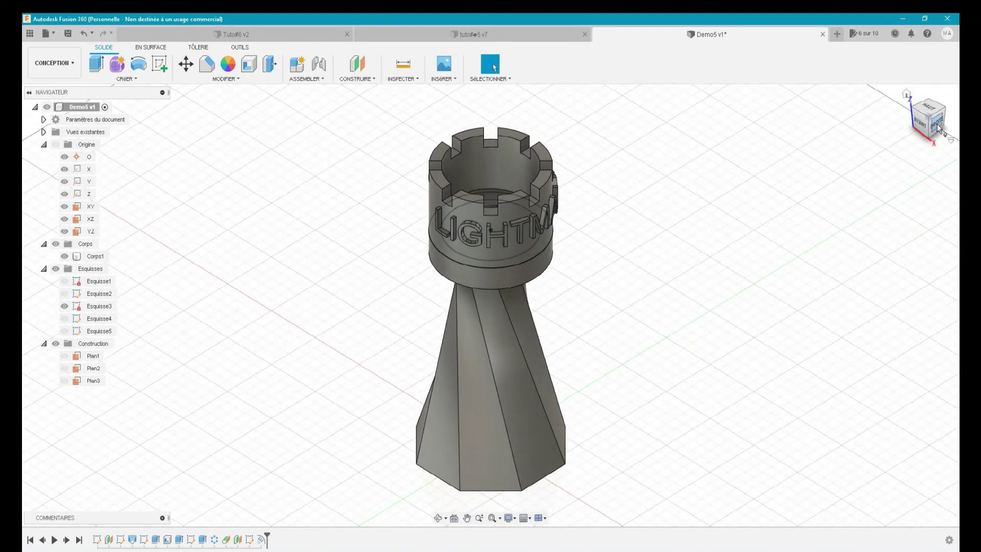
click(935, 122)
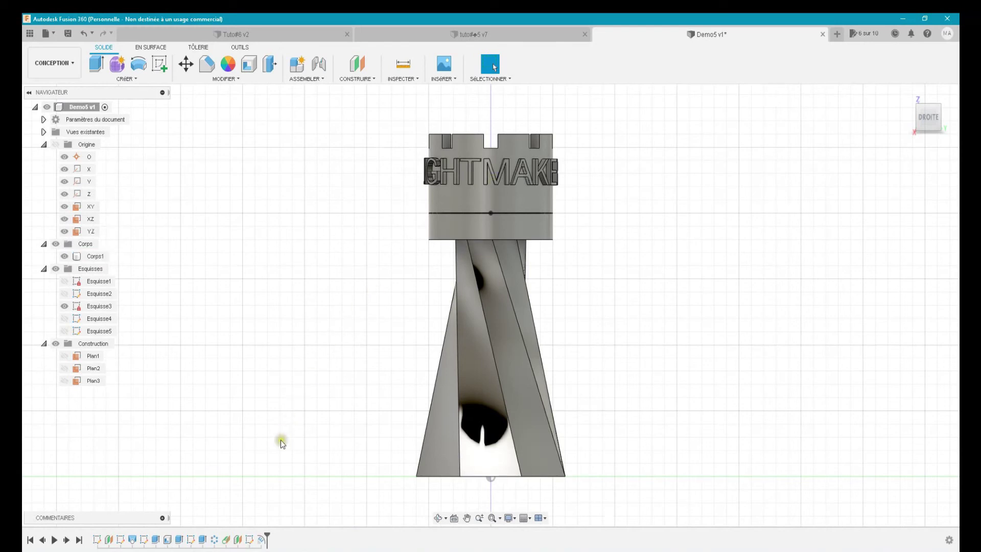
- Edit the LIGHTMAKER text sketch and nudge the lettering slightly lower on the head
double_click(249, 540)
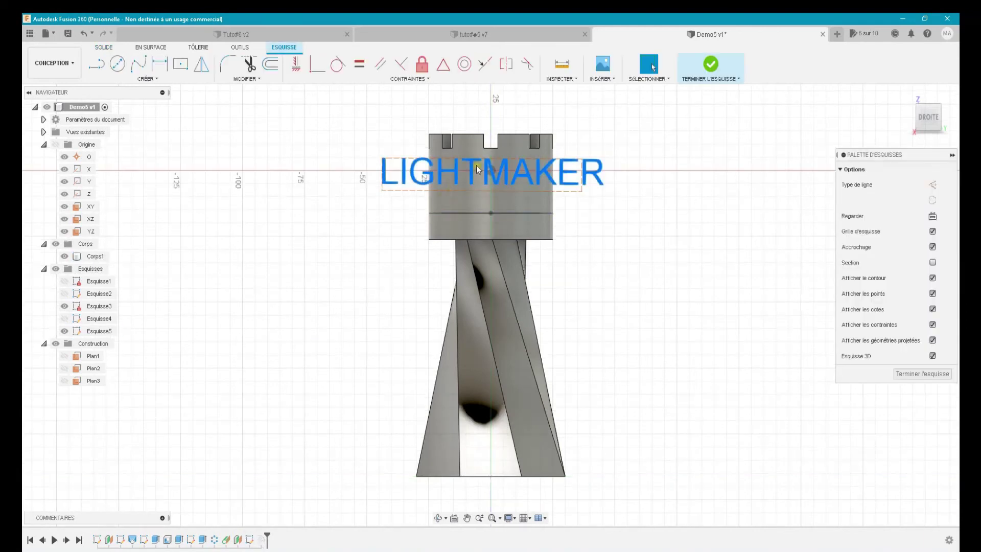
drag(477, 170, 480, 182)
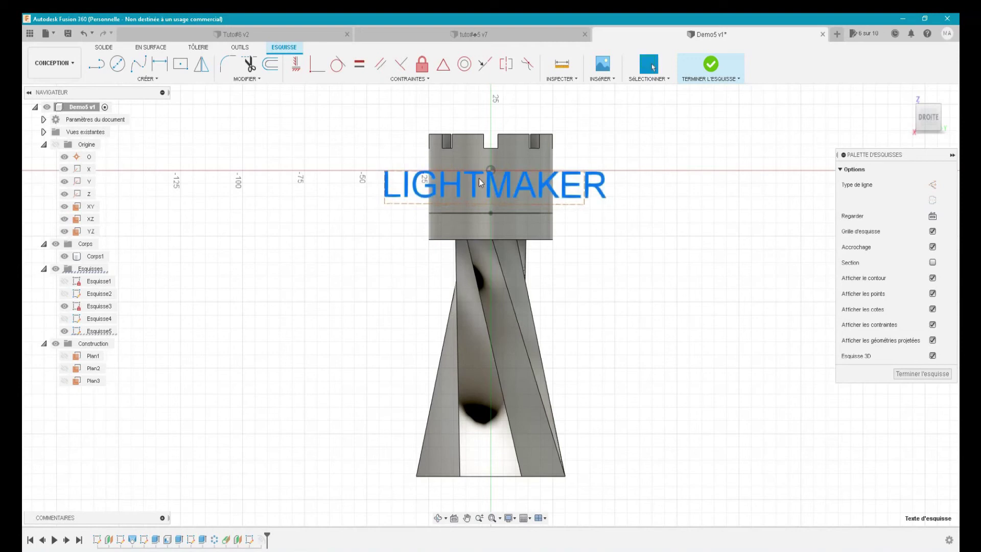
click(903, 375)
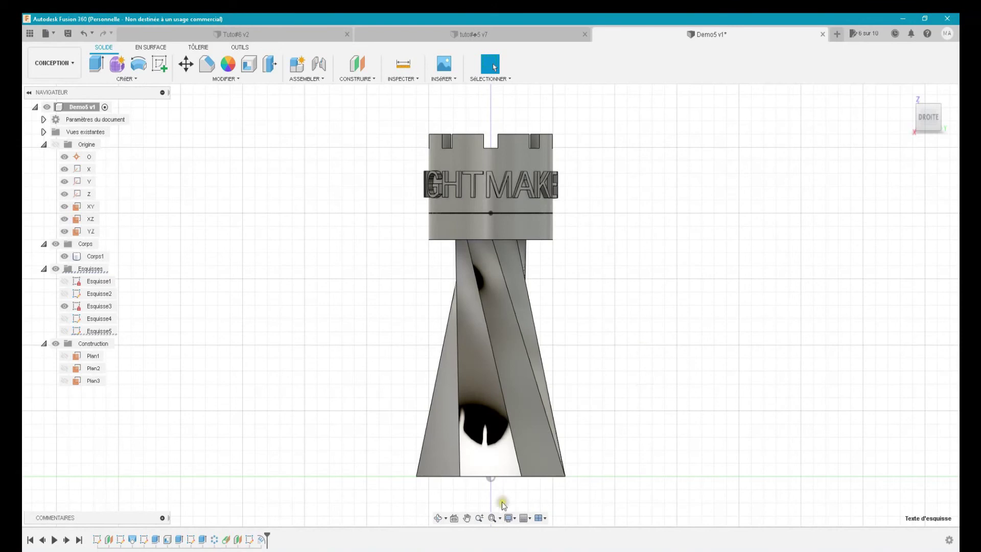
- Bring the shaft's lower end into view and start sketch Esquisse6 on the side plane
scroll(500, 494, up, 2)
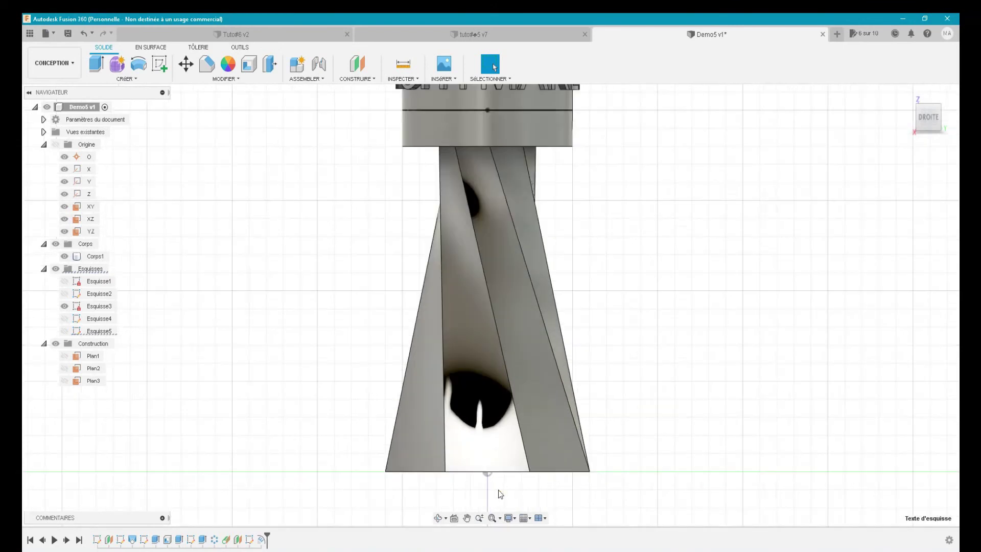
scroll(500, 493, up, 1)
click(467, 518)
mouse_move(486, 438)
mouse_down()
mouse_move(487, 354)
mouse_move(475, 327)
mouse_up()
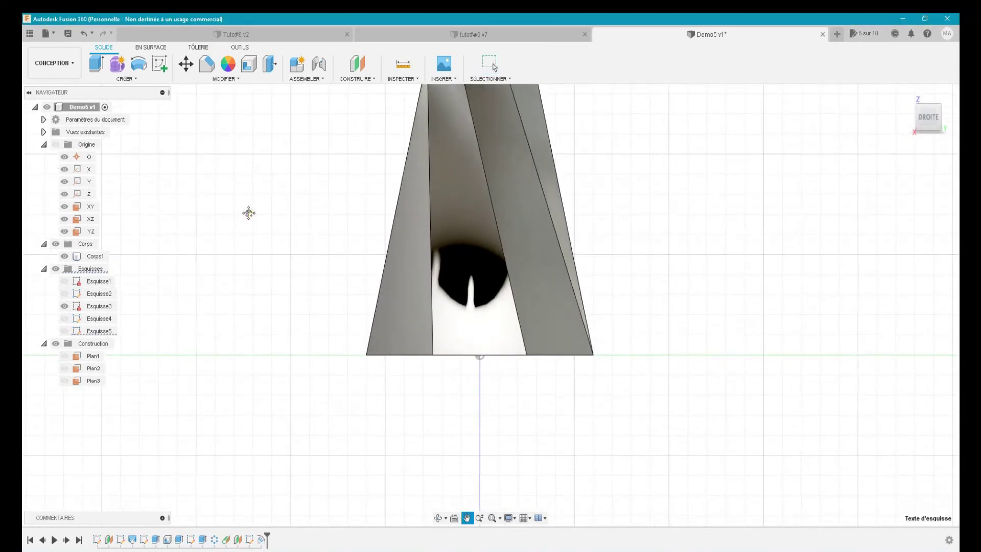
click(161, 67)
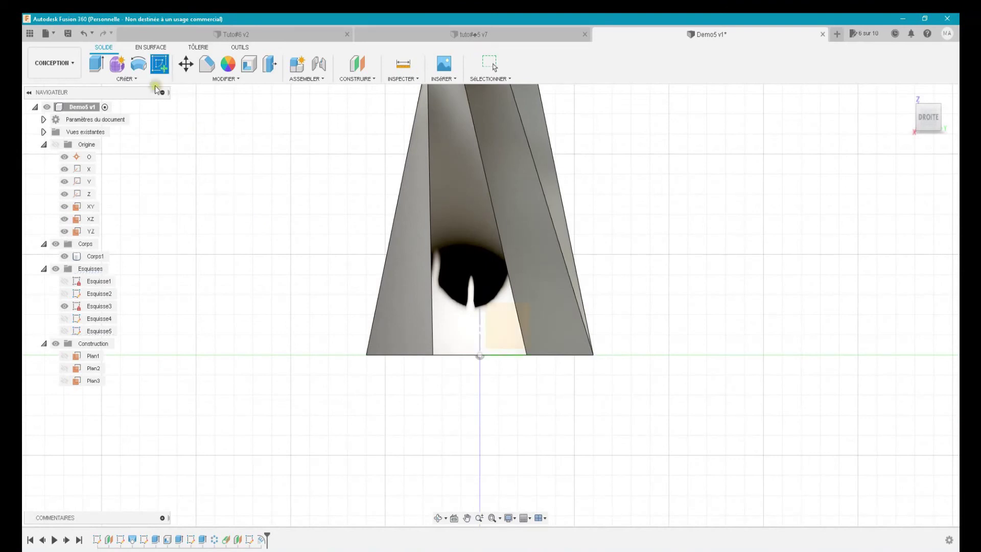
click(451, 381)
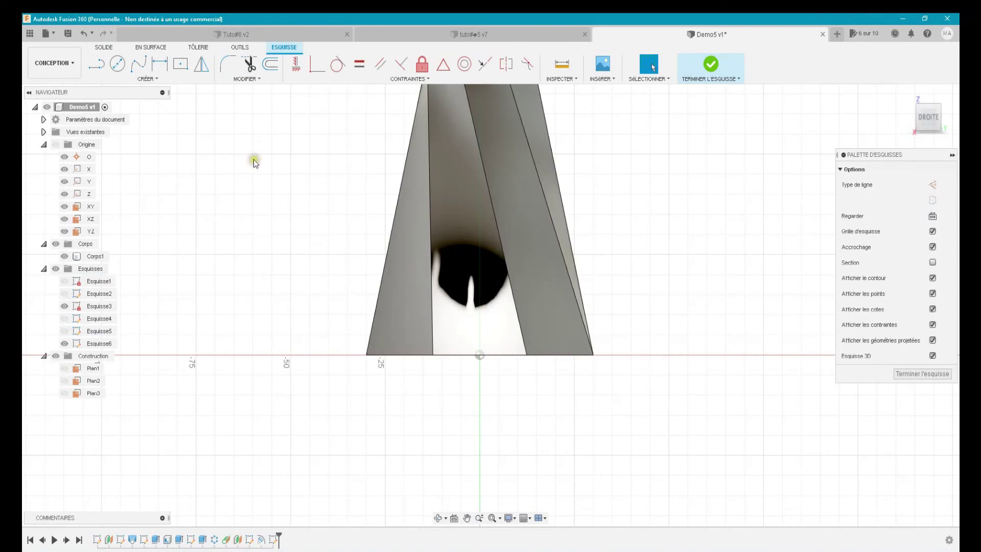
- Draw a closed chamfered base half-profile from the origin, 35 mm out and back to the axis
click(97, 64)
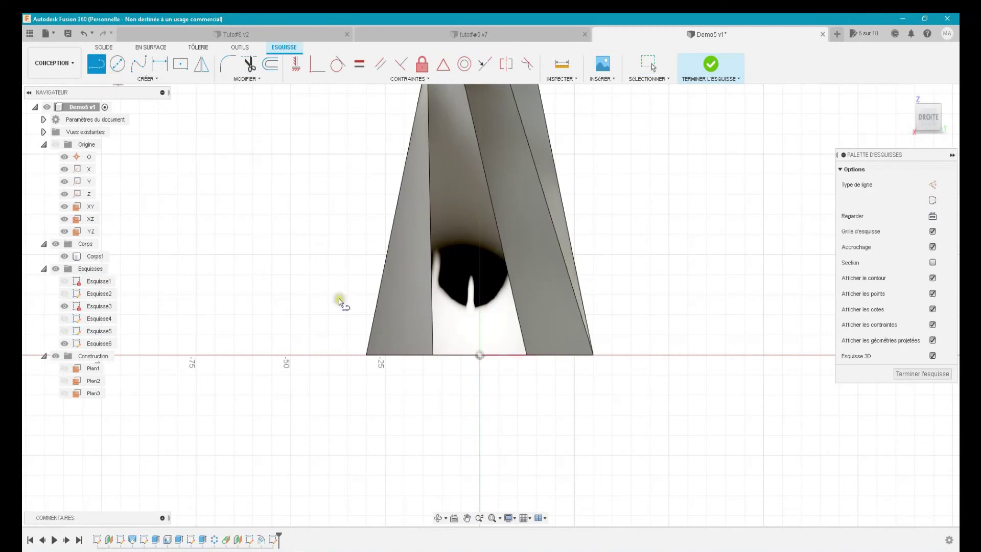
click(478, 355)
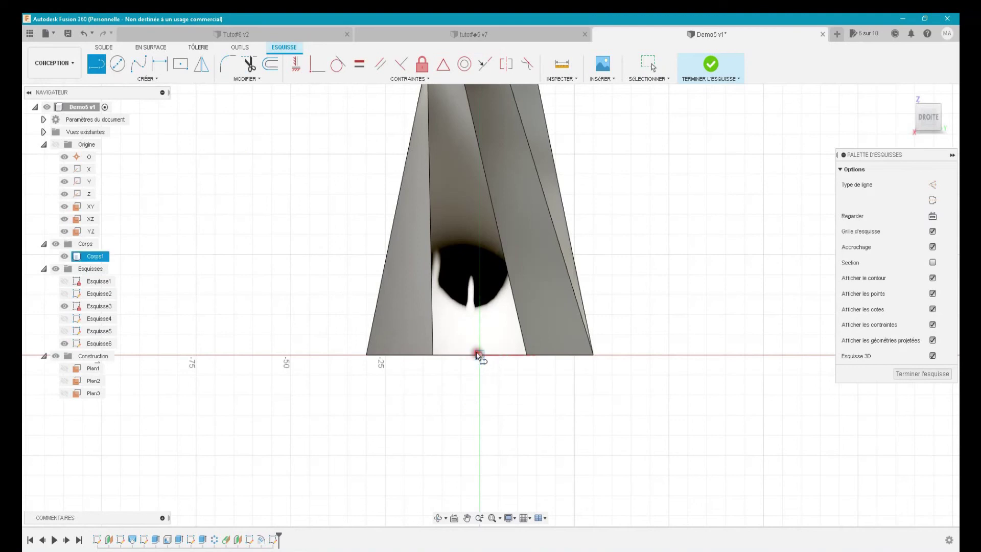
click(611, 355)
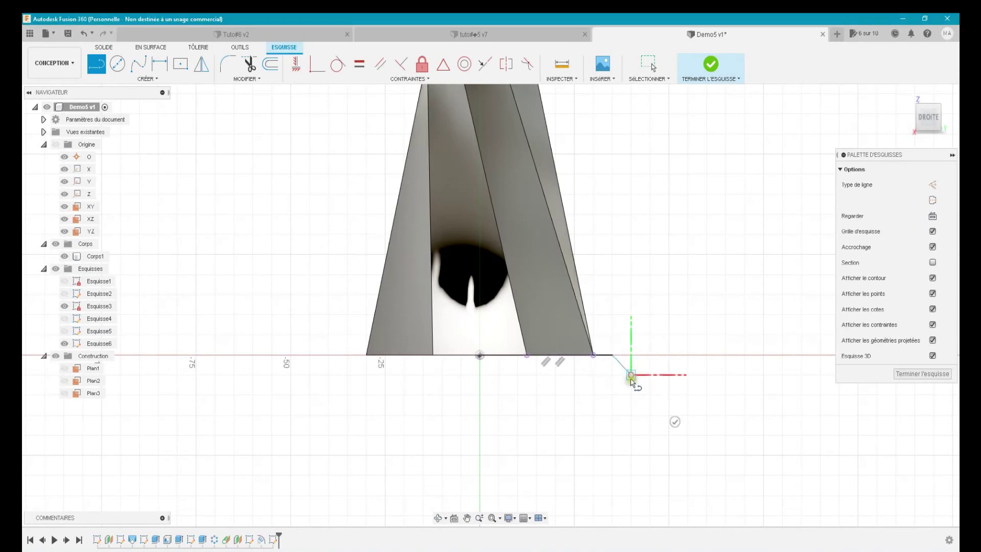
click(631, 394)
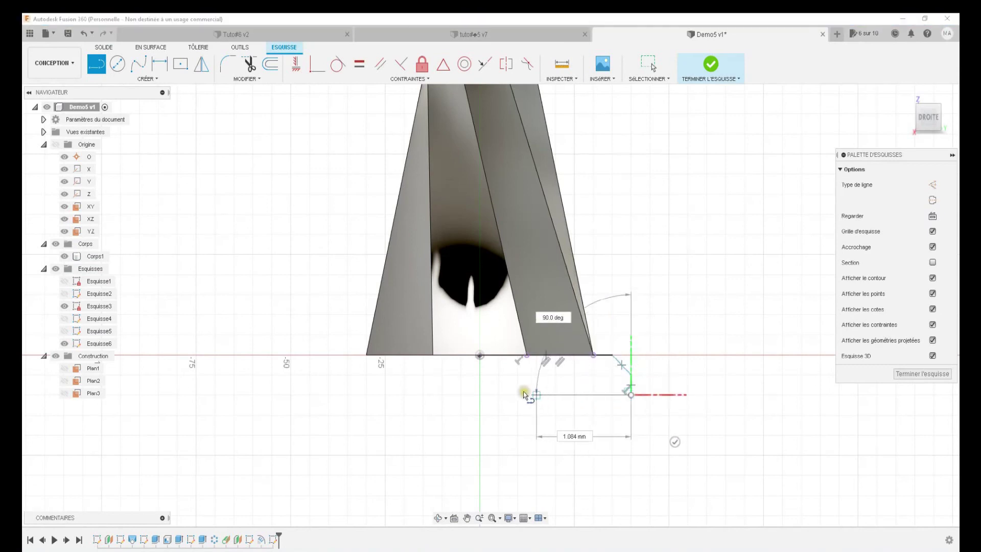
click(480, 395)
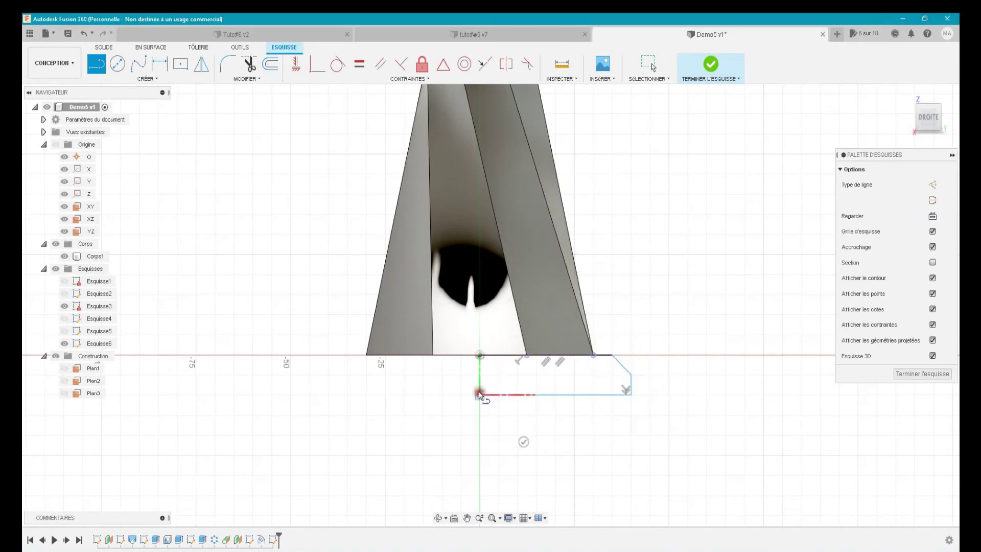
click(481, 355)
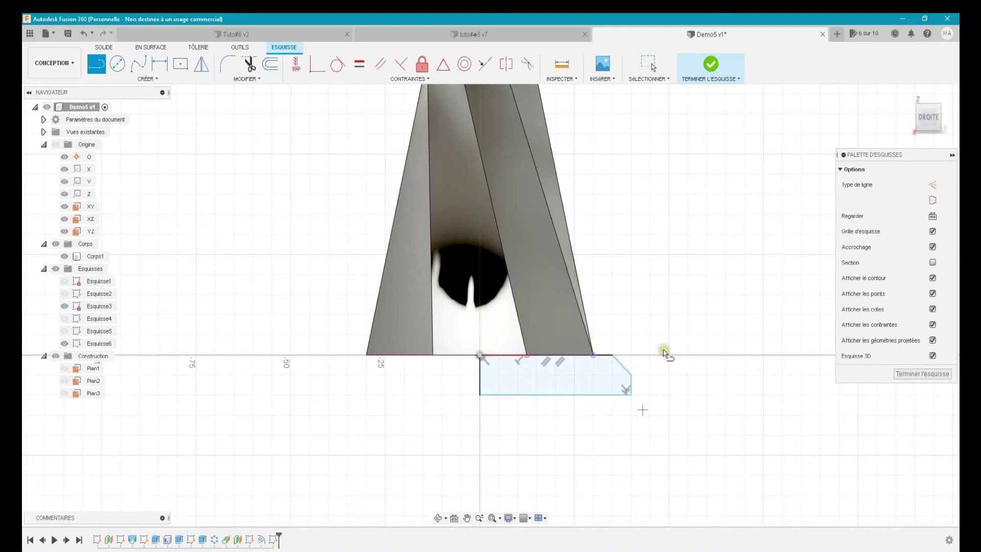
click(649, 64)
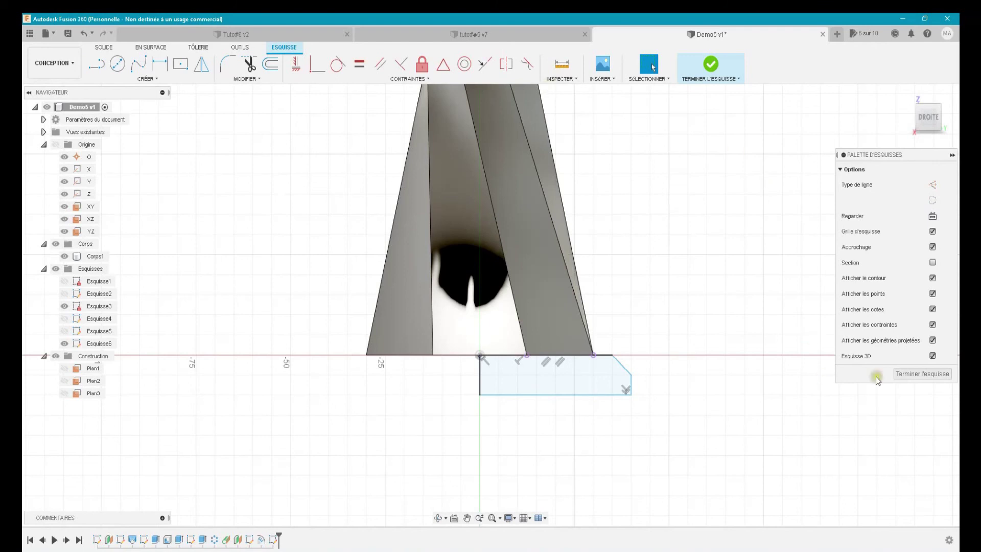
- Revolve the base profile around the central axis to form the chamfered base disc
click(909, 376)
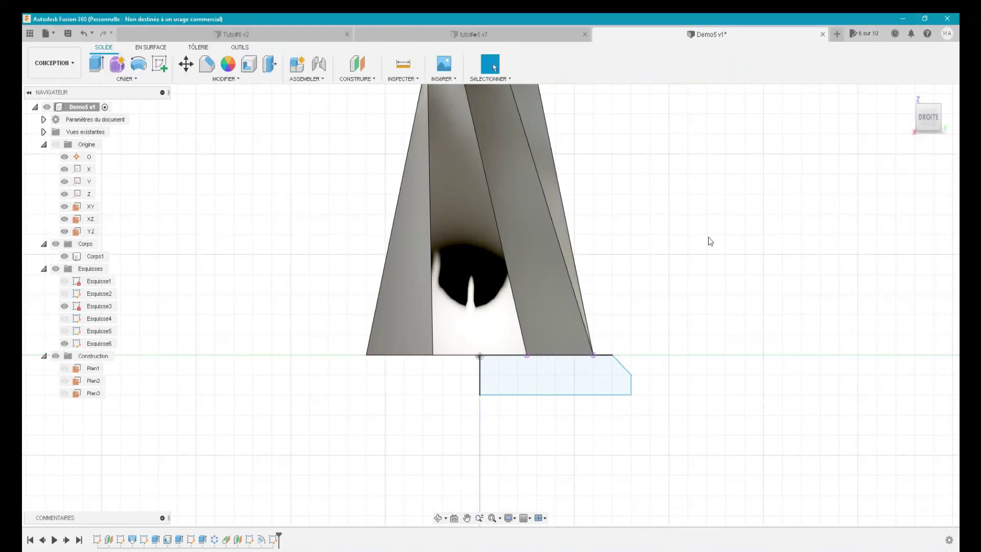
click(139, 64)
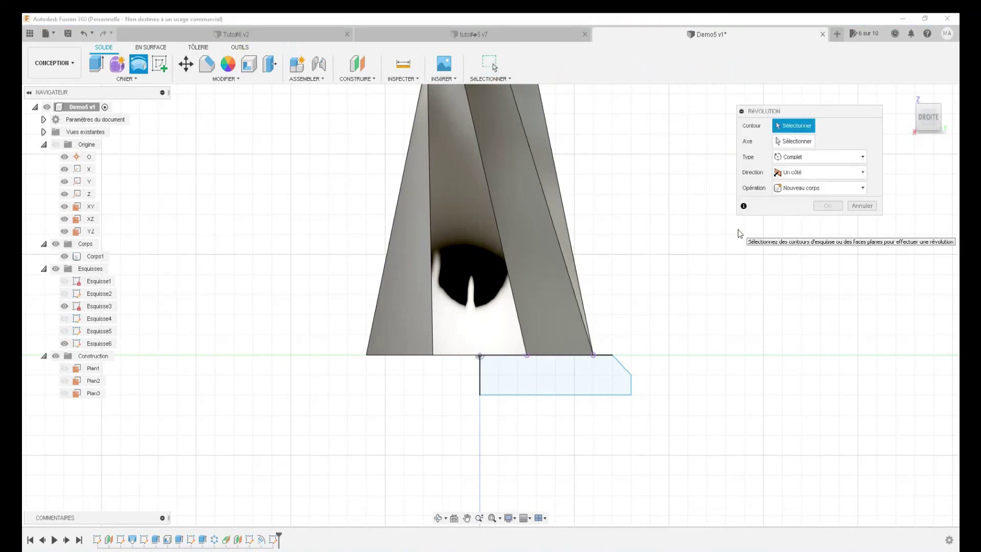
click(596, 374)
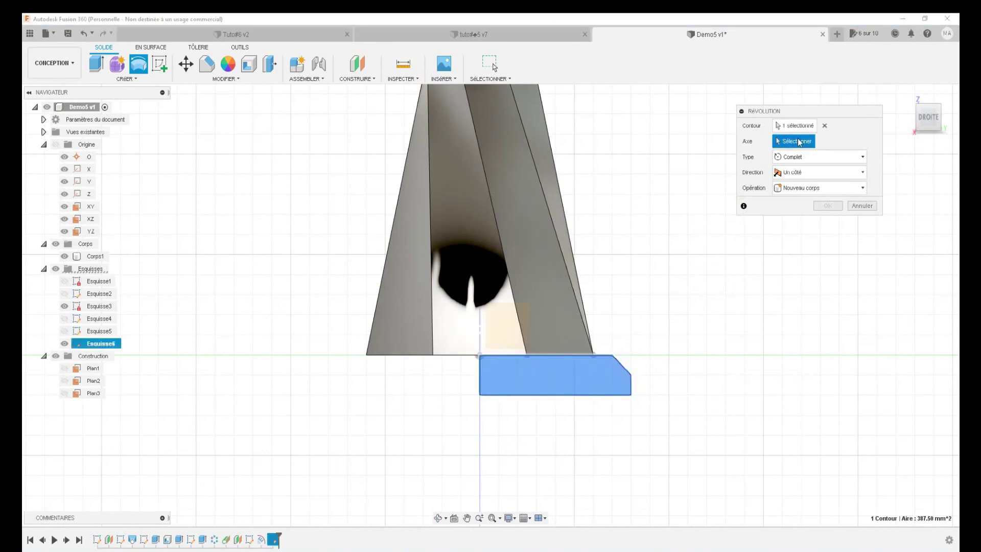
click(478, 375)
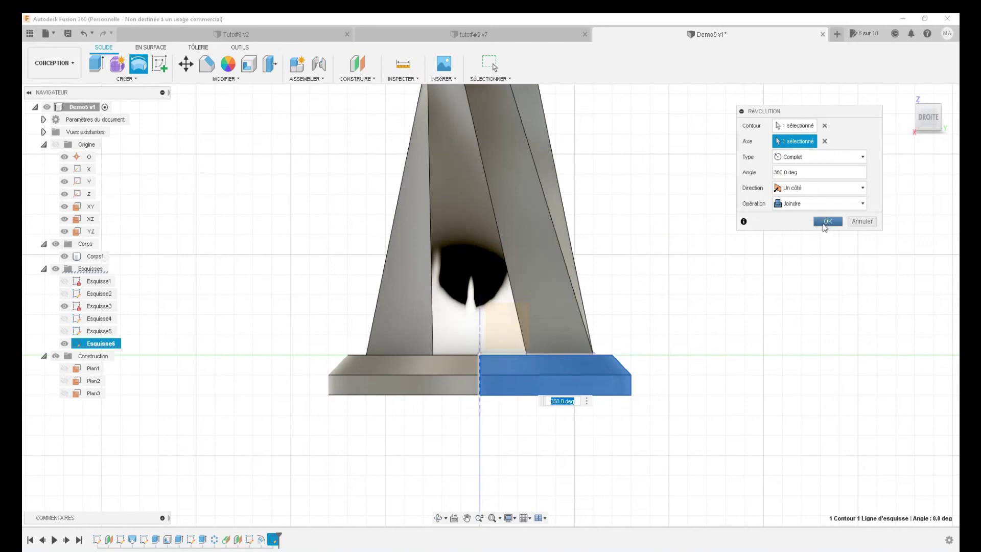
click(823, 224)
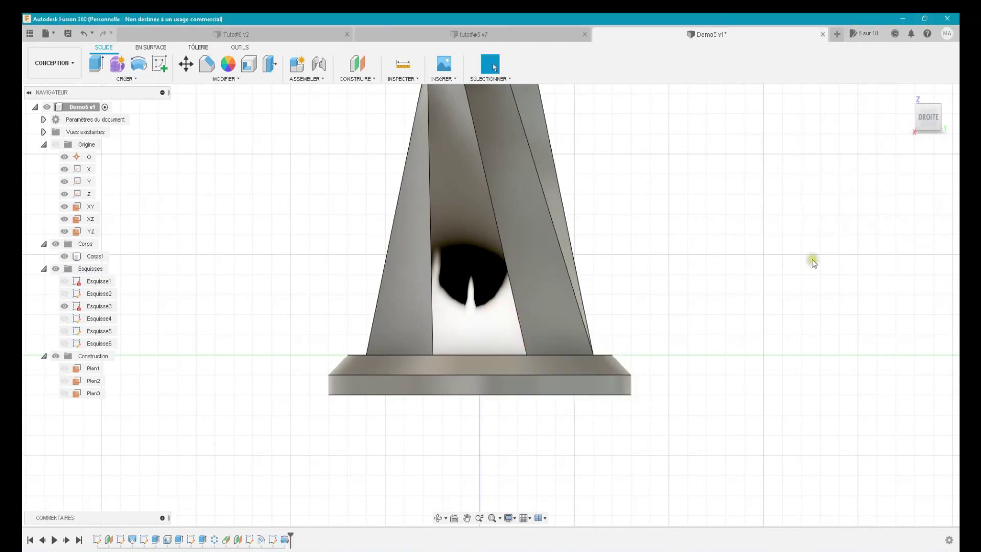
click(905, 96)
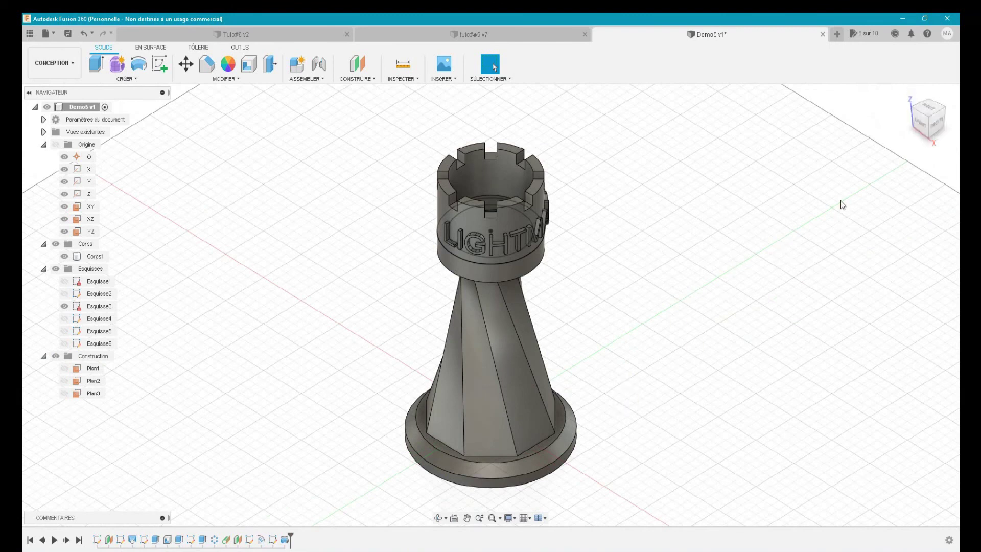
- Chamfer the head's lower edge by 1 mm and view the rook from the front
drag(919, 117, 923, 113)
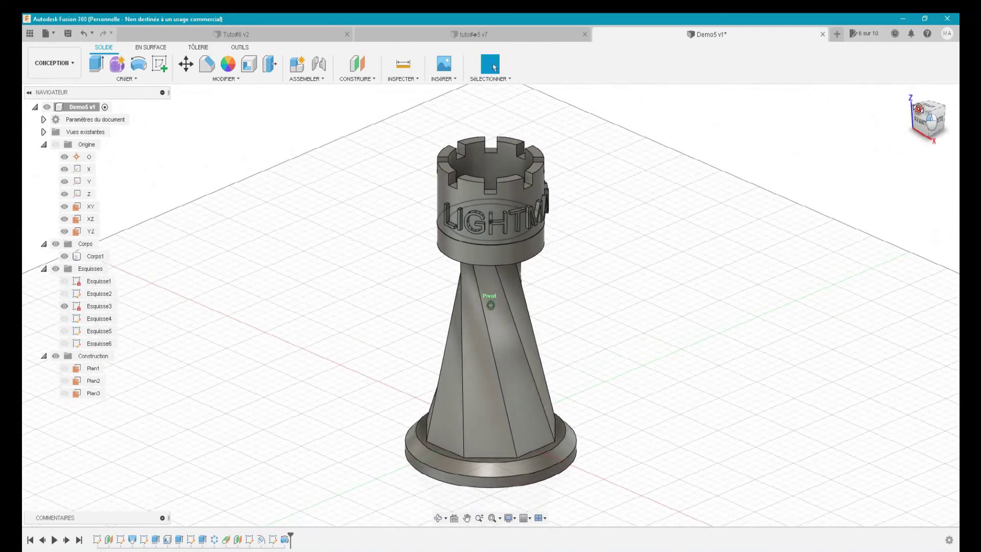
click(208, 66)
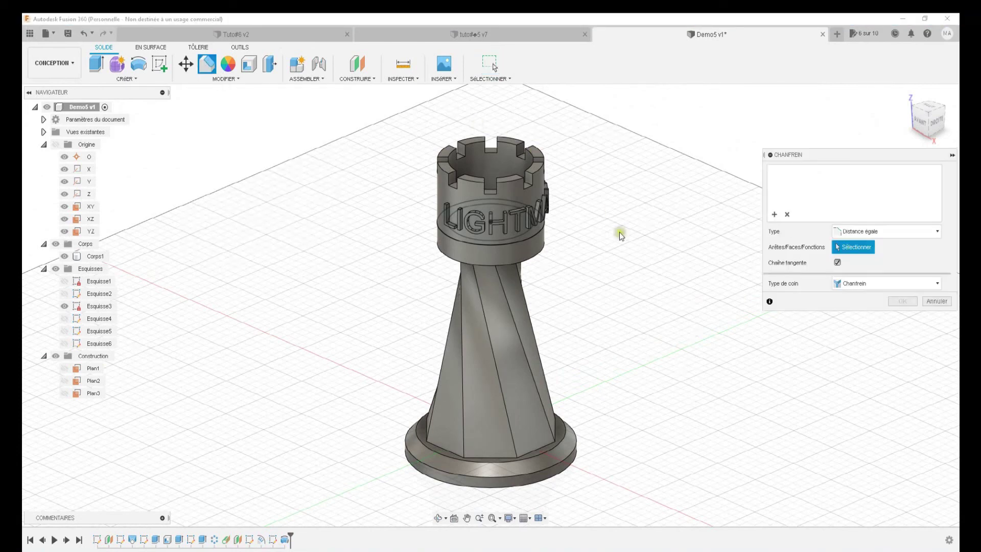
click(542, 249)
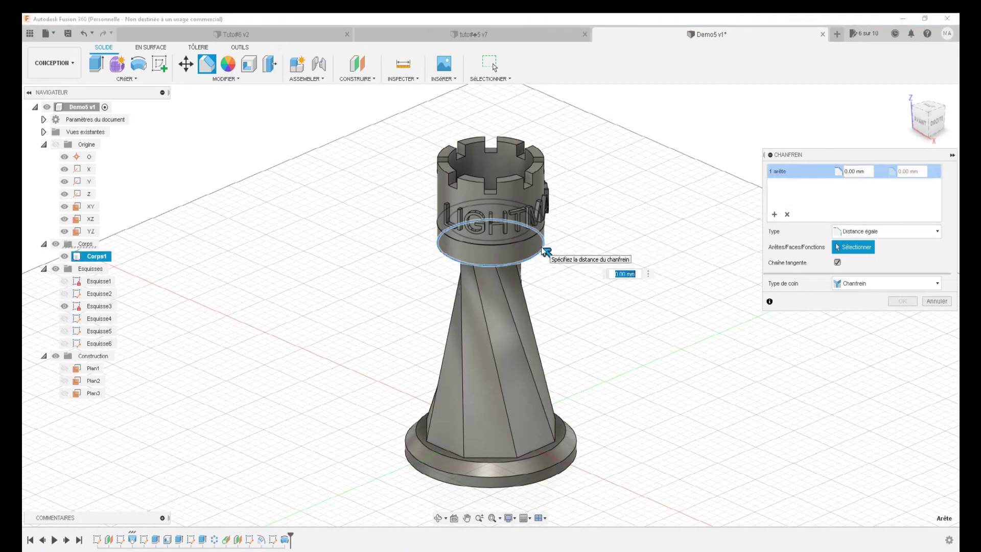
text(1)
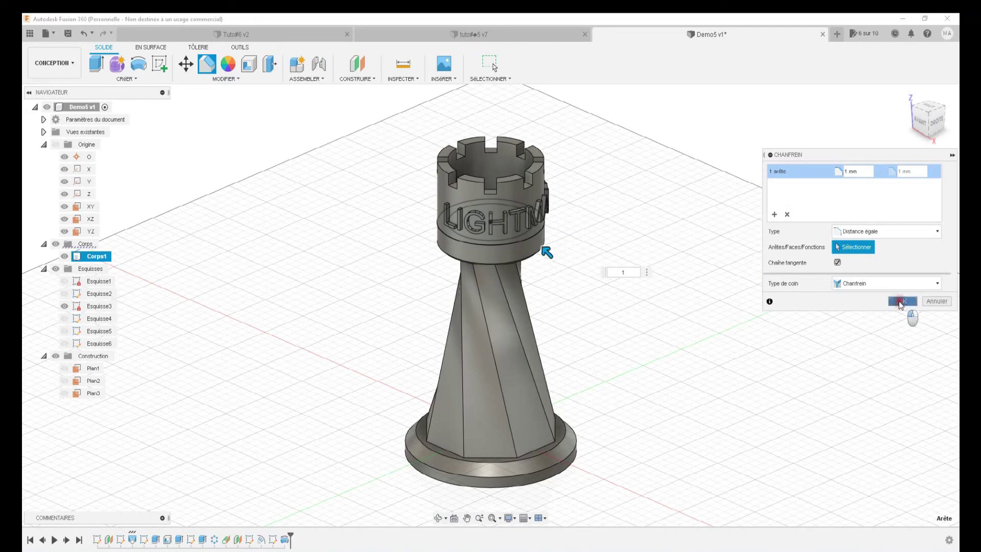
click(902, 302)
drag(922, 120, 917, 100)
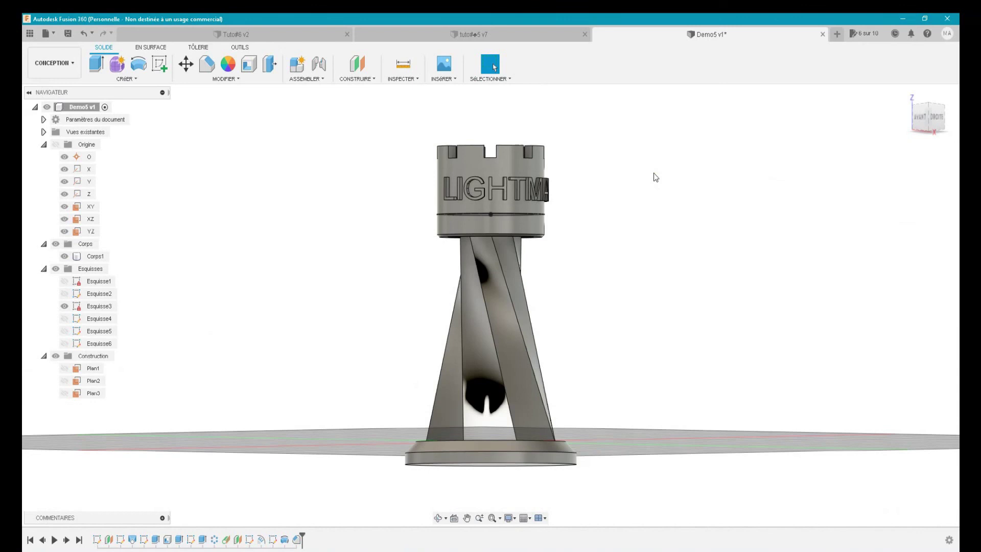
scroll(654, 177, up, 3)
scroll(653, 174, up, 1)
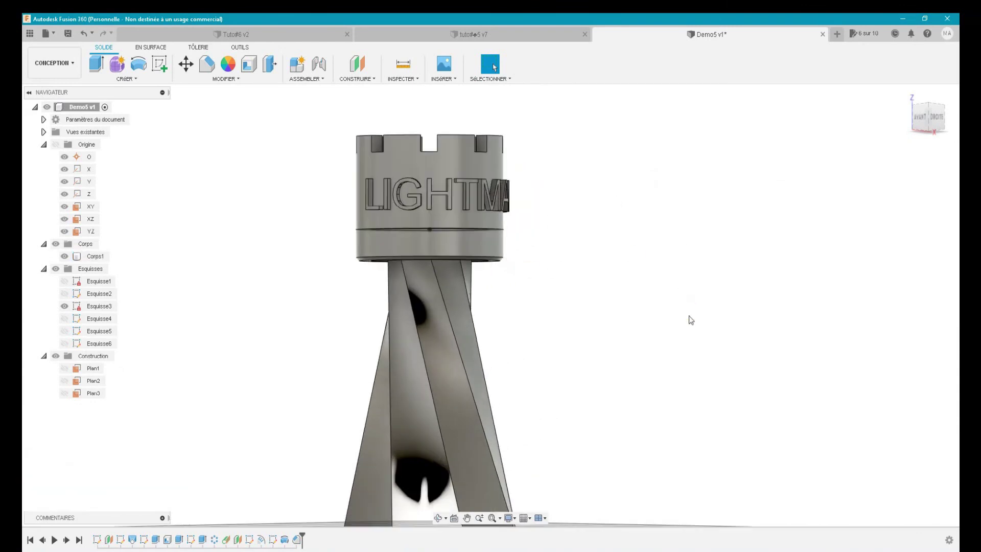
scroll(691, 320, down, 3)
click(920, 120)
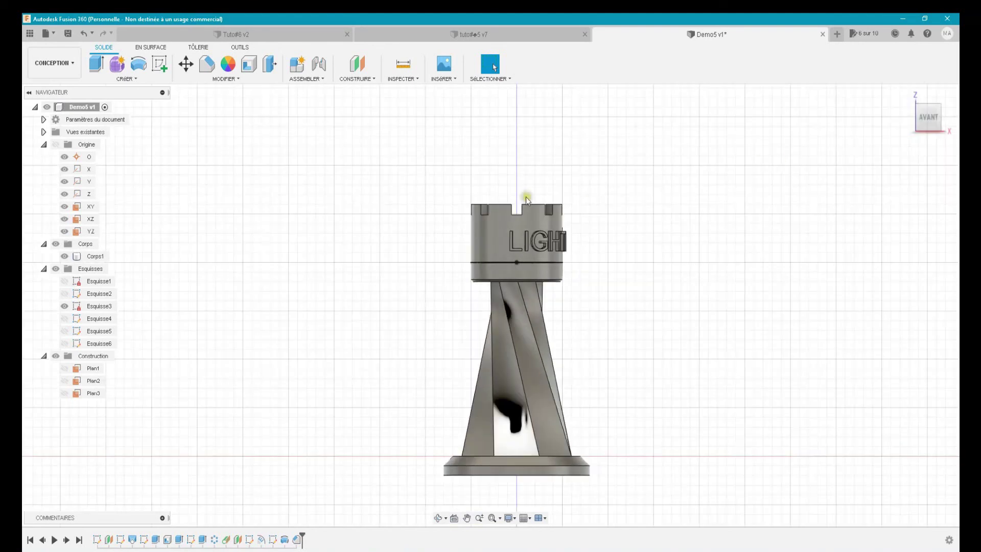
- Add a 1 mm chamfer to the bottom edge of the base disc
click(204, 67)
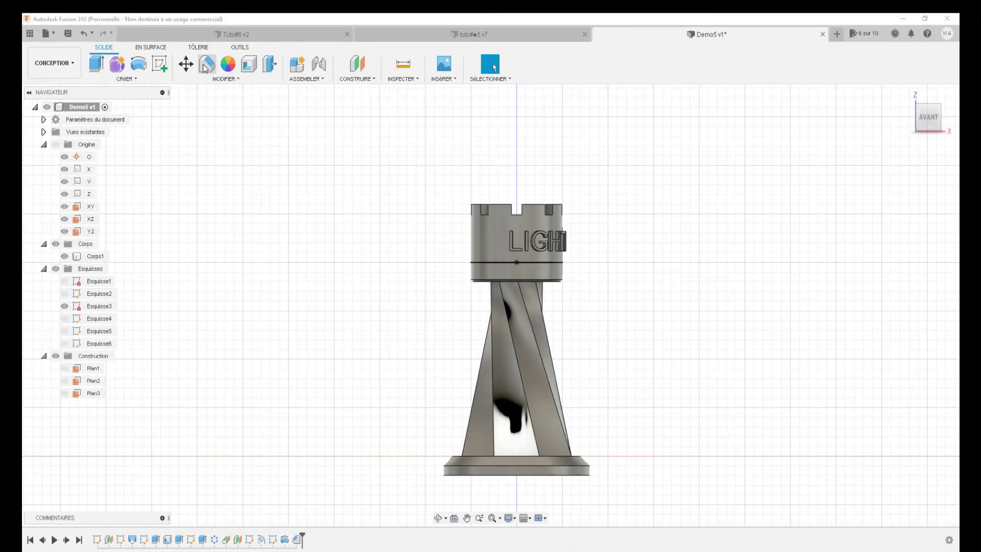
click(588, 466)
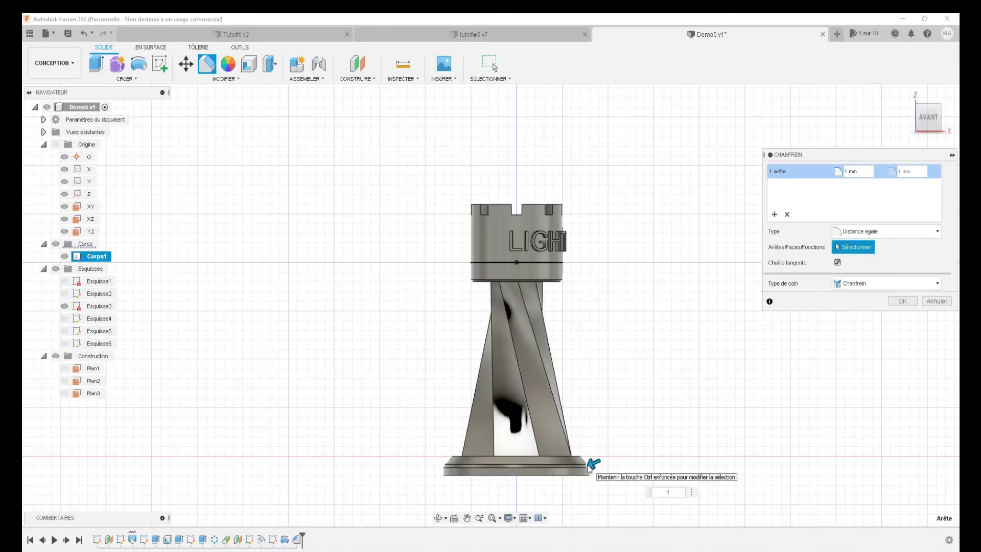
key(Return)
mouse_move(928, 117)
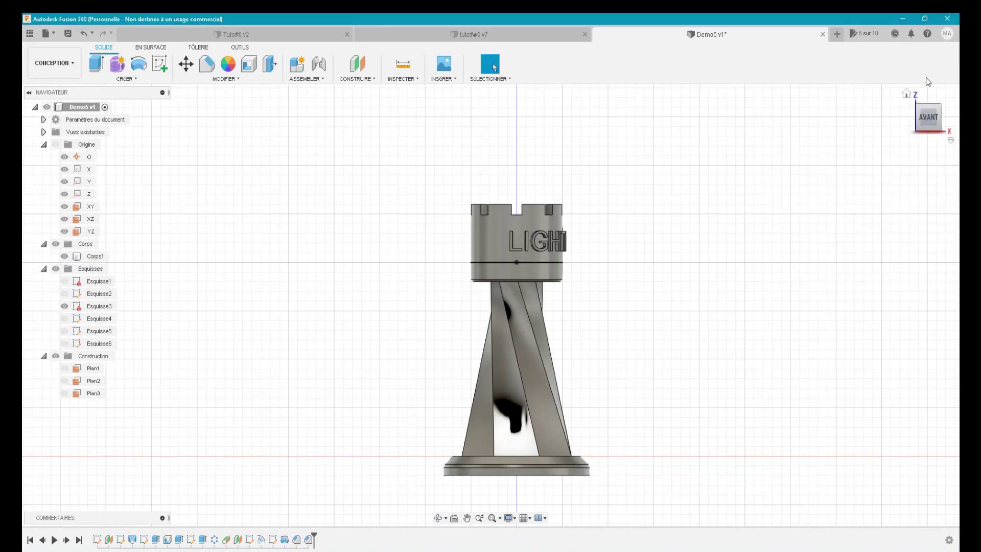
click(905, 95)
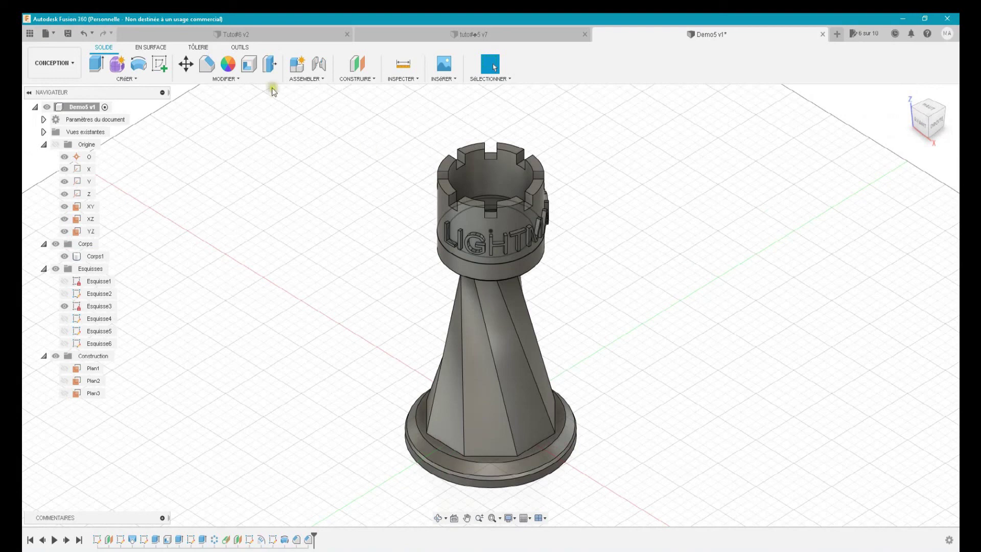
- Apply Bambou clair - Semi-brillant from the Bois appearance library to the rook body
click(226, 66)
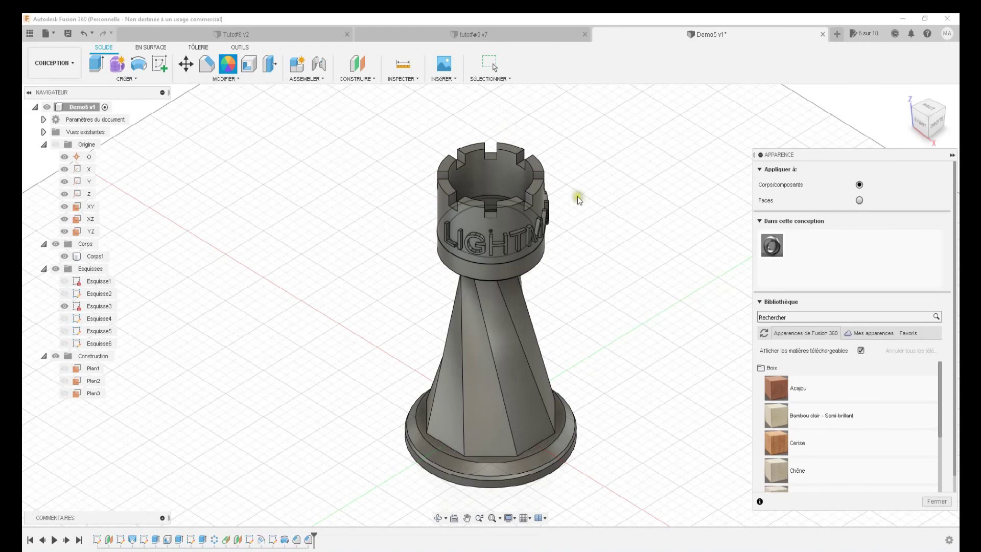
click(463, 294)
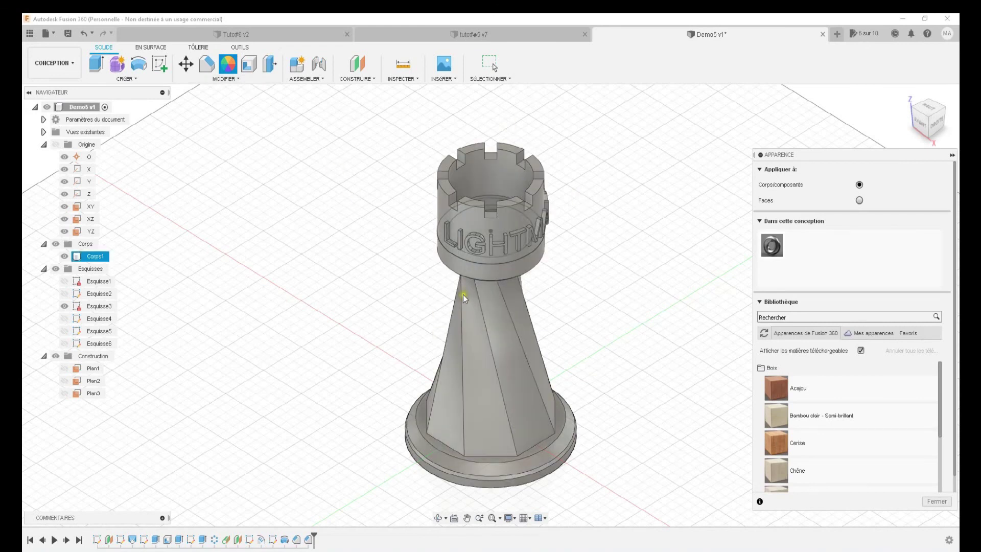
click(579, 267)
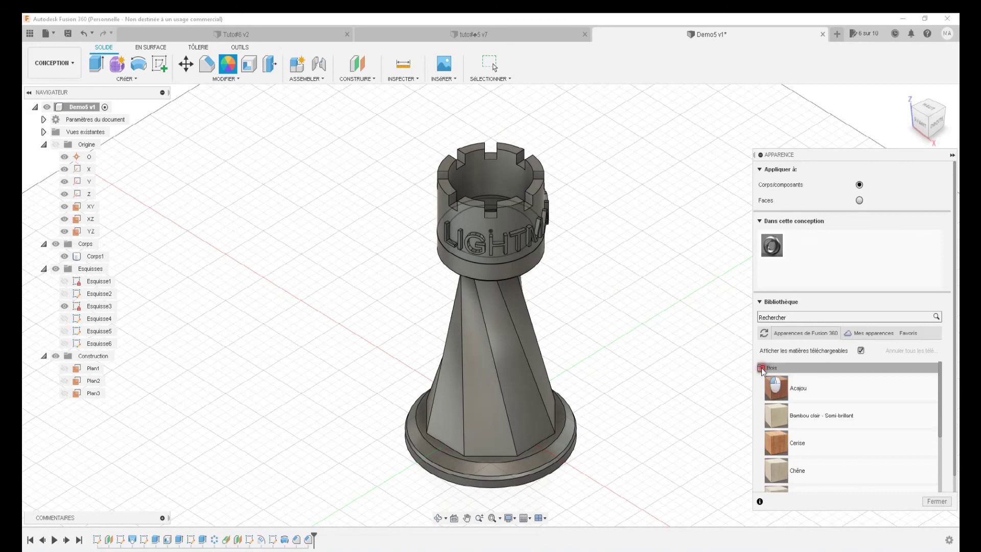
scroll(833, 389, down, 5)
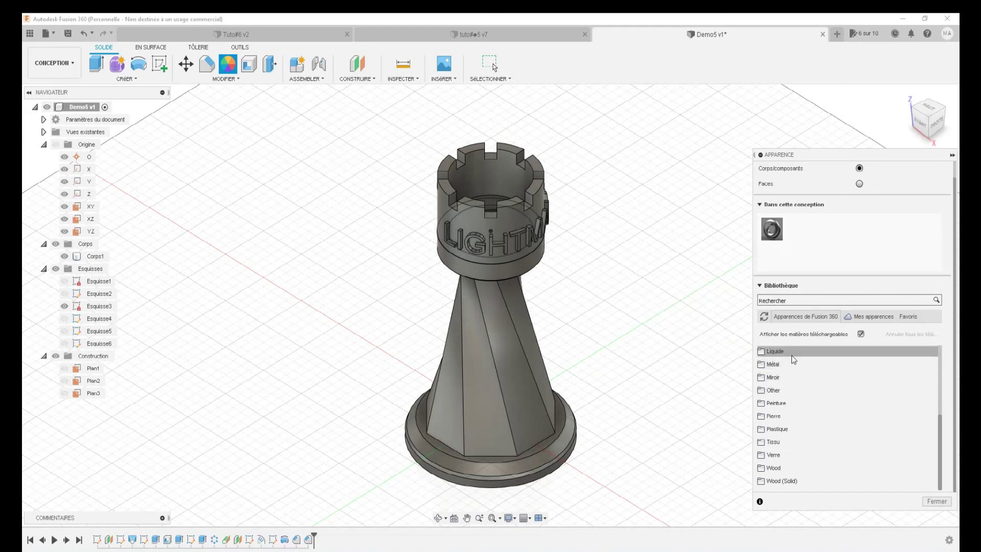
click(834, 391)
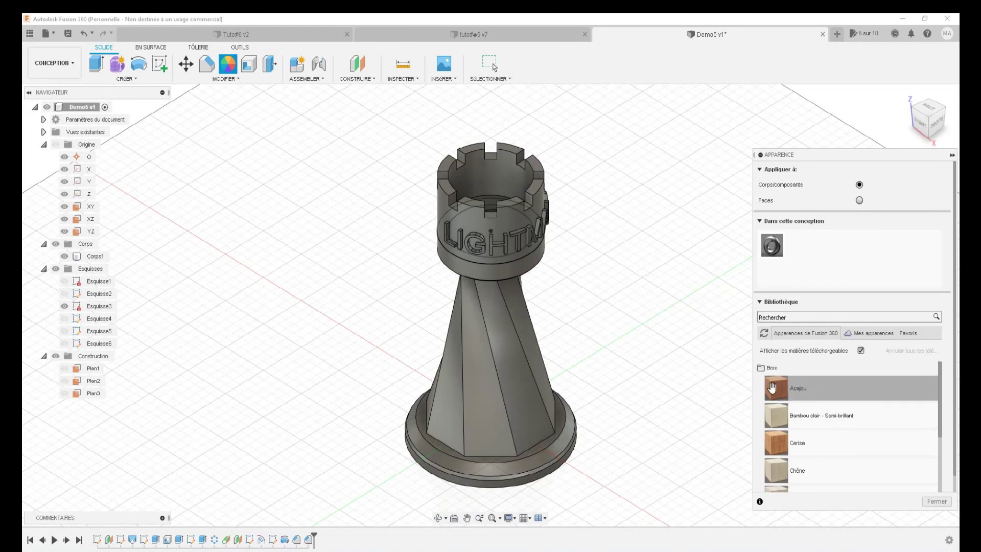
click(776, 414)
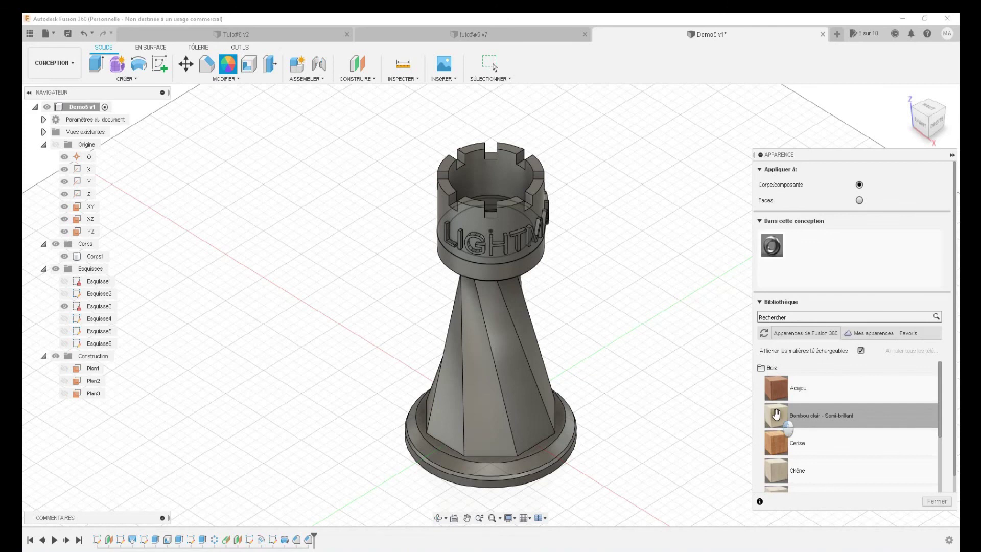
mouse_move(776, 414)
mouse_down()
mouse_move(599, 369)
mouse_move(516, 360)
mouse_up()
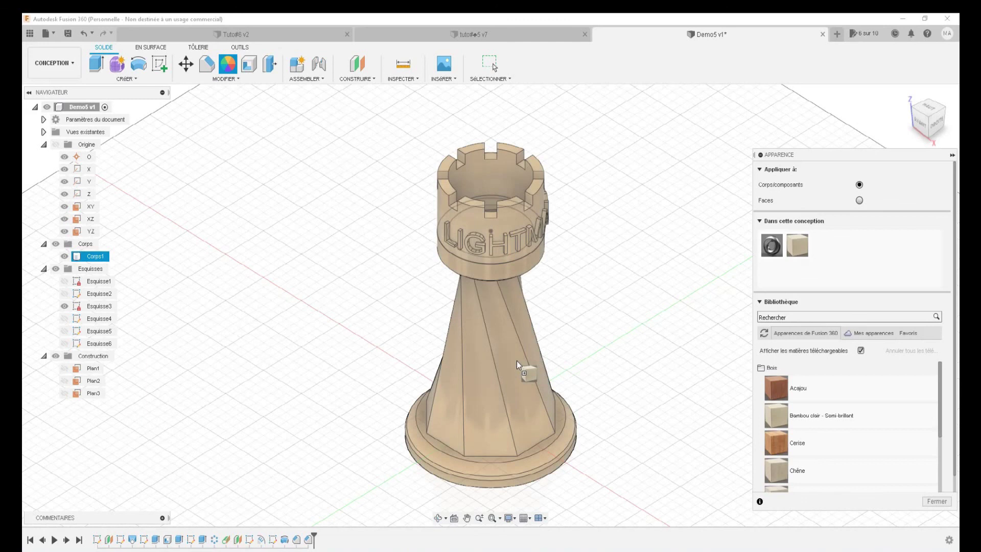
click(556, 356)
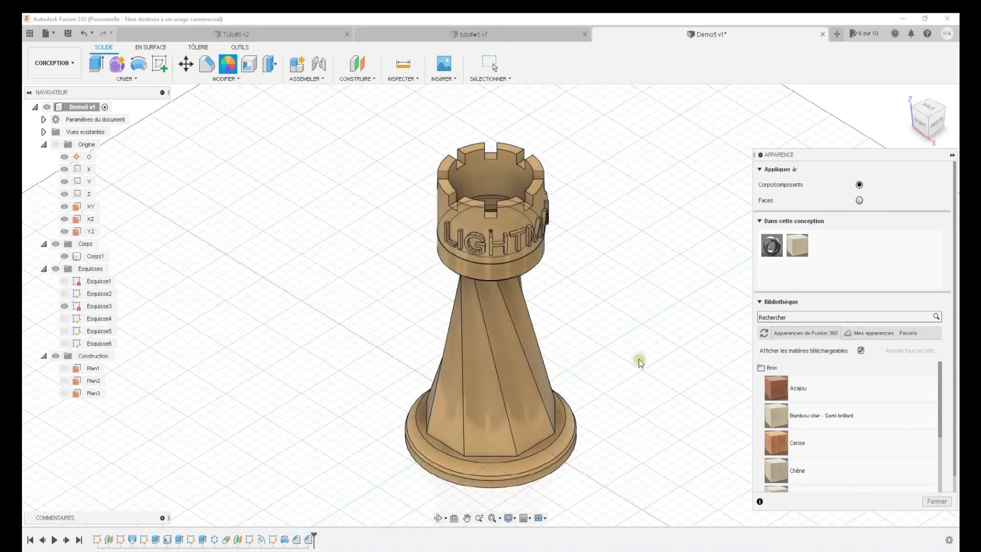
click(937, 501)
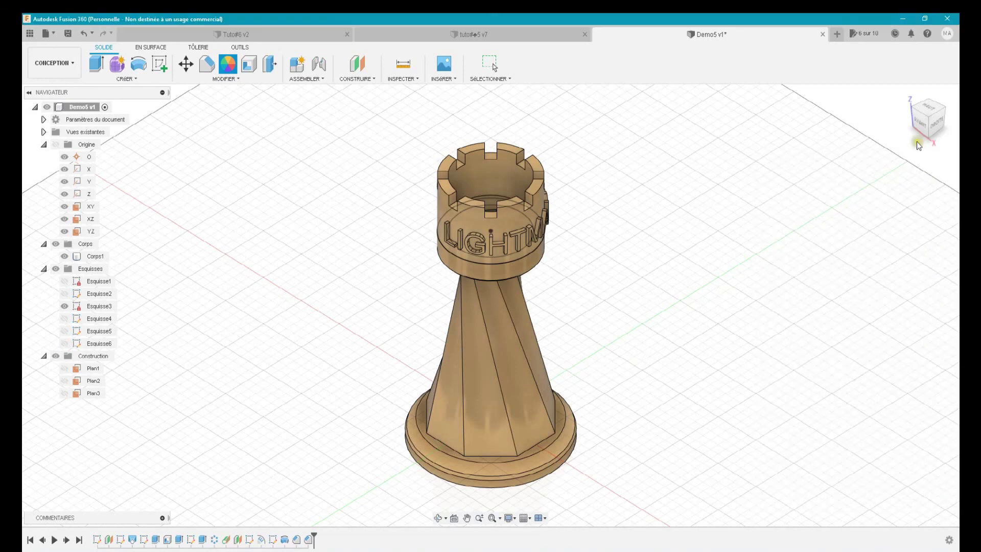
key(Escape)
click(920, 125)
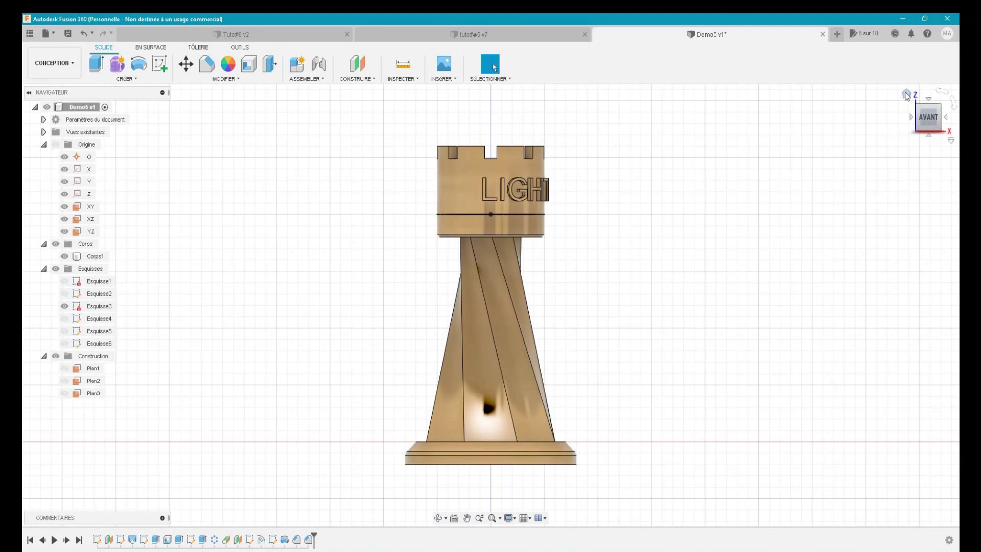
click(907, 94)
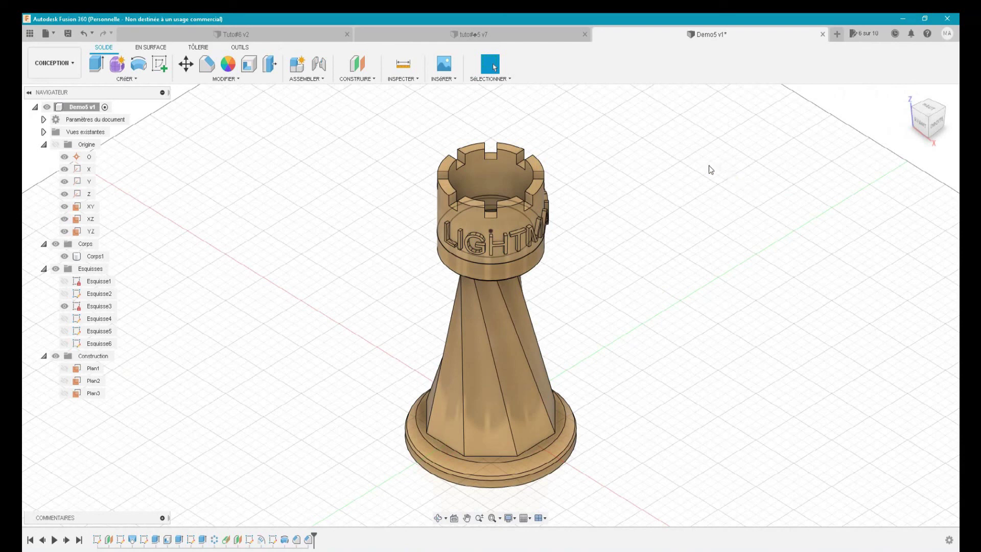
- Switch to the Tuto#6 v2 design and click in its model view
click(284, 37)
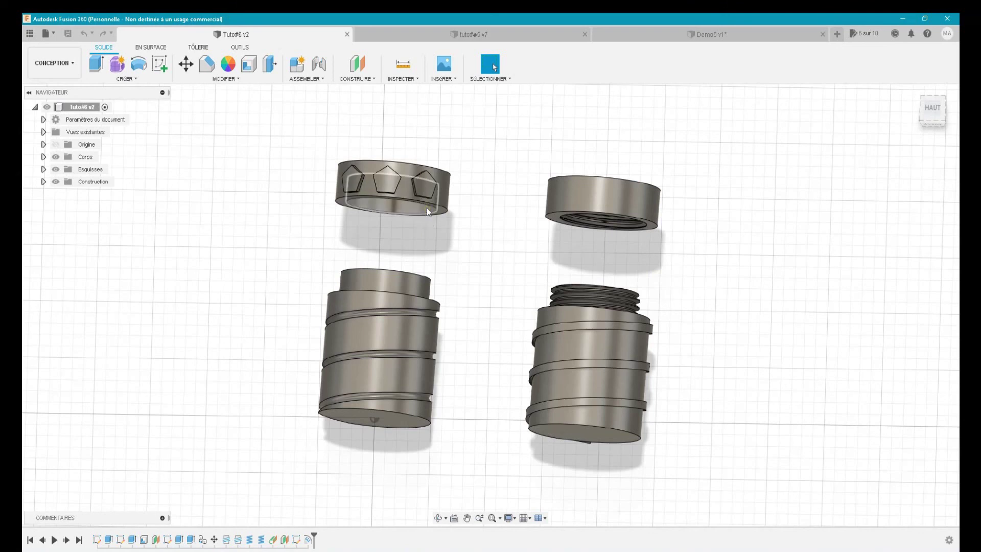
click(421, 265)
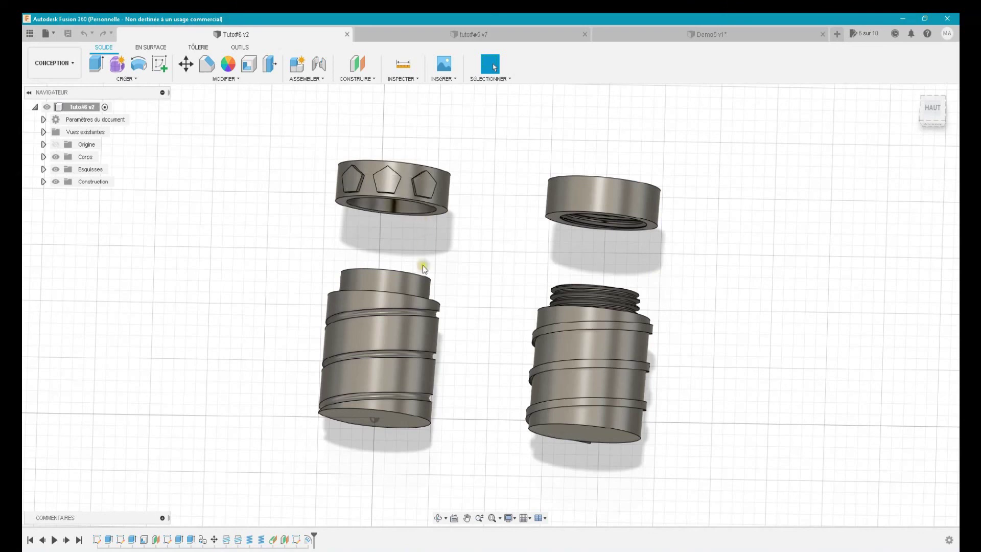